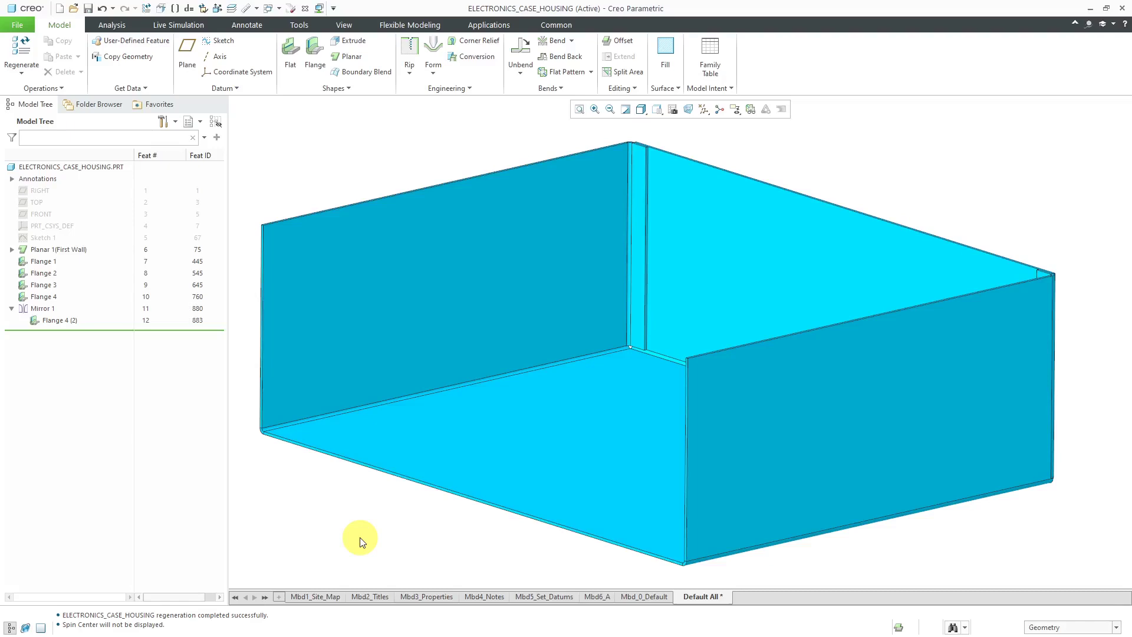
Look up the group_repl_with_recycle option in the config.pro settings, then close Options.
click(18, 27)
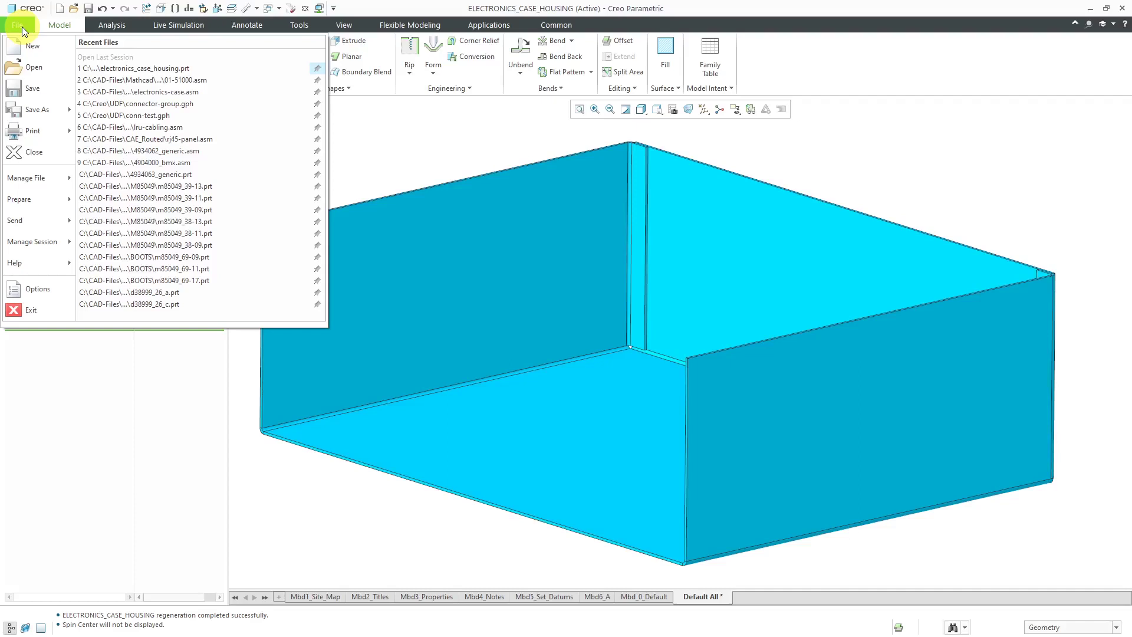
click(53, 287)
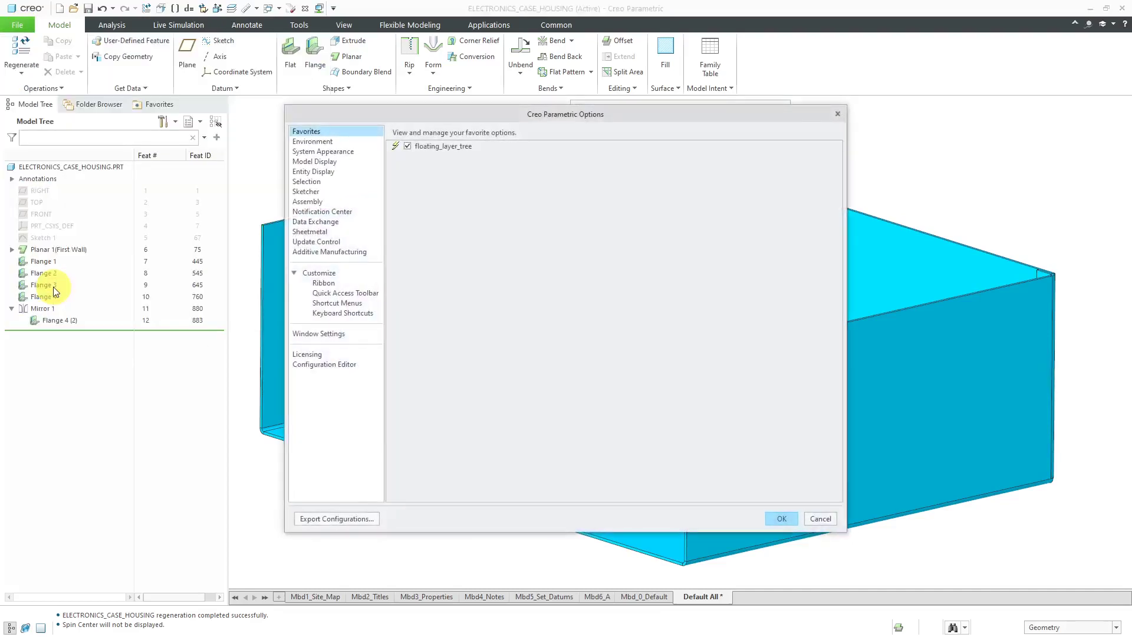
click(351, 364)
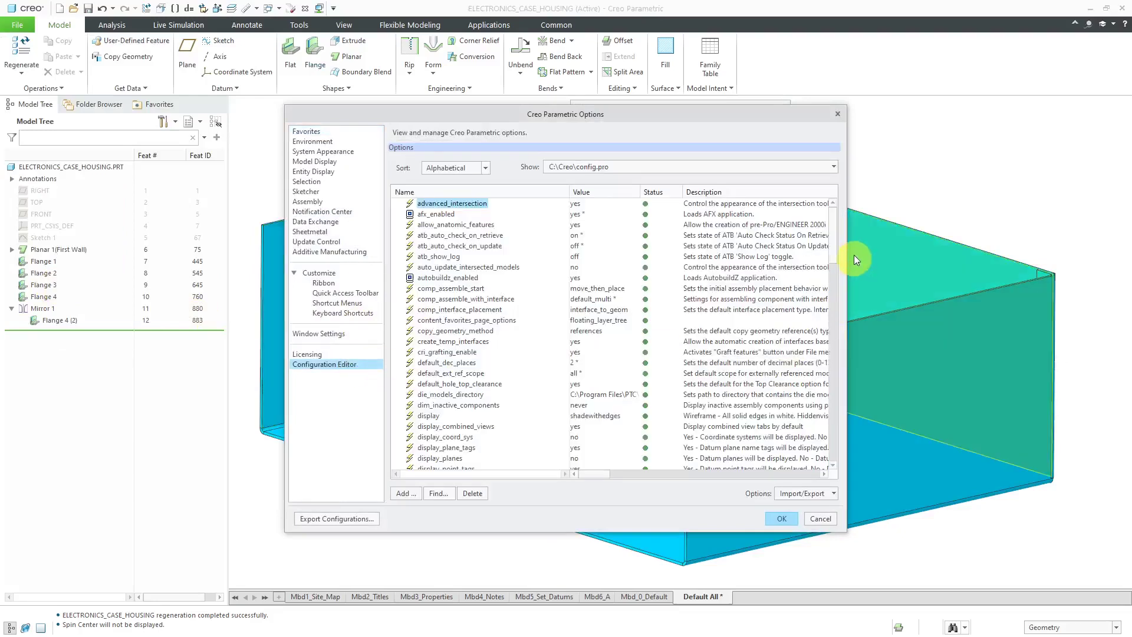
drag(835, 236, 822, 313)
click(454, 305)
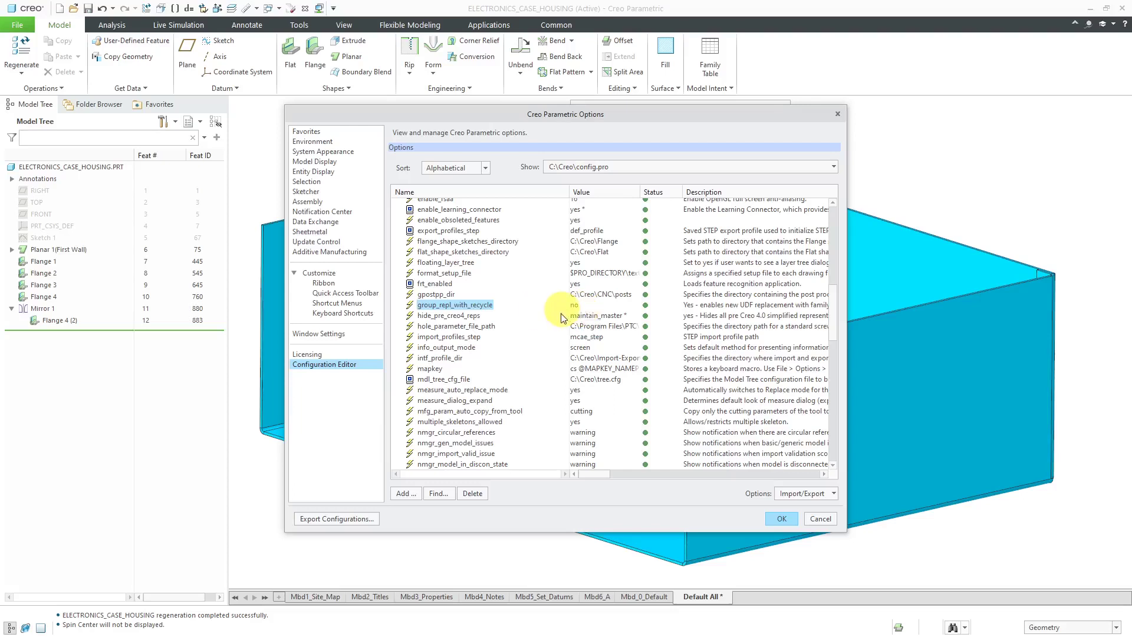
click(782, 518)
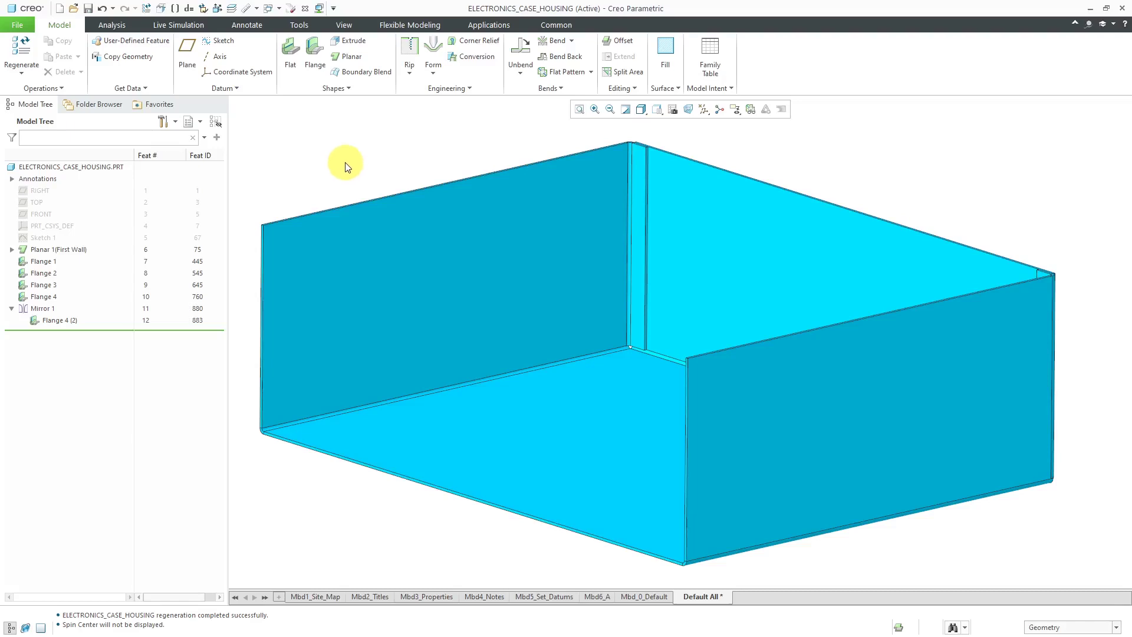
Insert a user-defined feature from panel_cutout.gph using the REAR_A instance.
click(133, 42)
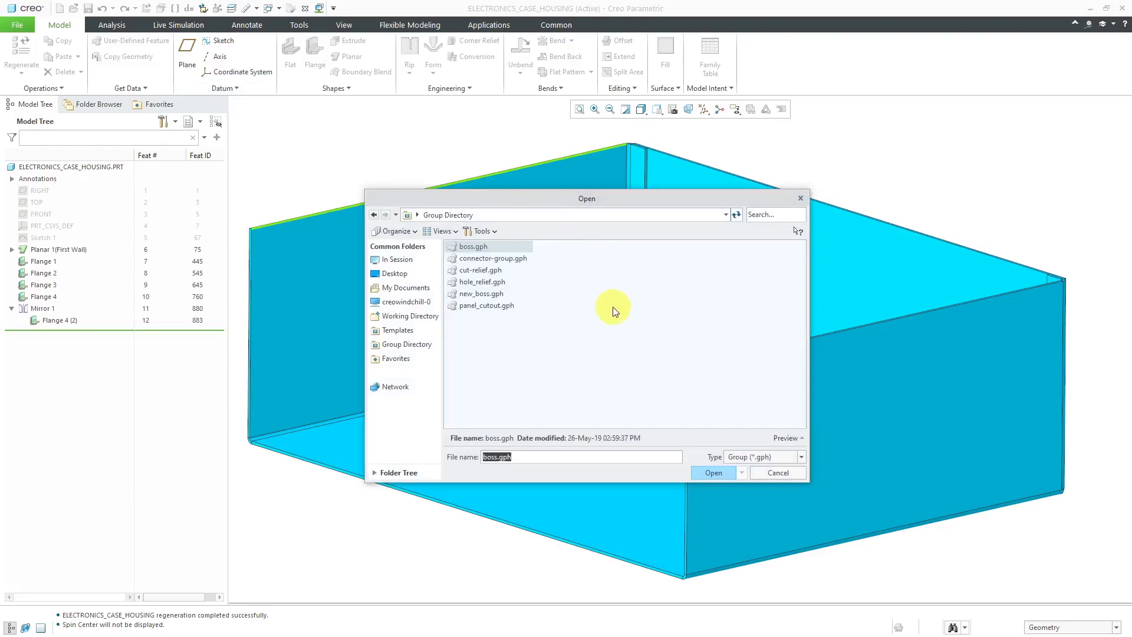
click(486, 306)
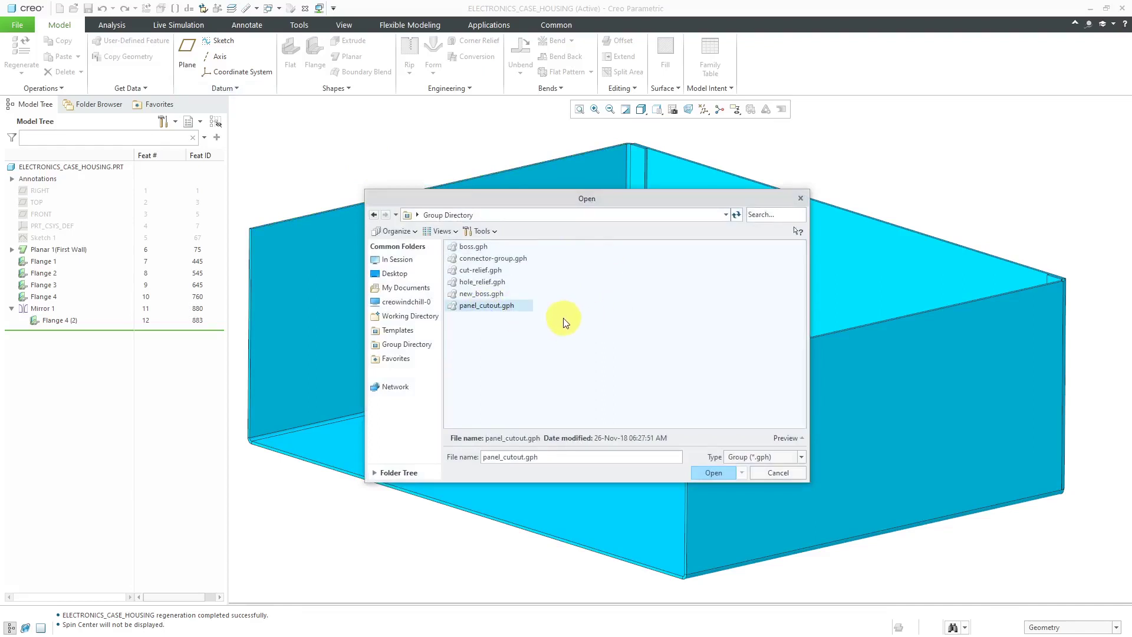
click(709, 472)
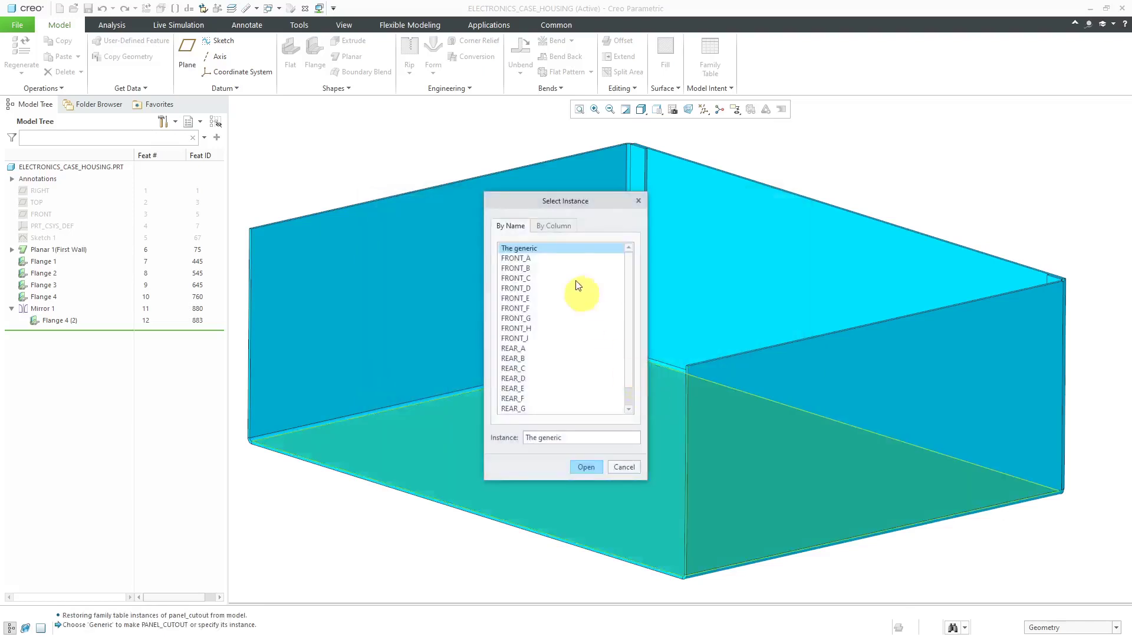
scroll(631, 341, down, 1)
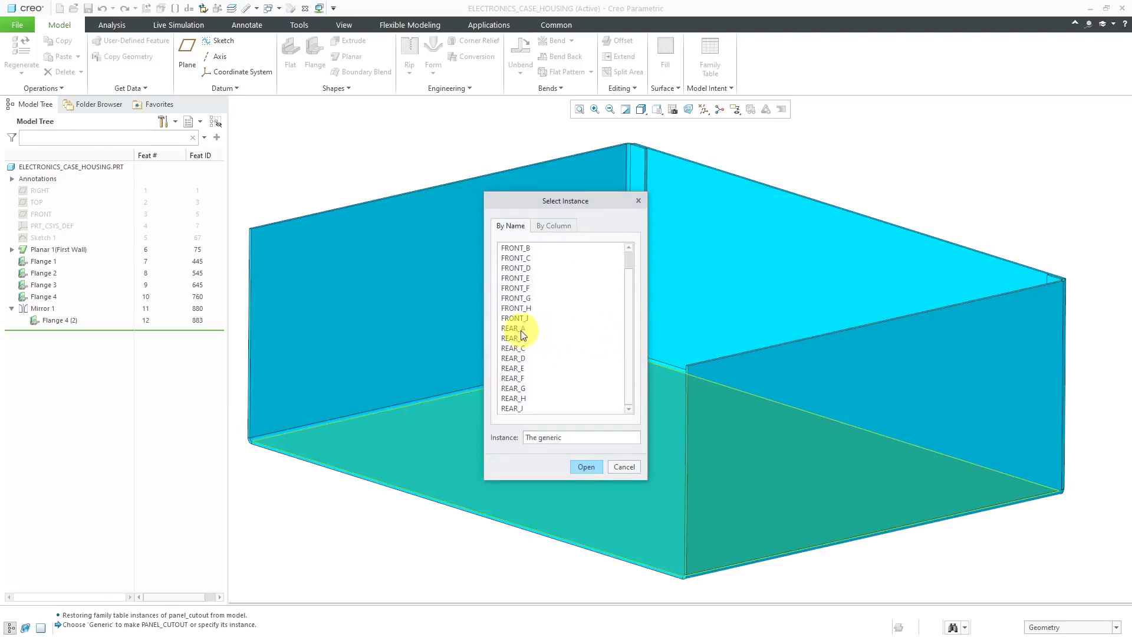
click(521, 328)
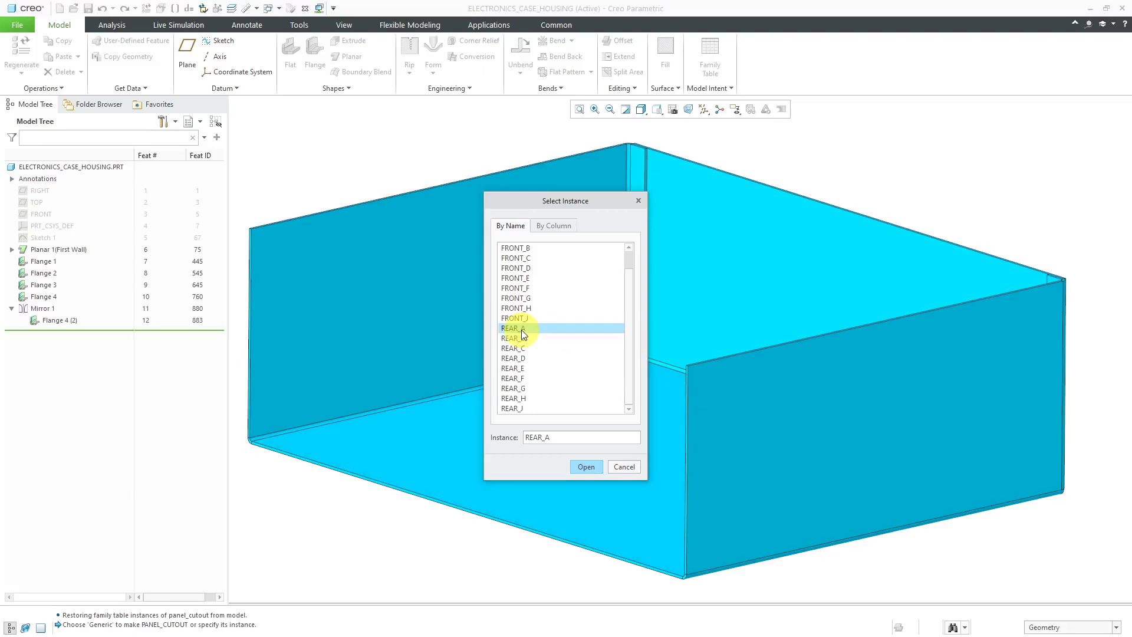
click(588, 467)
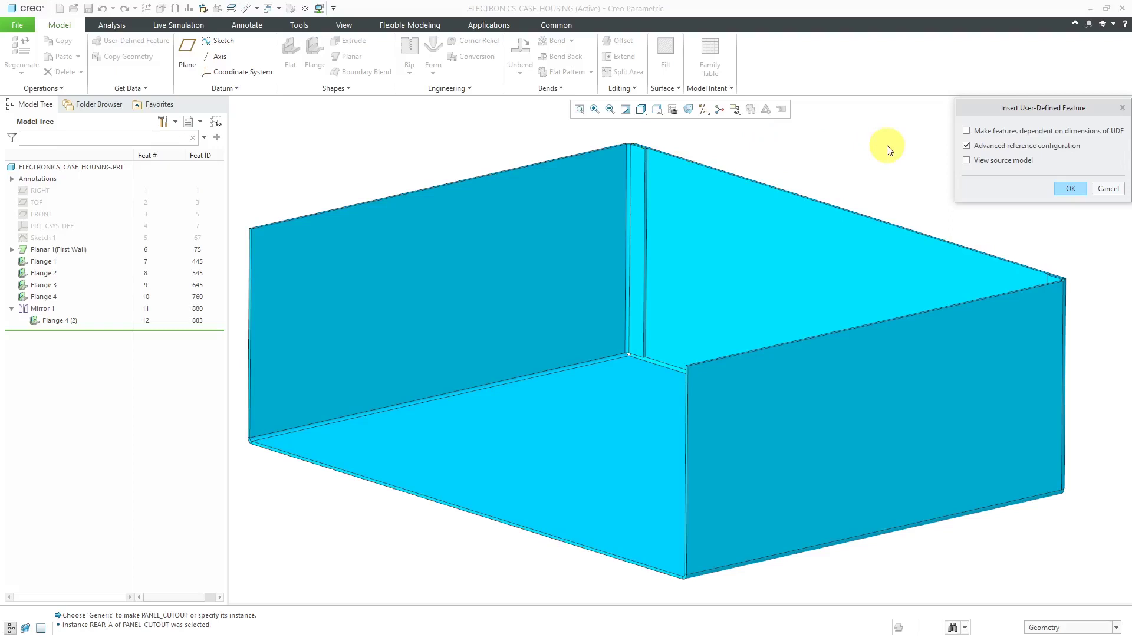
Place the cutout CSYS on the back wall, offset-referenced to the wall's top and side faces.
click(1067, 189)
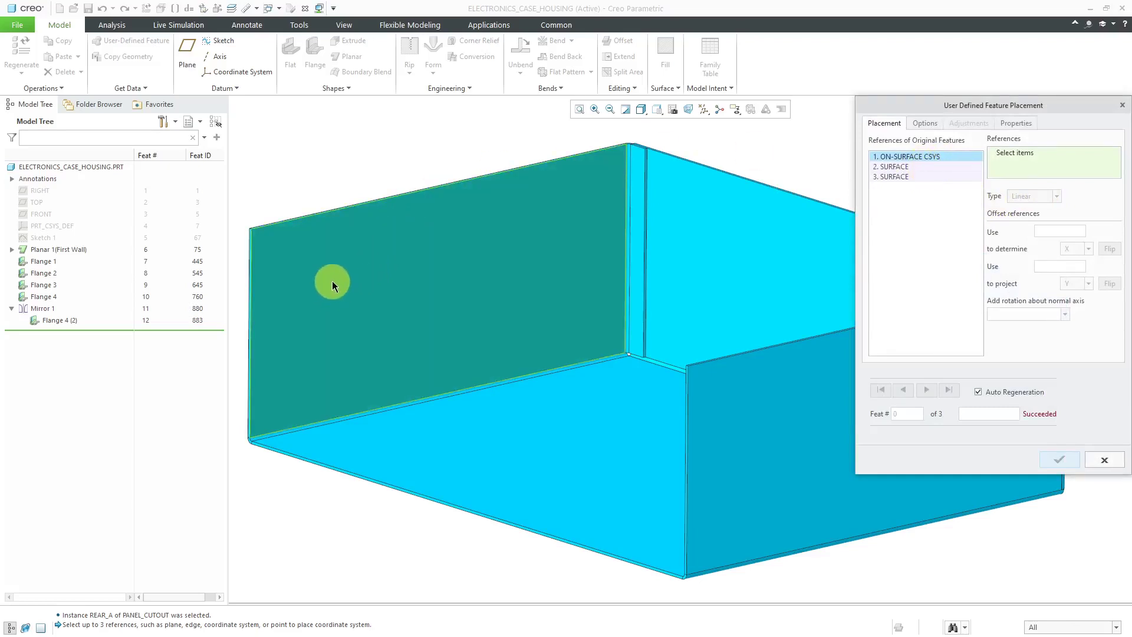
click(331, 284)
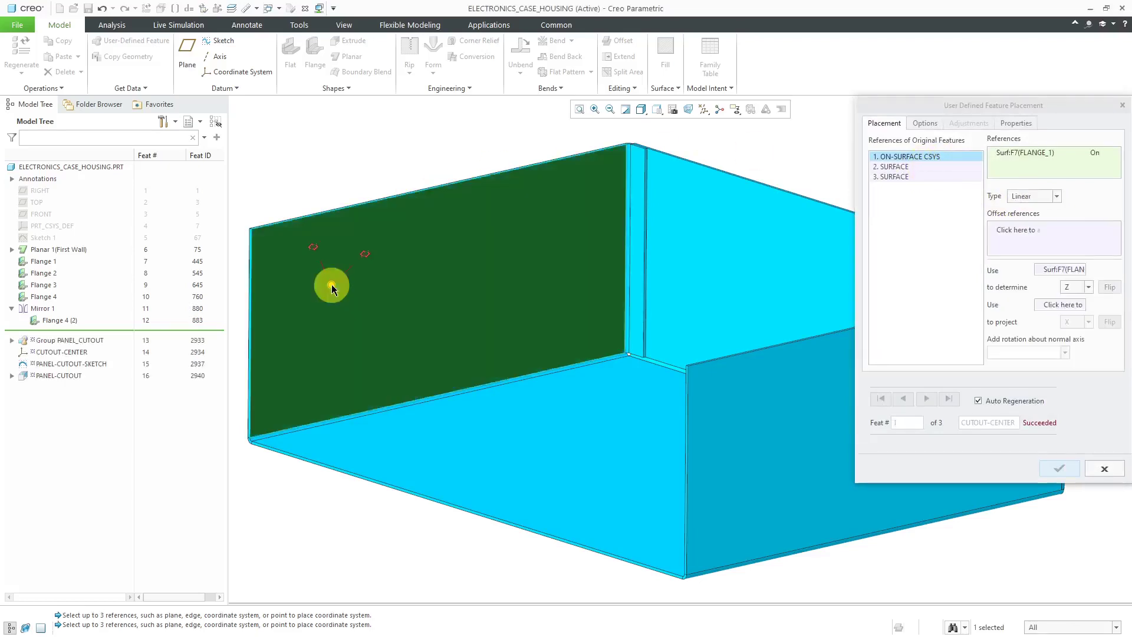
right_click(360, 147)
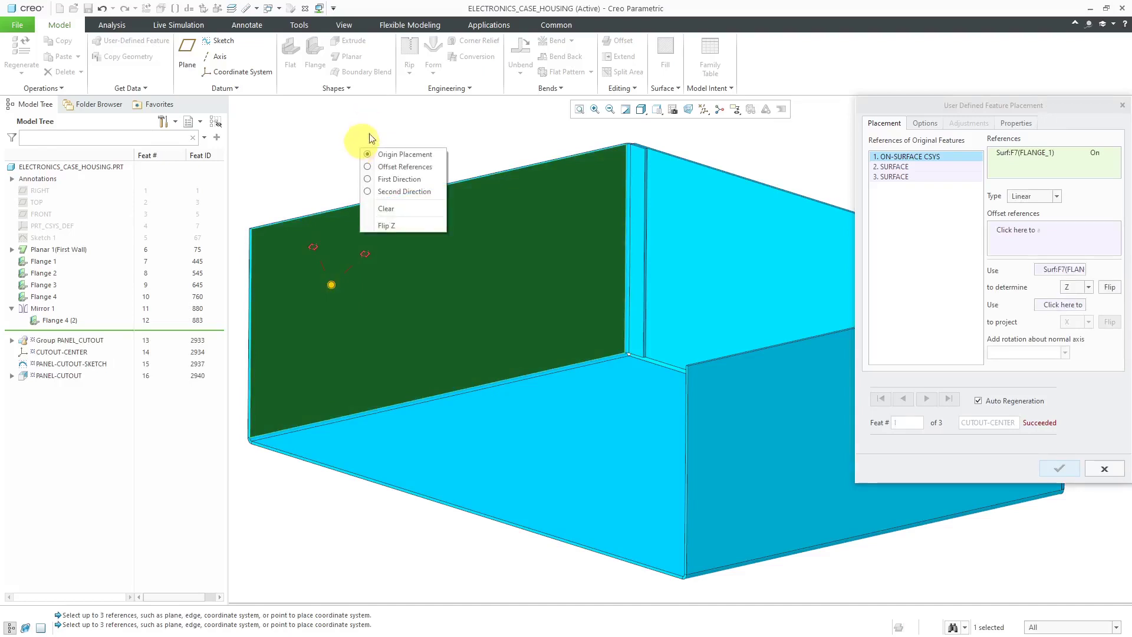
click(434, 170)
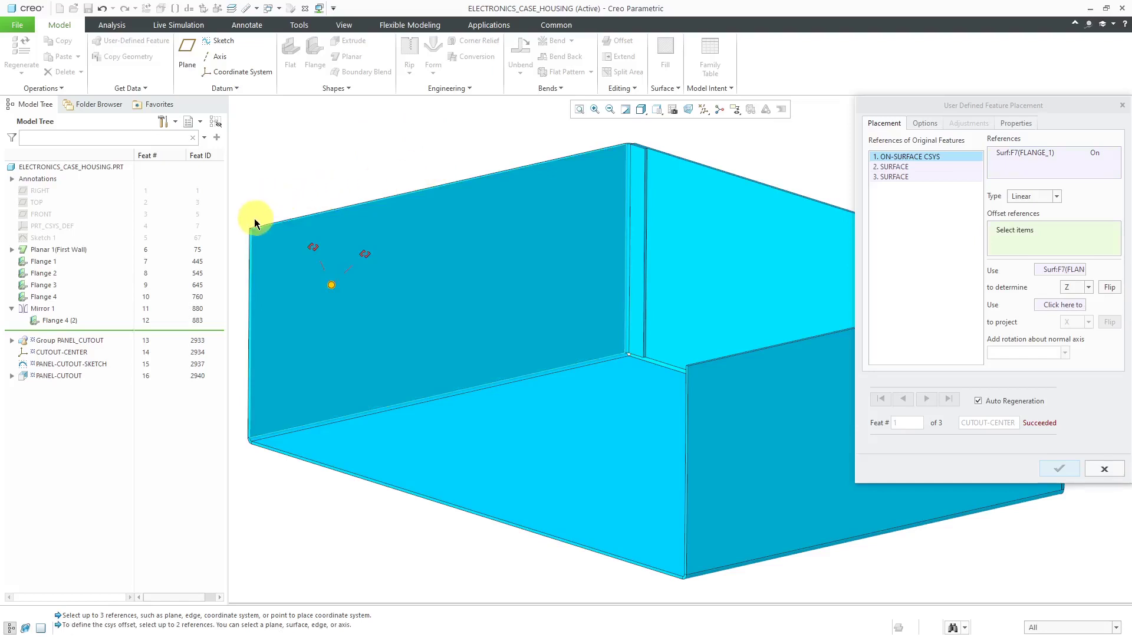
scroll(242, 218, down, 5)
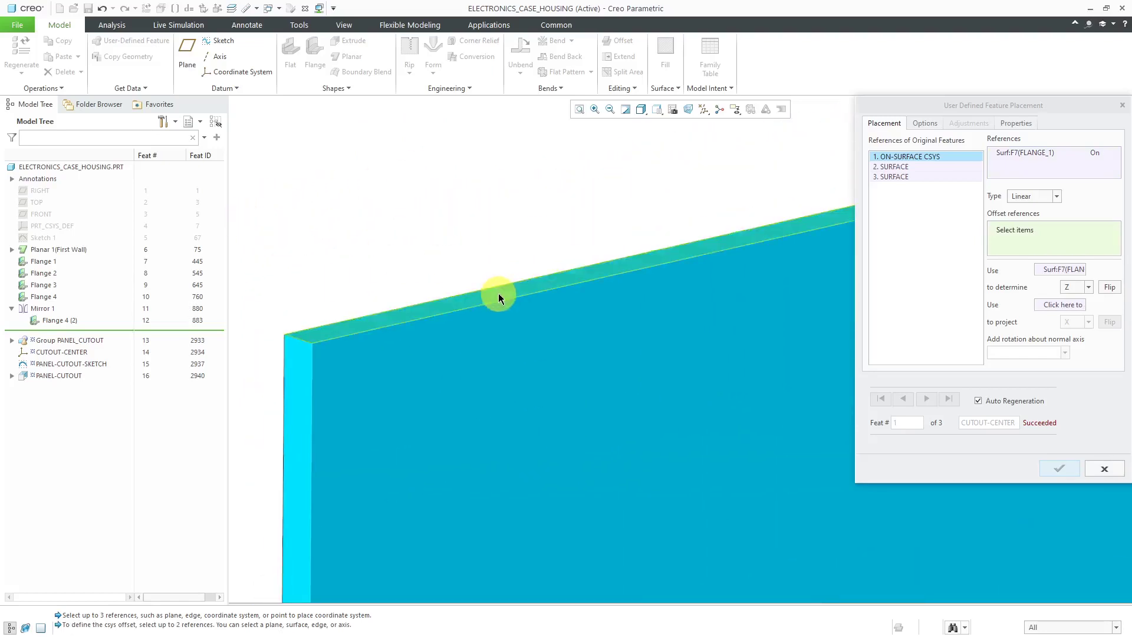
click(497, 293)
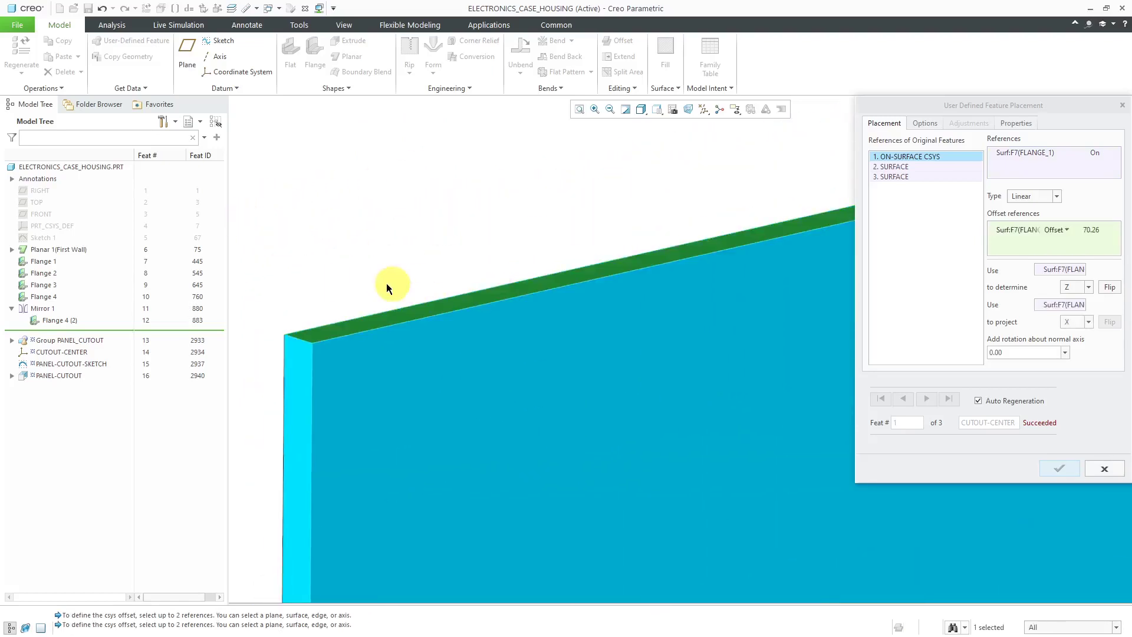
ctrl+click(299, 422)
Change both CSYS offset distances (70.26 and 97.70) to 100.
middle_drag(348, 312, 412, 207)
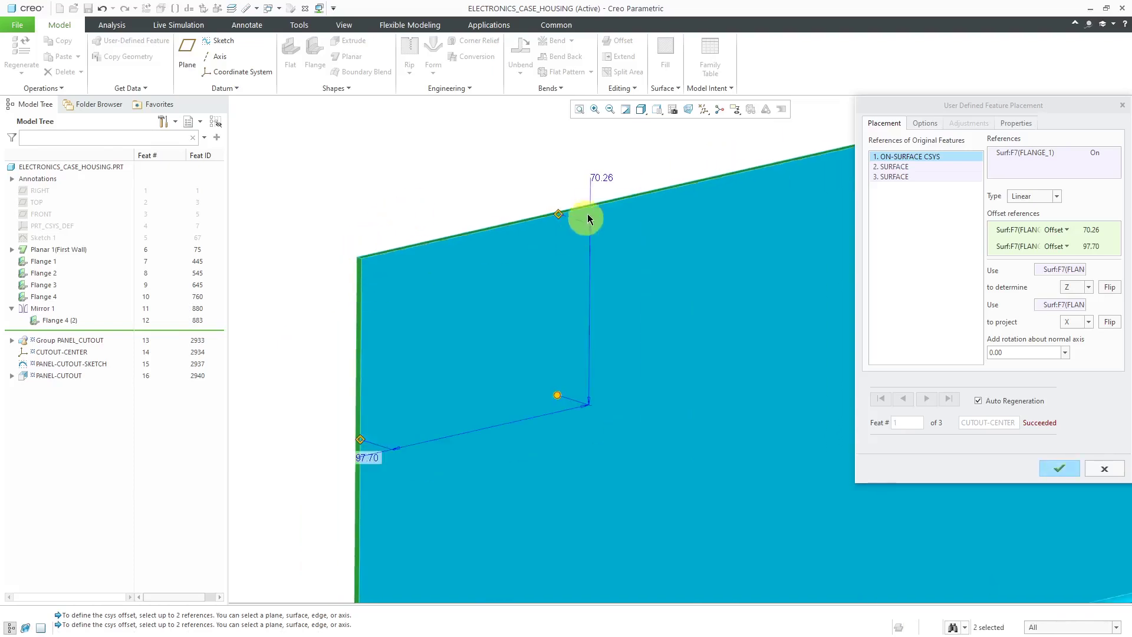
double_click(600, 180)
text(1)
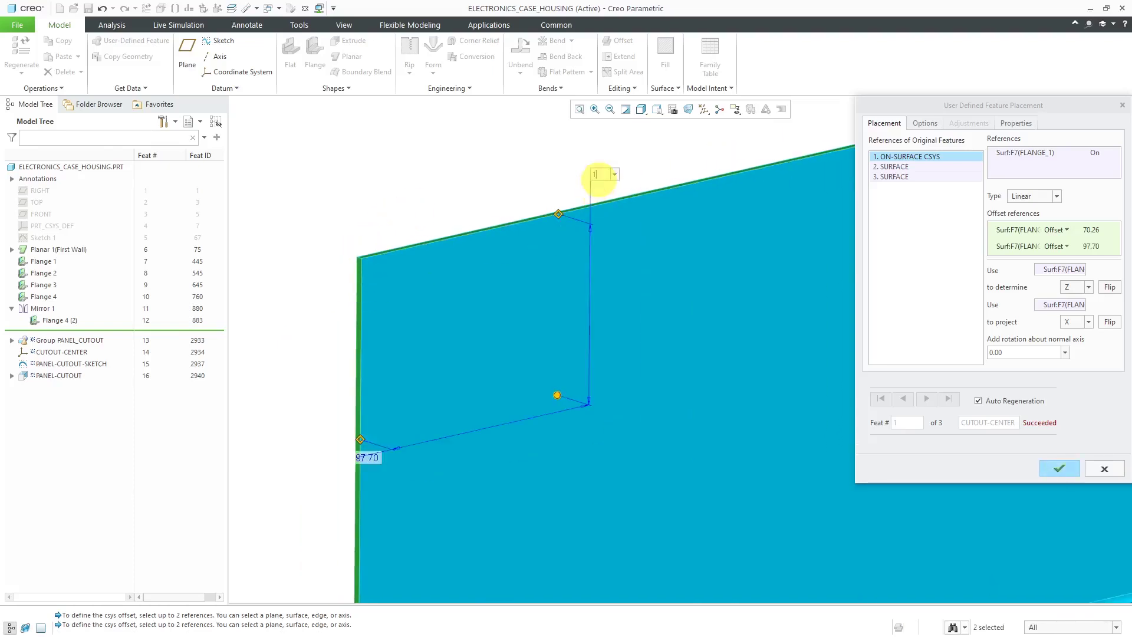
text(00)
key(Return)
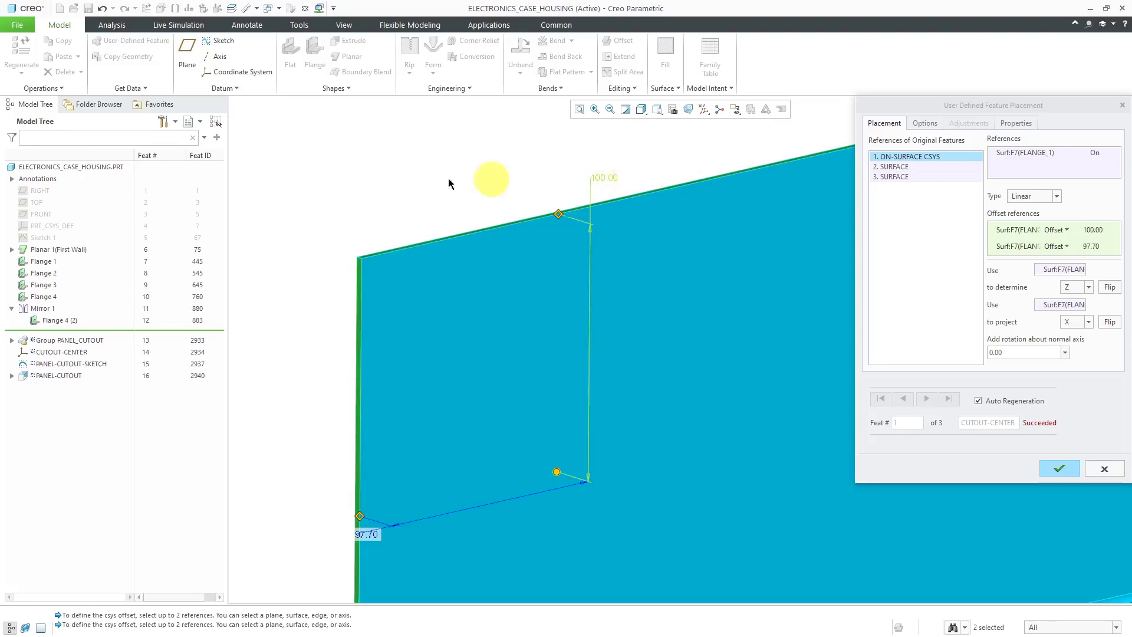
double_click(370, 534)
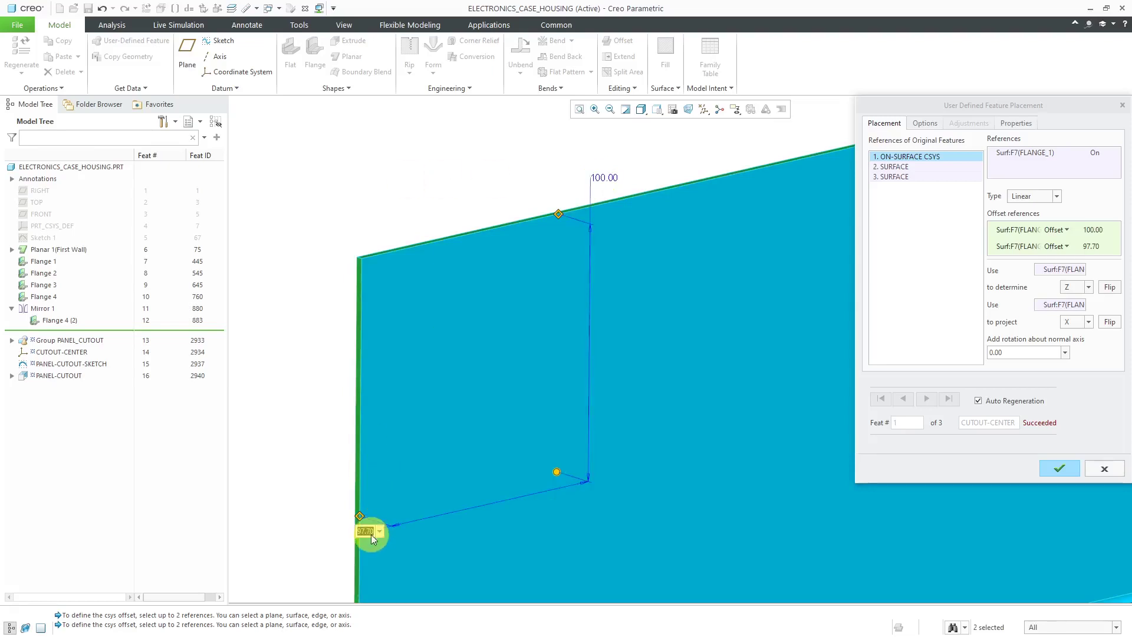
text(100)
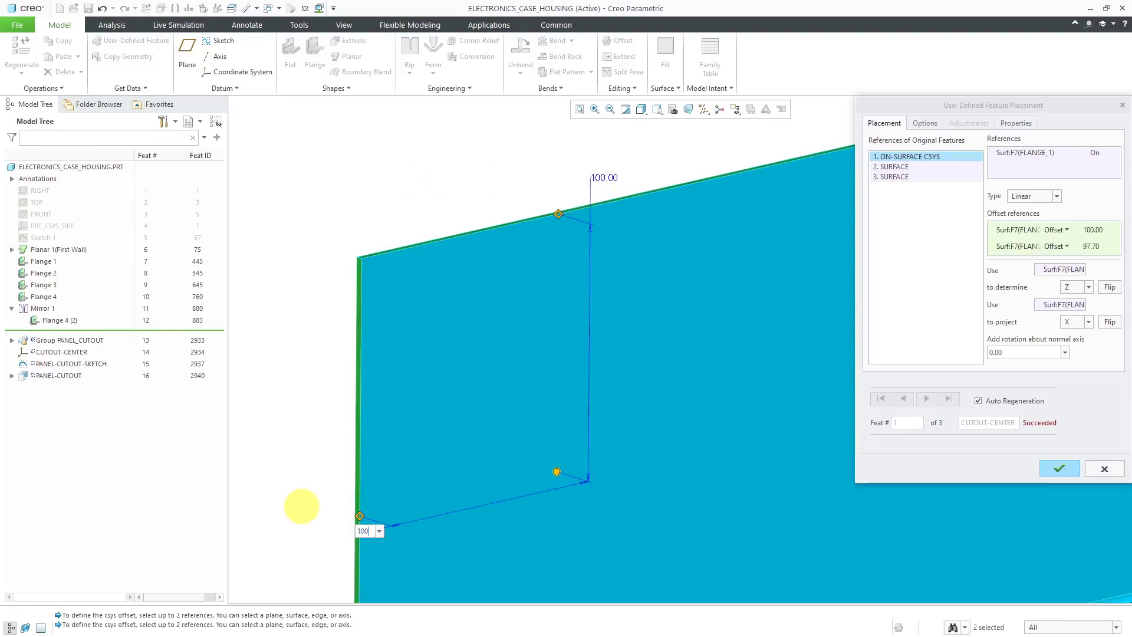
key(Return)
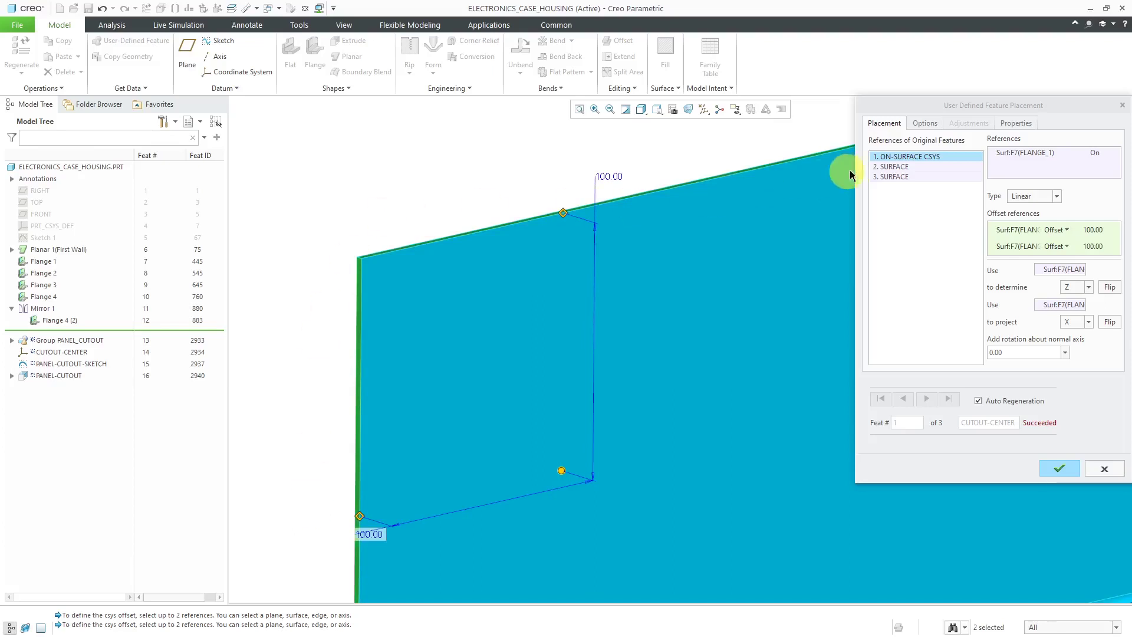
Reference the wall, top flange and rear wall surfaces, then confirm placing the PANEL_CUTOUT group.
click(895, 167)
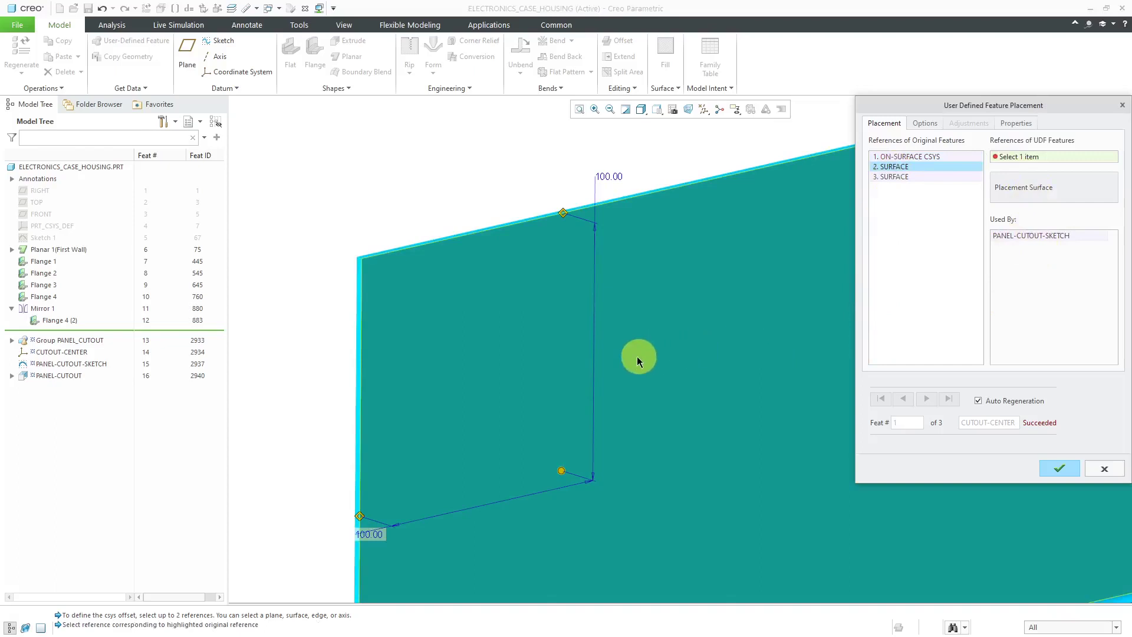
click(602, 437)
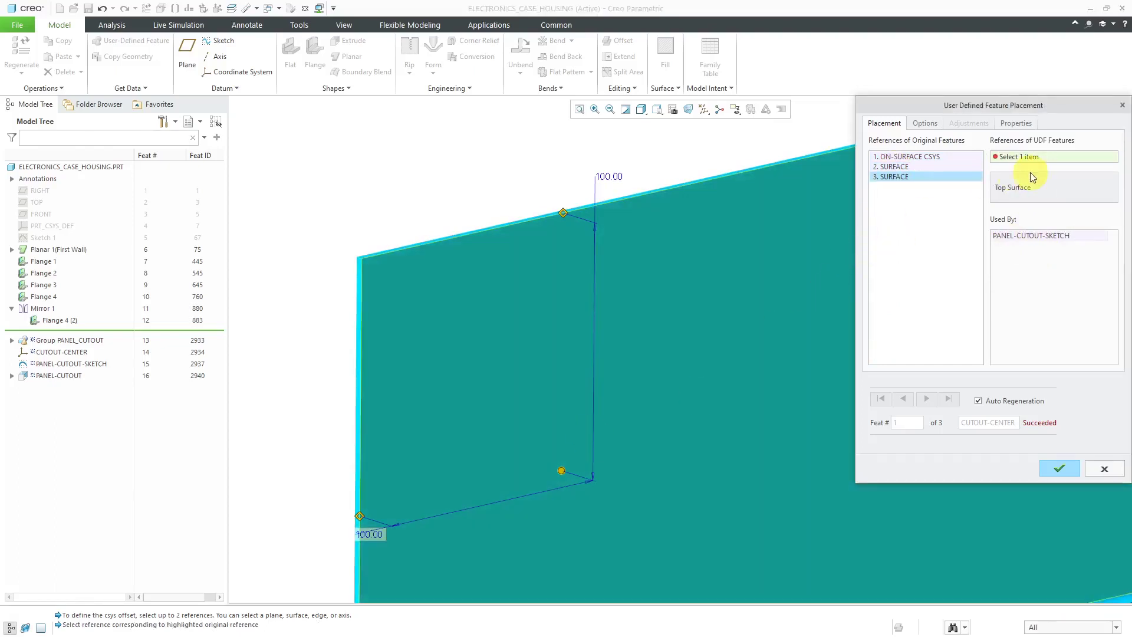
scroll(487, 233, up, 5)
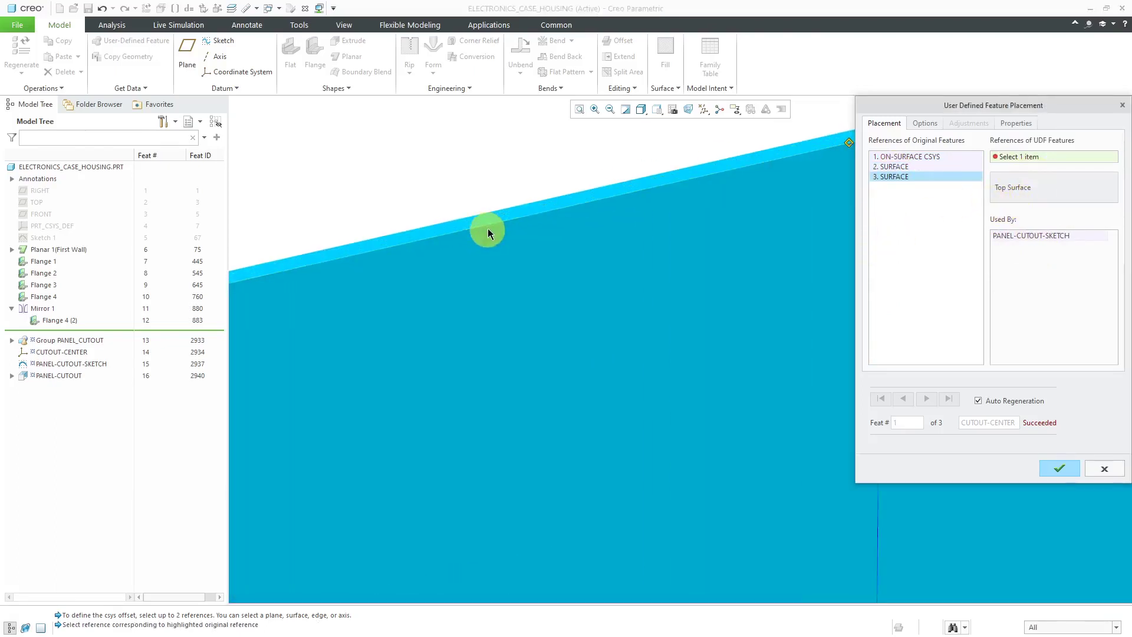
click(546, 207)
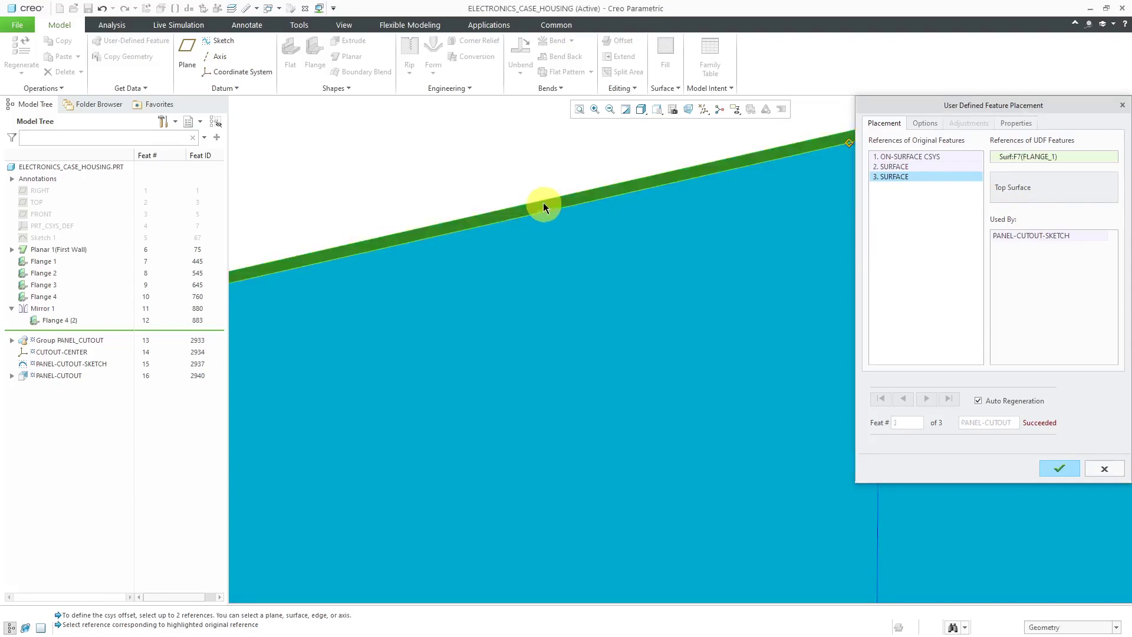
scroll(543, 203, down, 5)
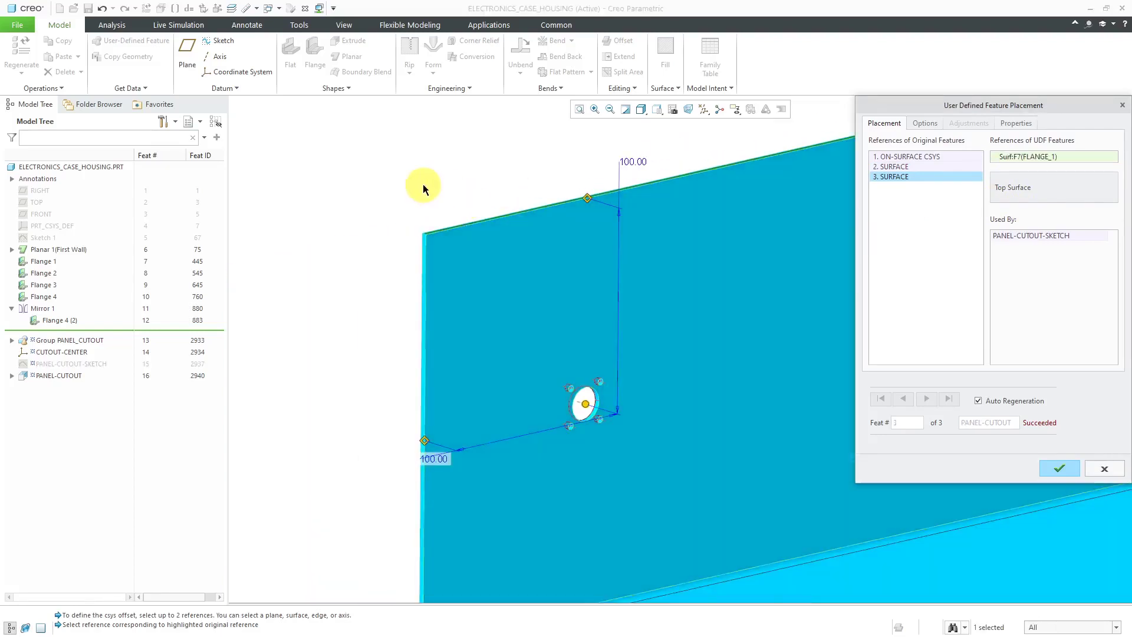
scroll(423, 184, down, 1)
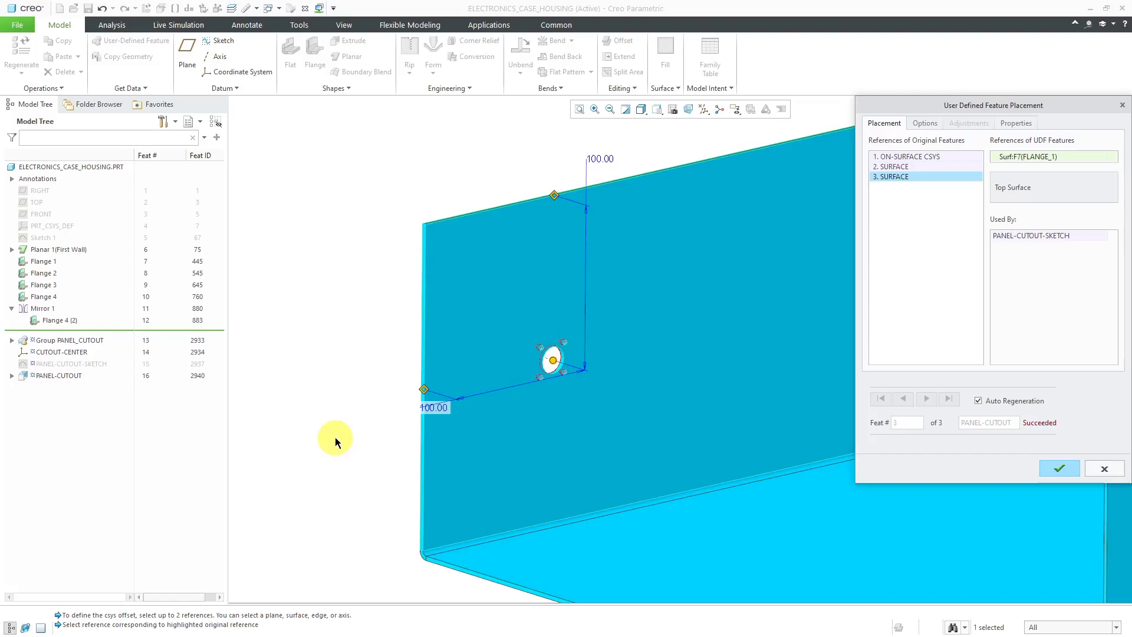
click(468, 441)
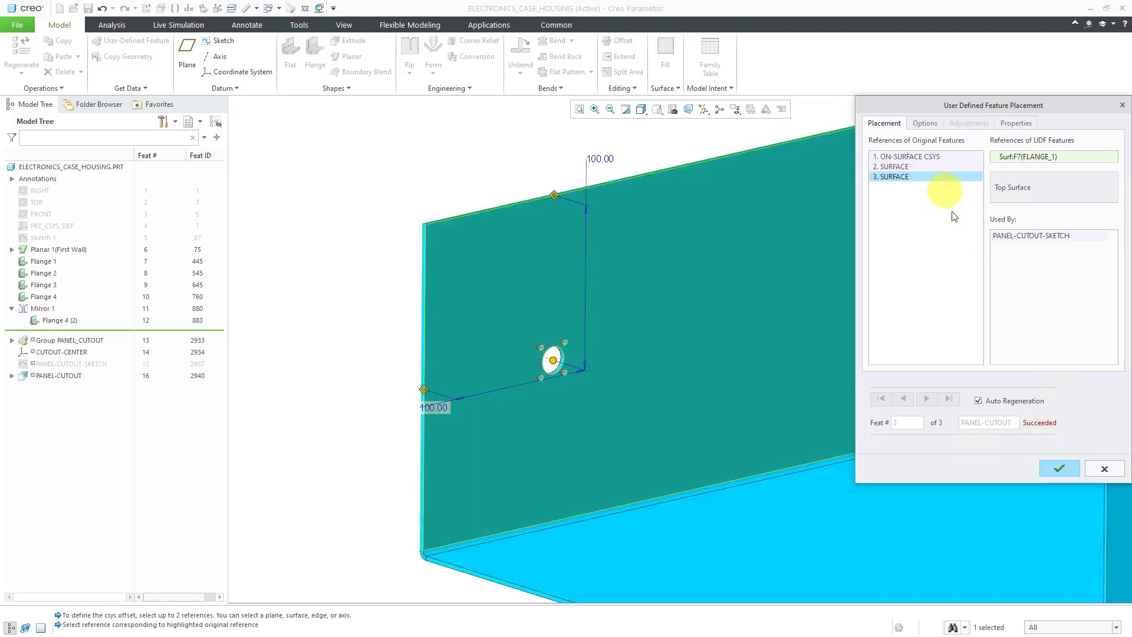
click(1061, 469)
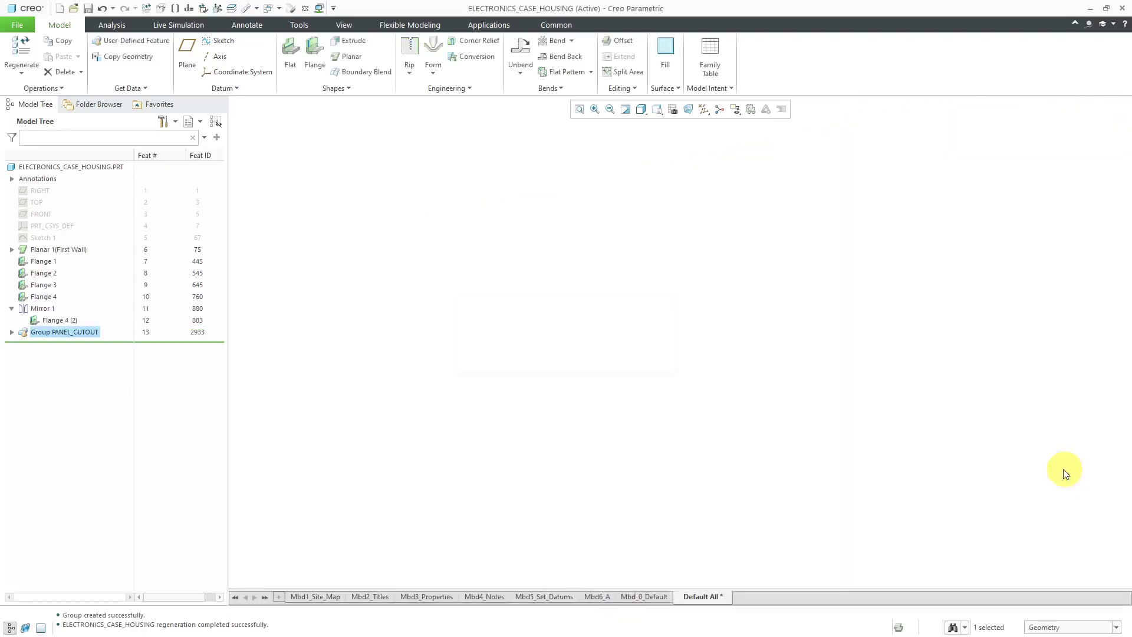
Expand the PANEL_CUTOUT group in the model tree and open the Model Intent options.
click(11, 333)
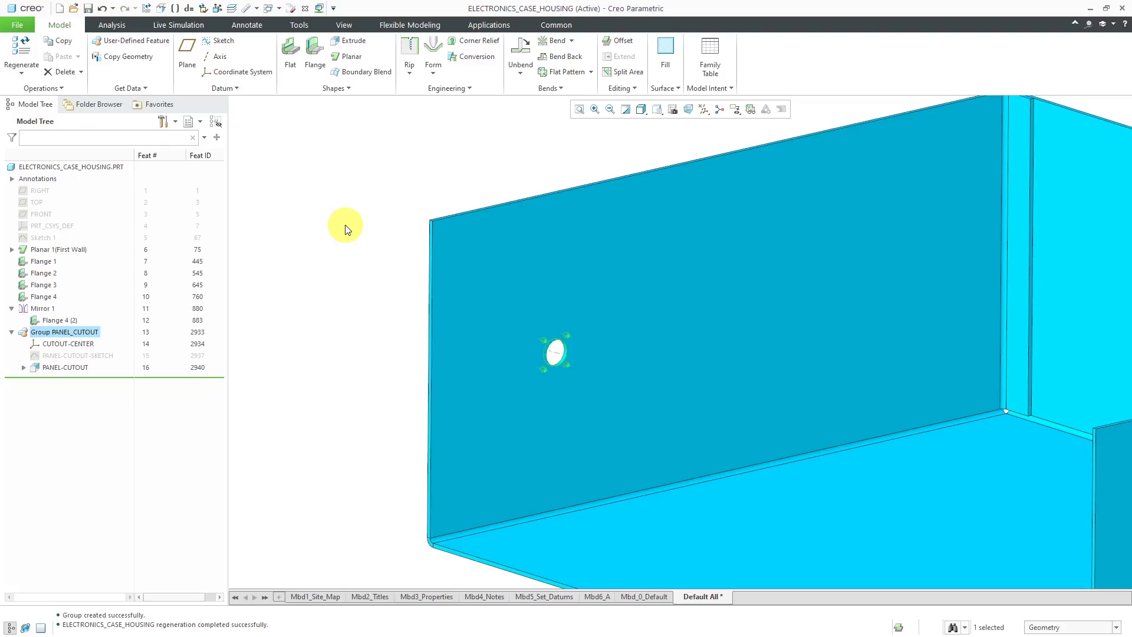
click(702, 88)
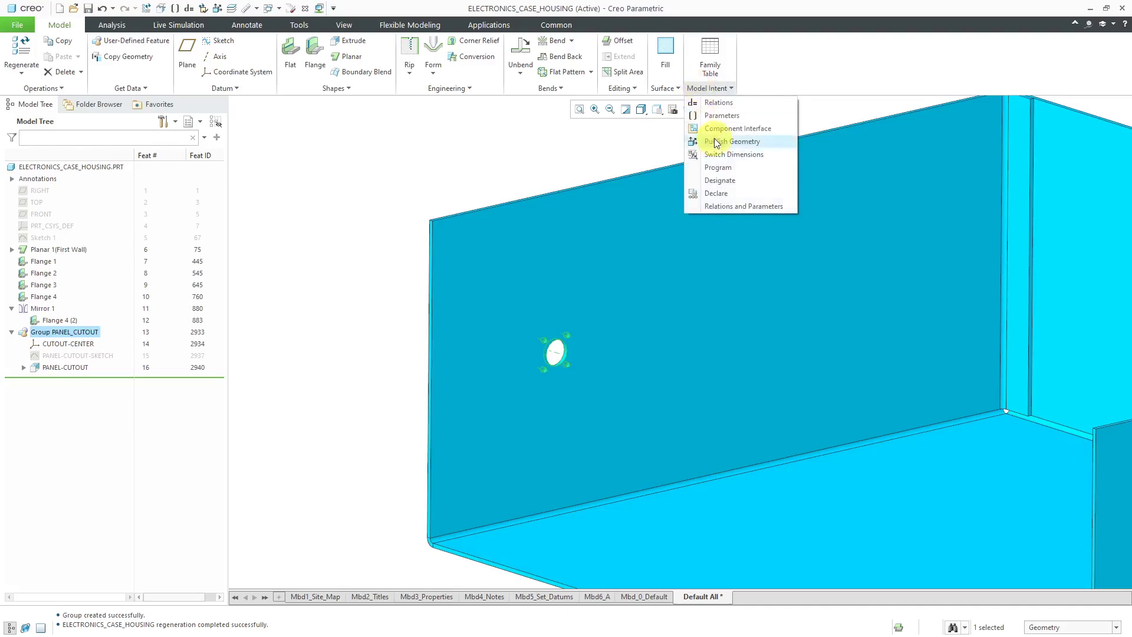
click(720, 168)
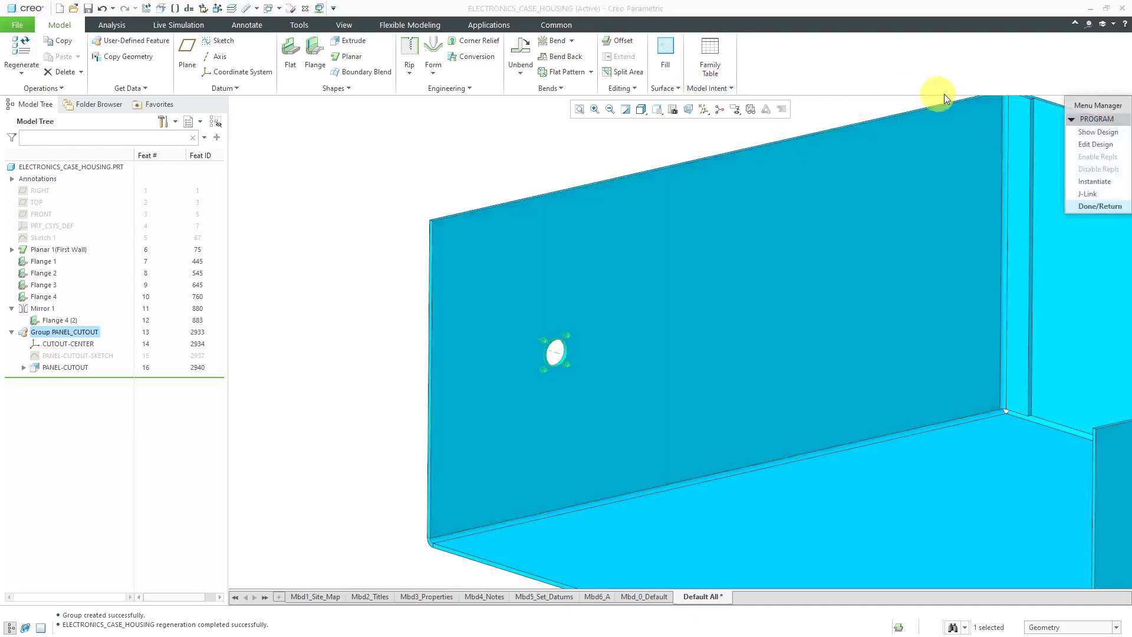
click(1112, 136)
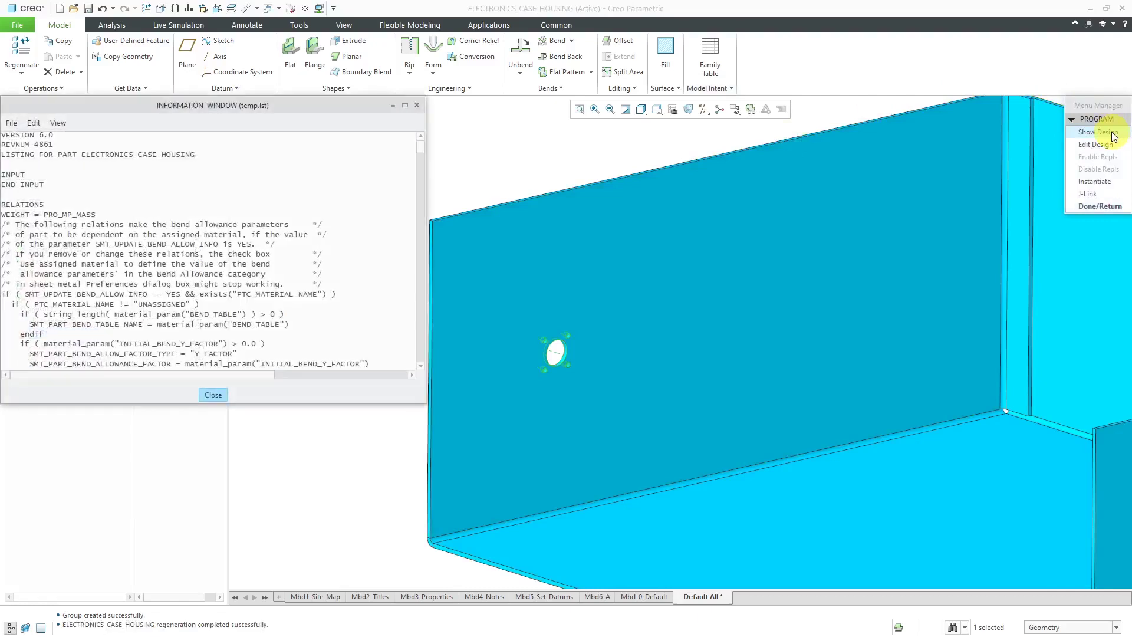
drag(272, 100, 529, 65)
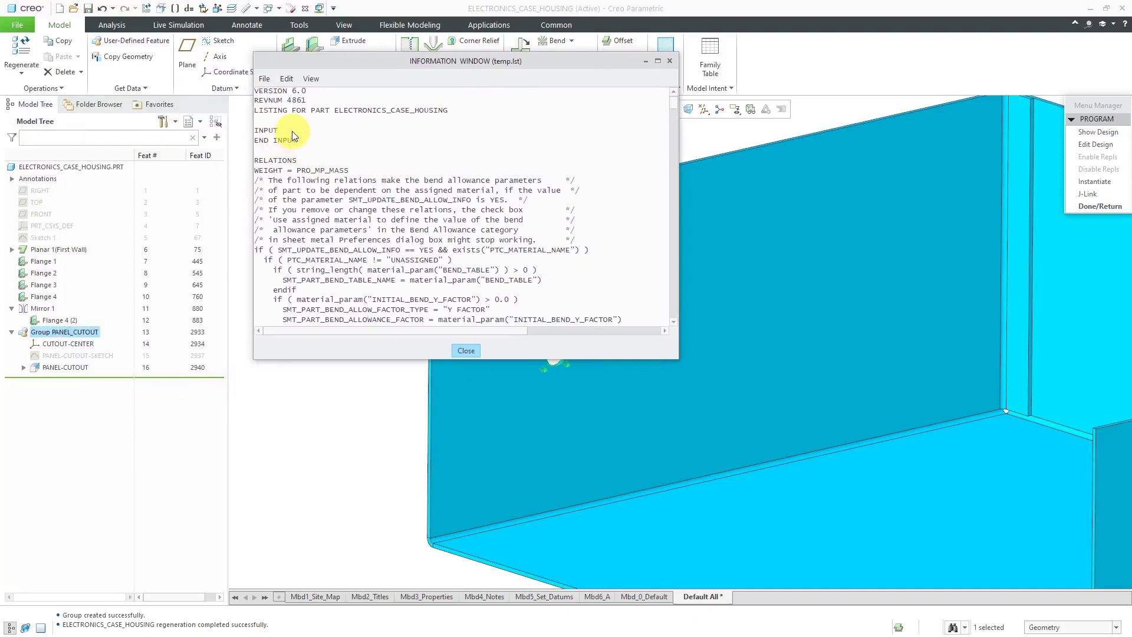
drag(321, 358, 313, 542)
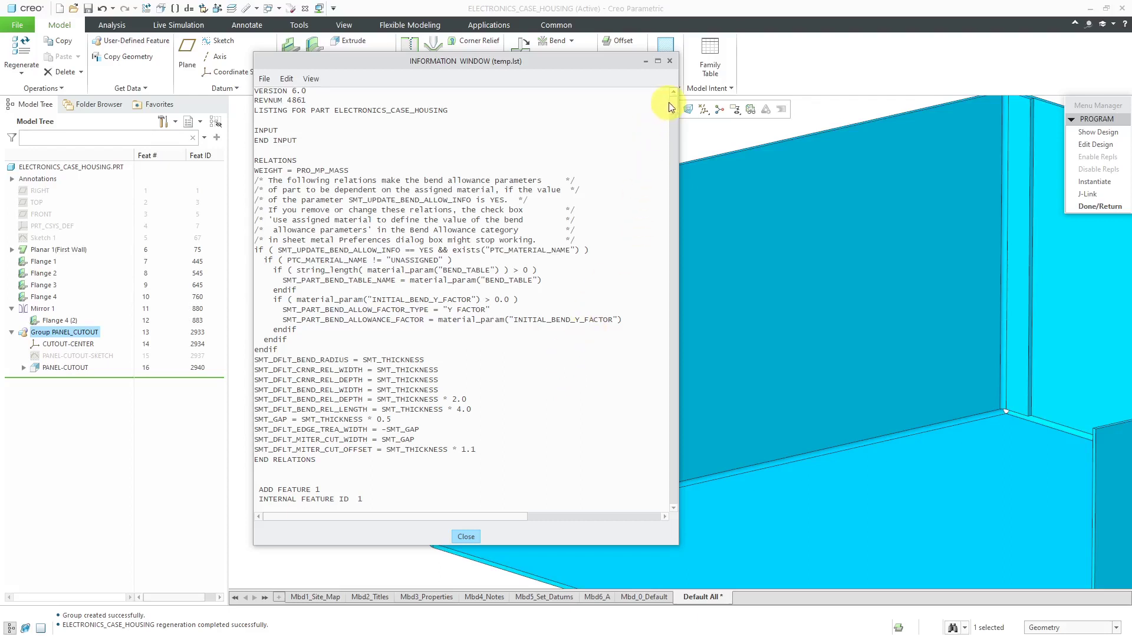
drag(673, 102, 654, 425)
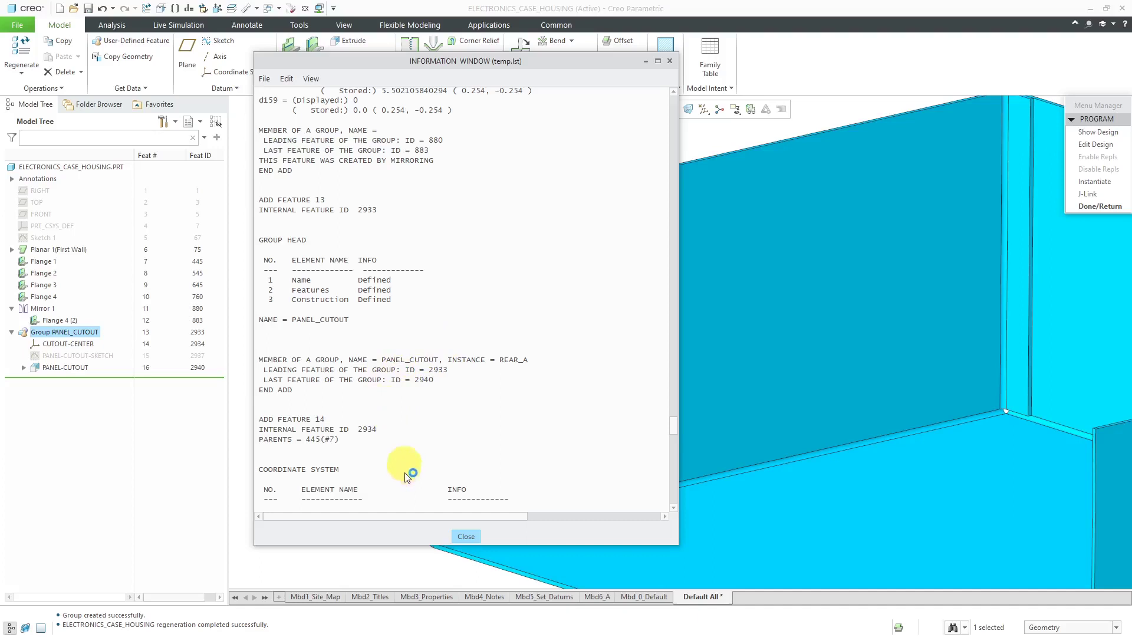
click(464, 537)
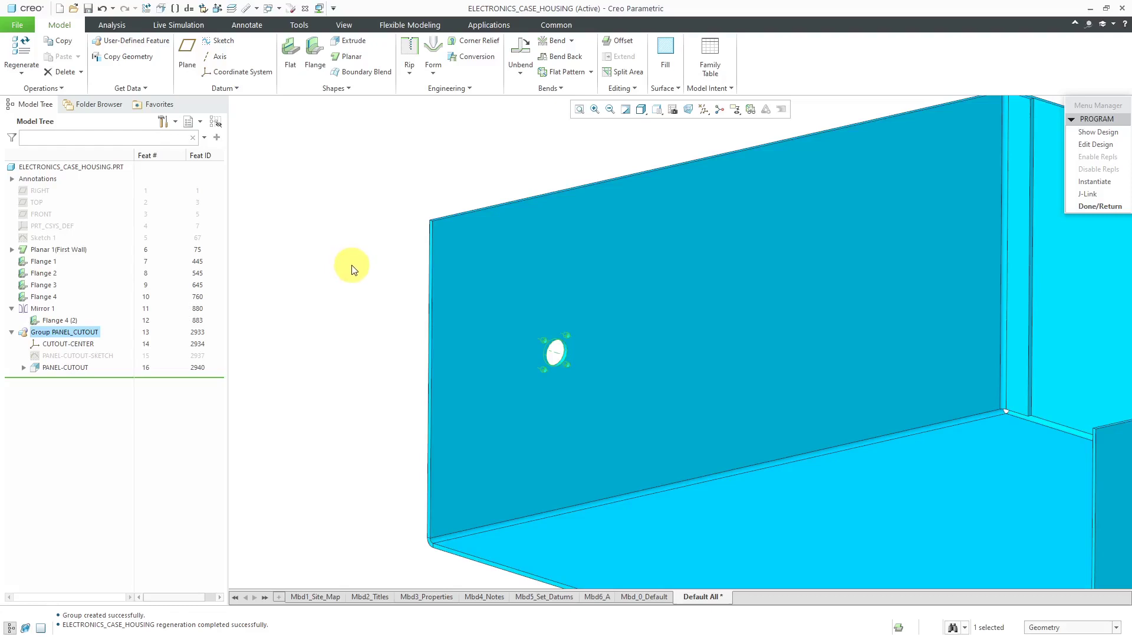
Replace the PANEL_CUTOUT group with the REAR_B instance retrieved from panel_cutout.gph.
right_click(87, 336)
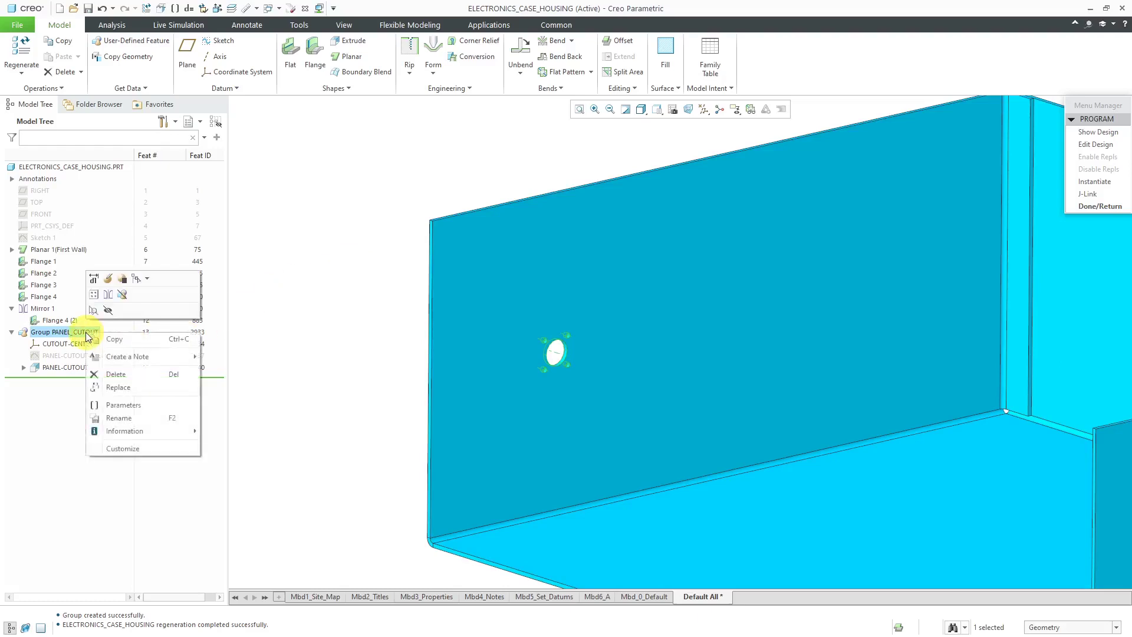
click(118, 387)
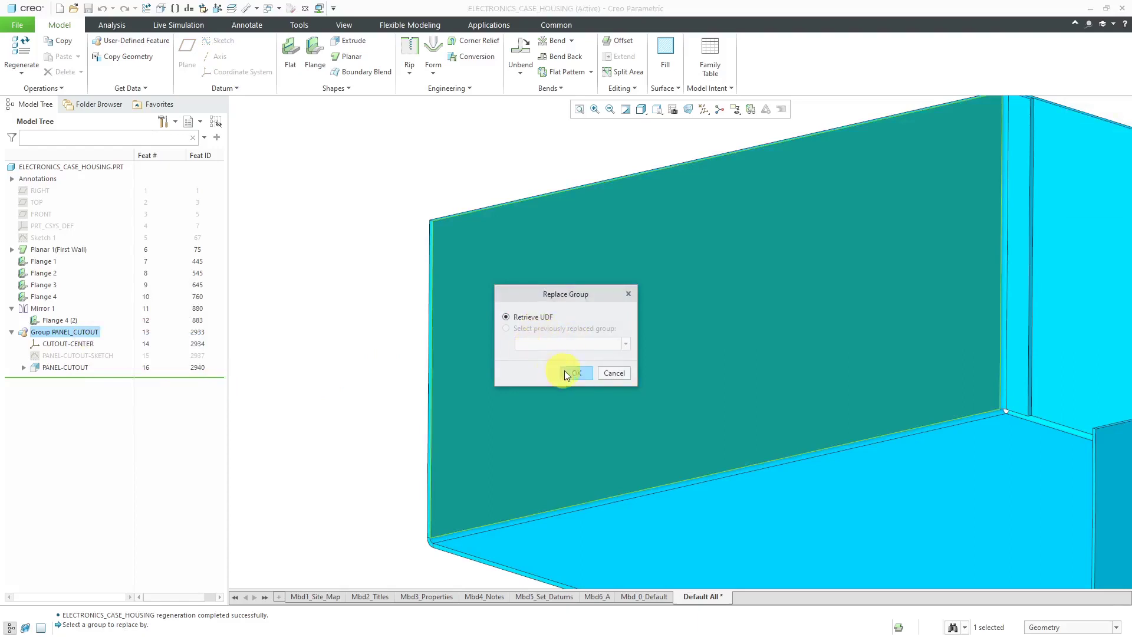
click(578, 373)
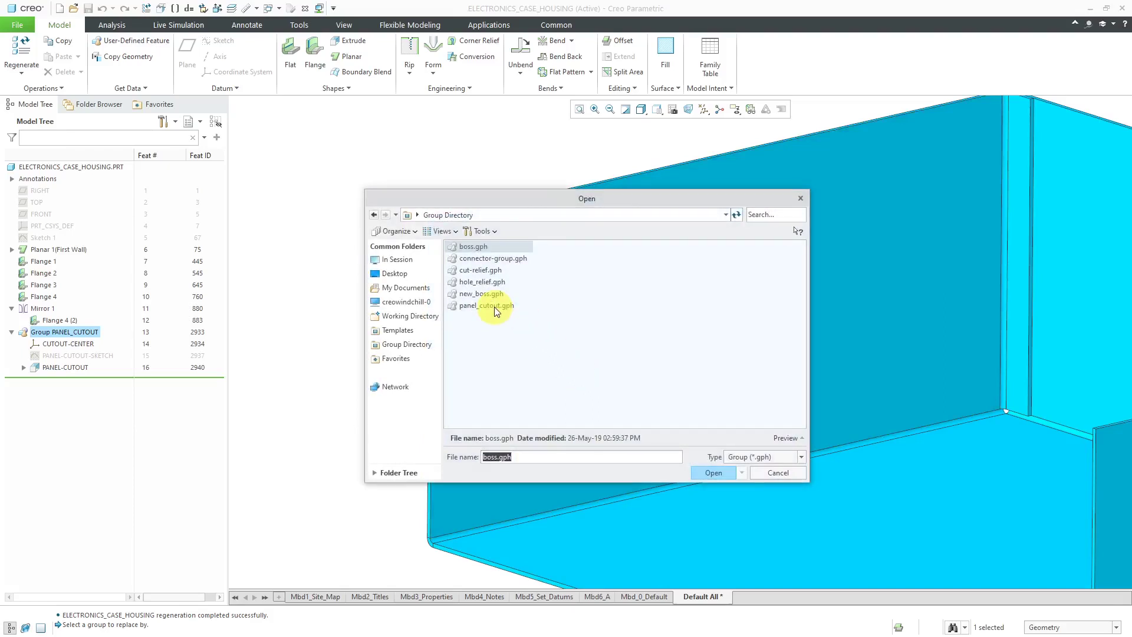
double_click(494, 306)
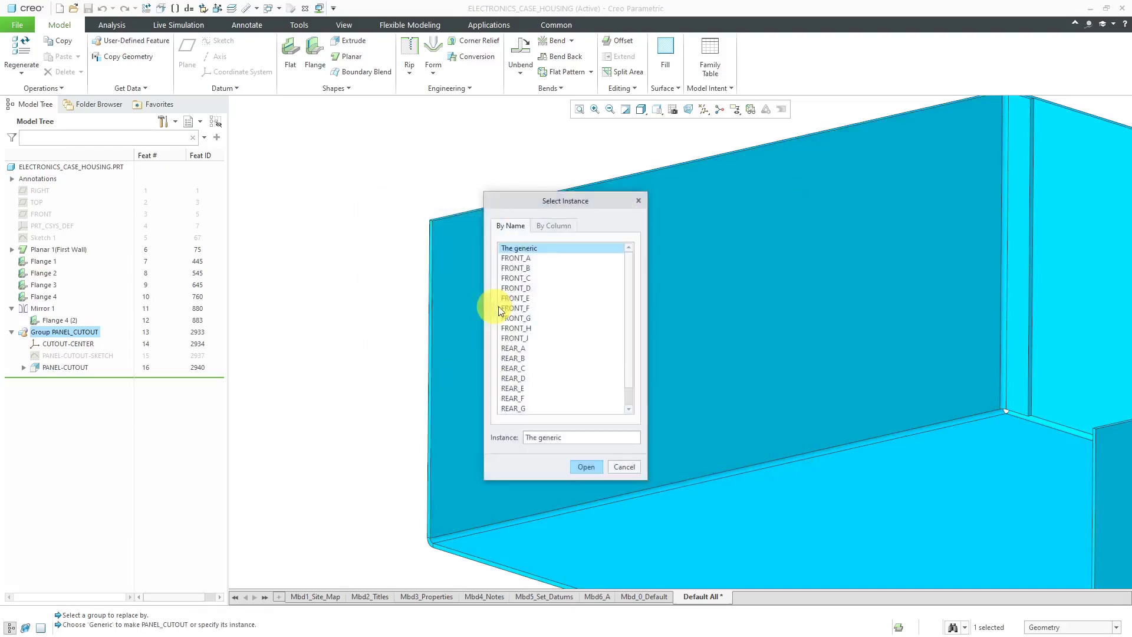
click(521, 358)
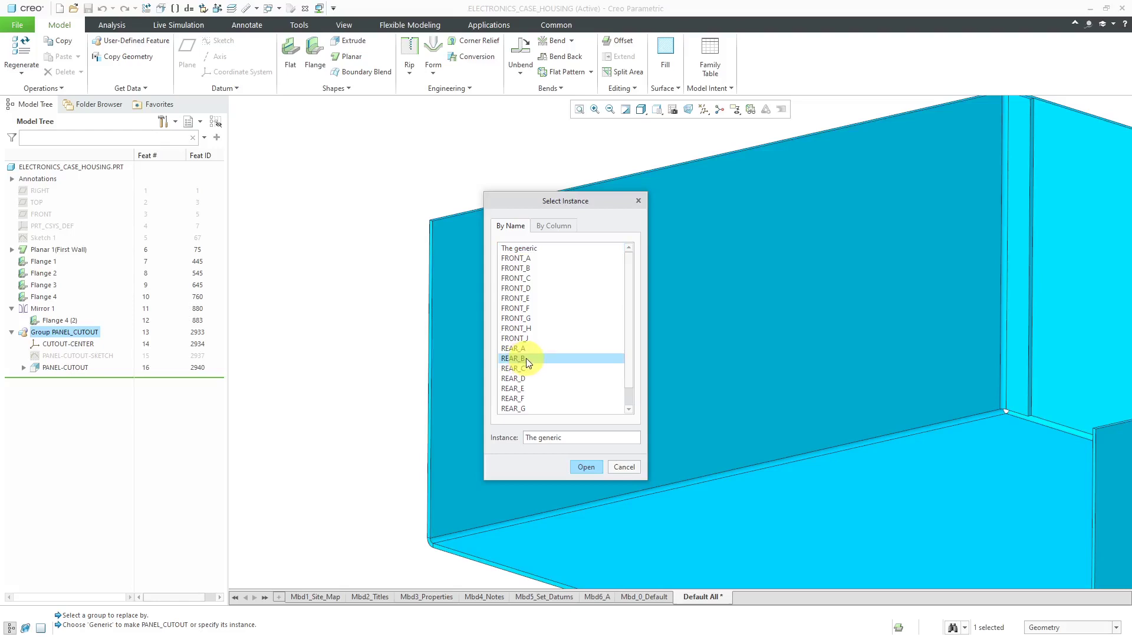
click(592, 469)
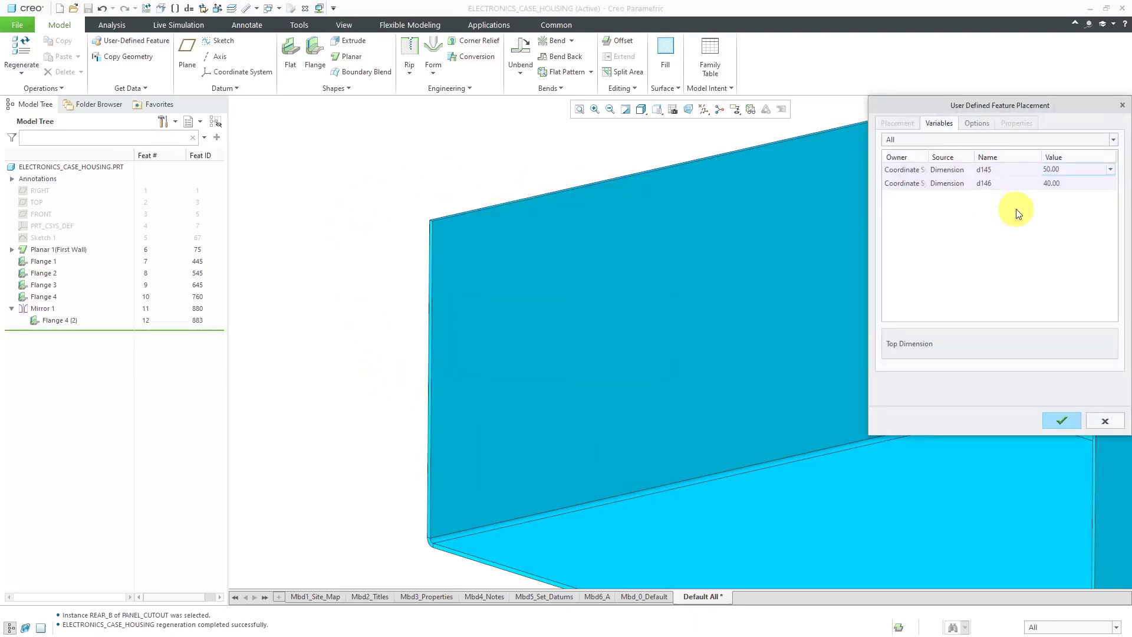
Set d145 and d146 to 100 and confirm placing the REAR_B group.
double_click(1072, 165)
text(100)
key(Return)
double_click(1073, 183)
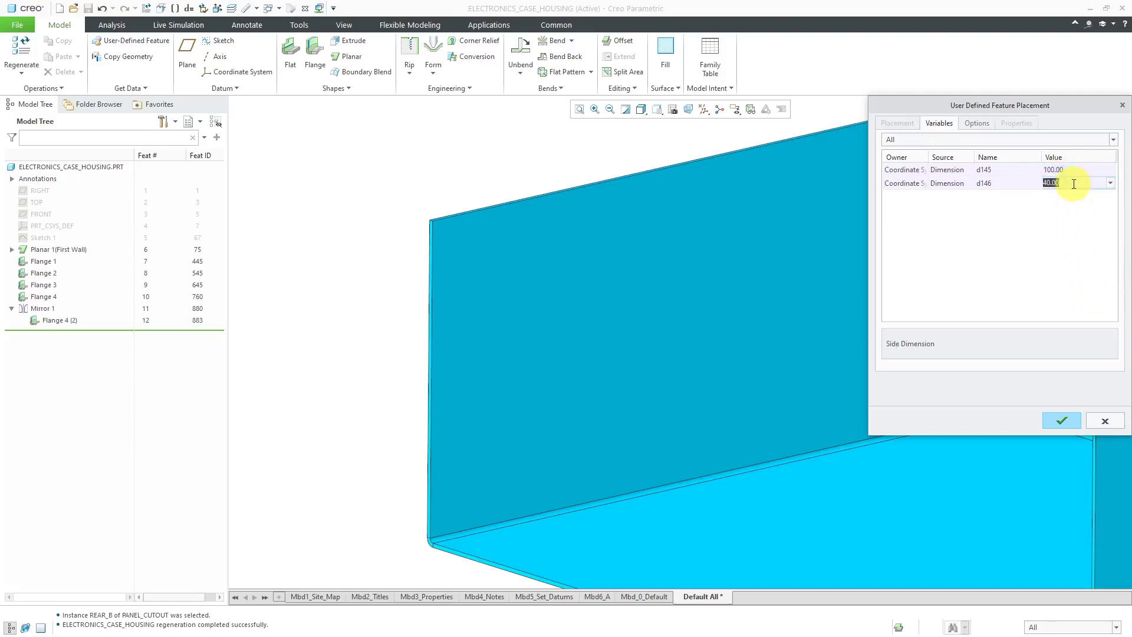
text(100)
key(Return)
click(1062, 422)
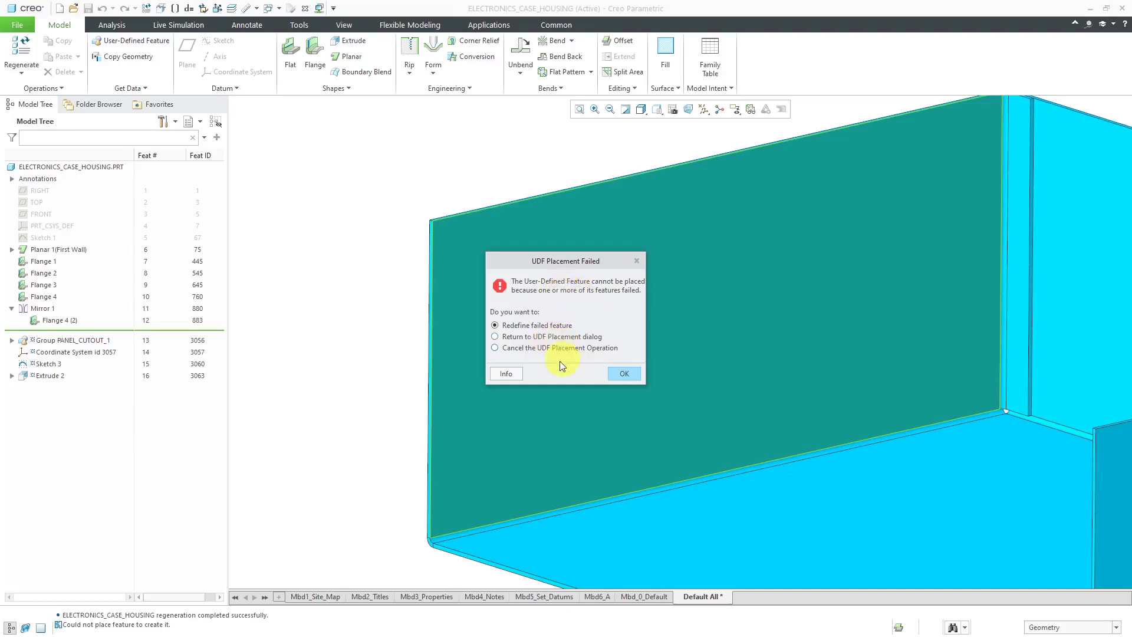
Redefine the failed feature, swapping the Surface offset reference for the wall's side face.
click(623, 373)
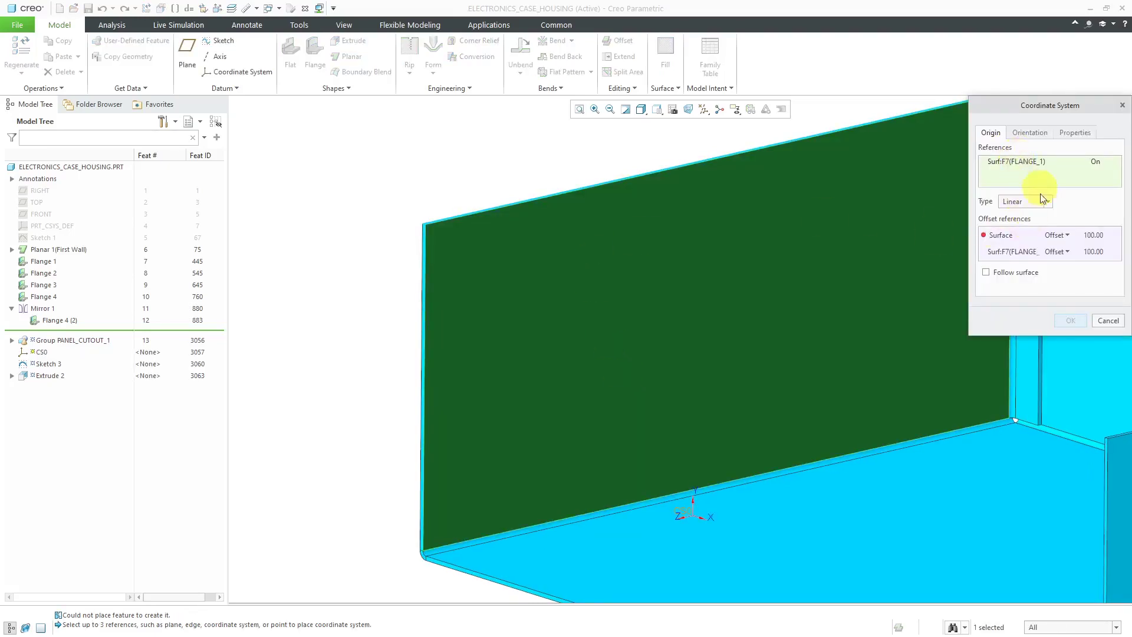
click(1000, 238)
right_click(1000, 238)
click(1029, 242)
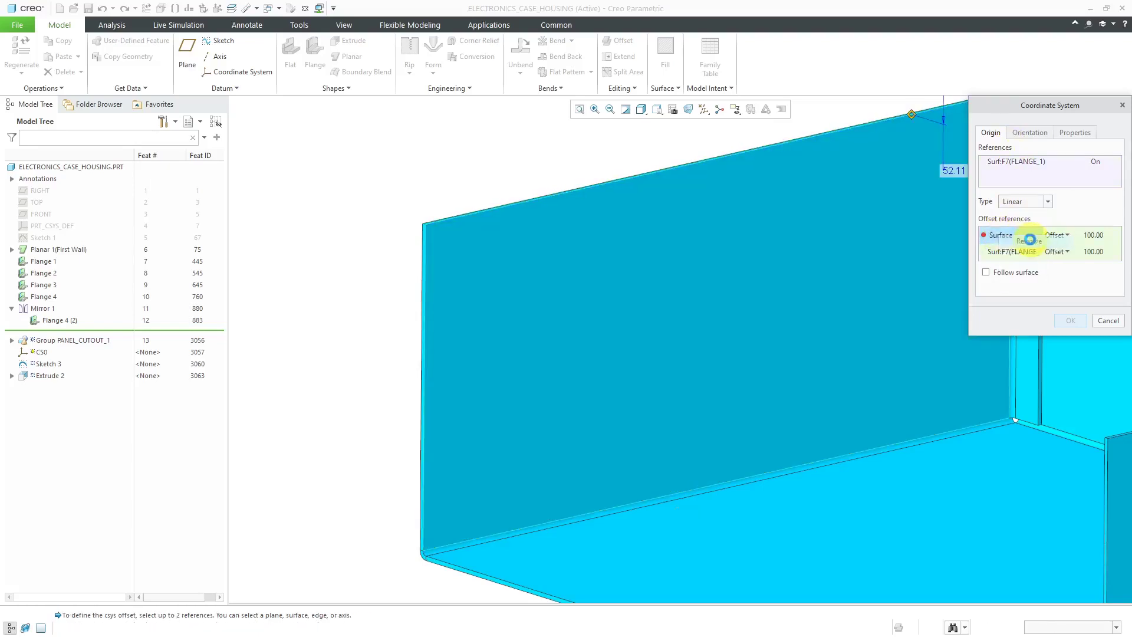
scroll(427, 226, down, 4)
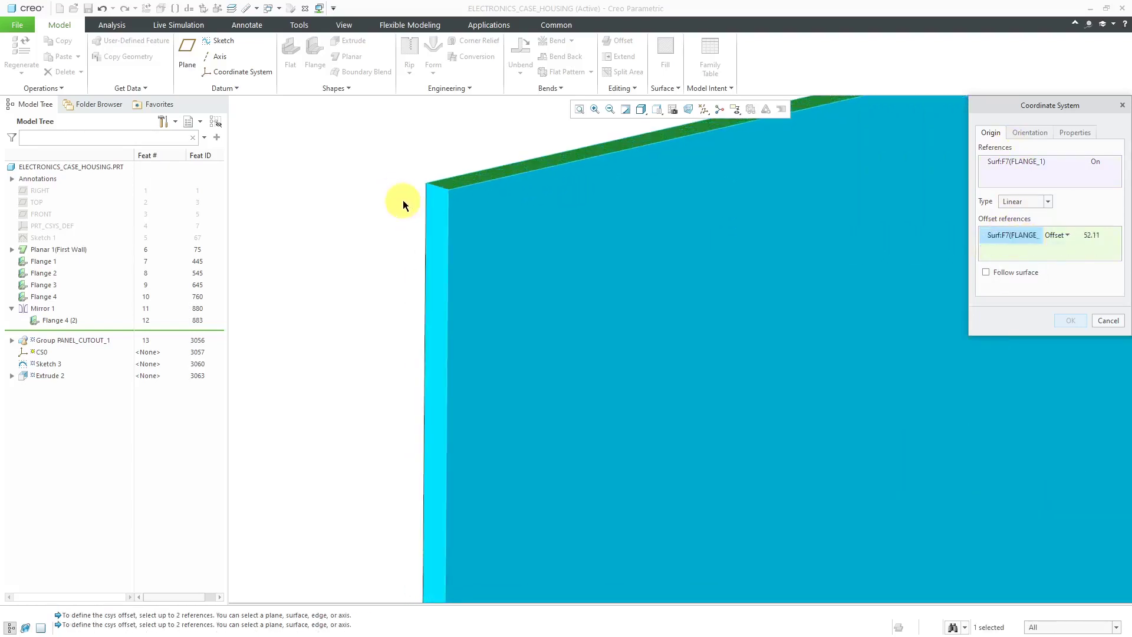
scroll(402, 200, down, 3)
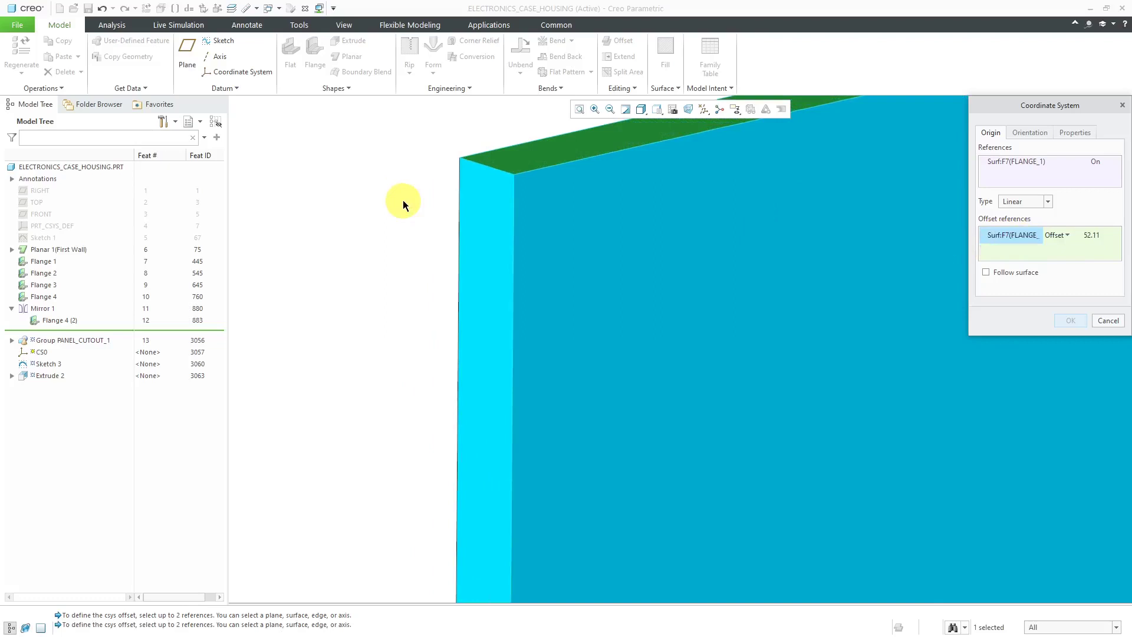
ctrl+click(487, 262)
scroll(422, 240, up, 4)
scroll(424, 253, up, 2)
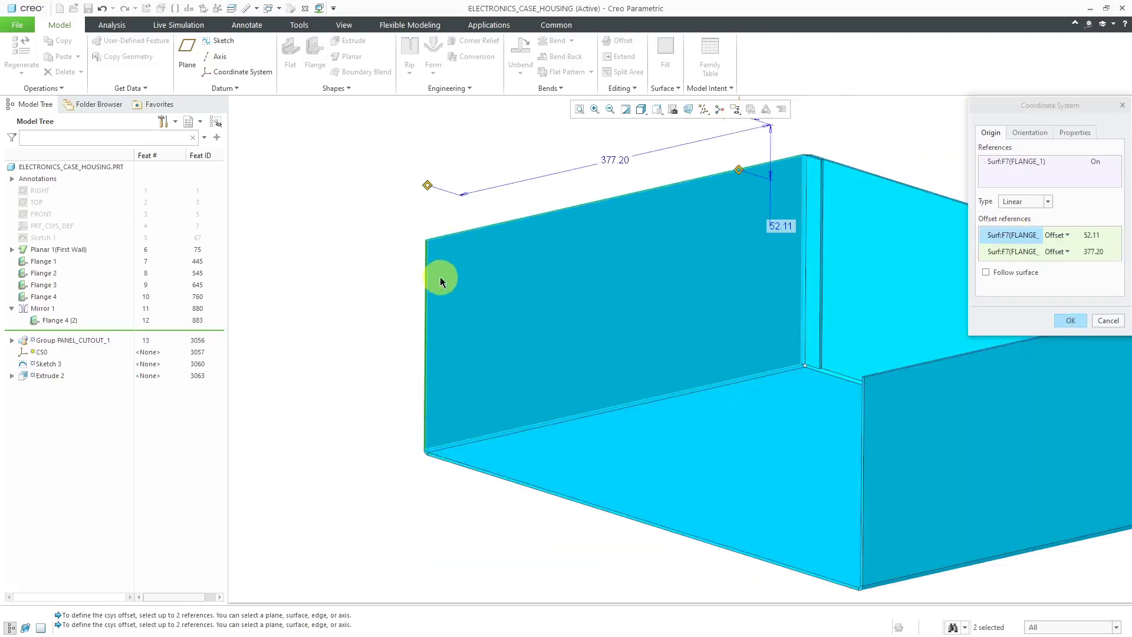
Change the 52.11 and 377.20 offsets to 100 and confirm the coordinate system.
double_click(782, 228)
text(100)
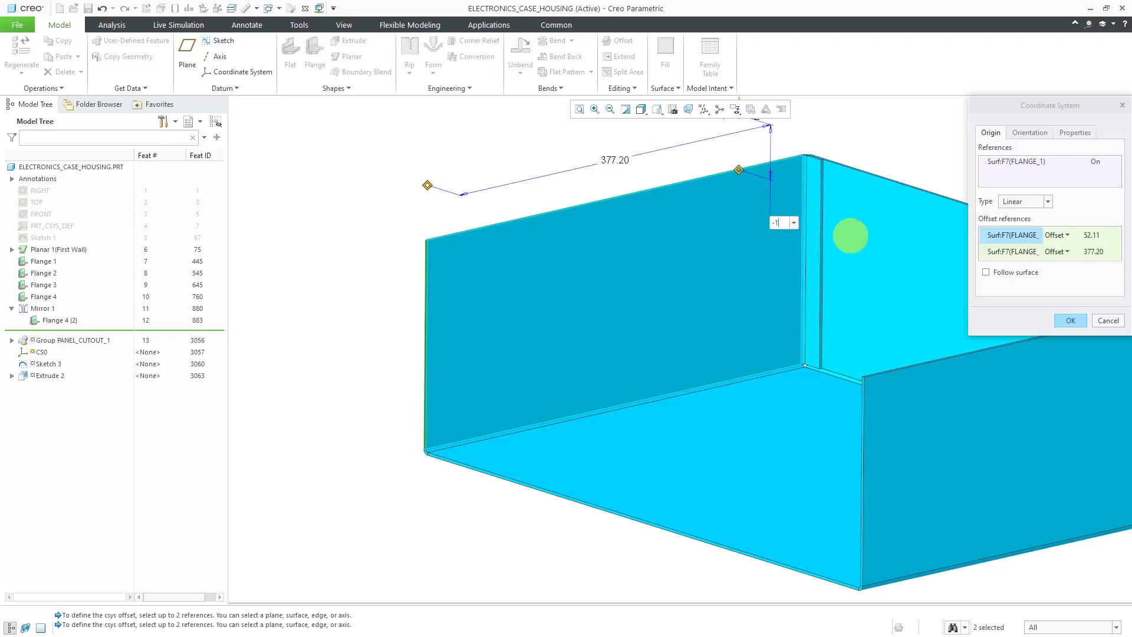
key(Return)
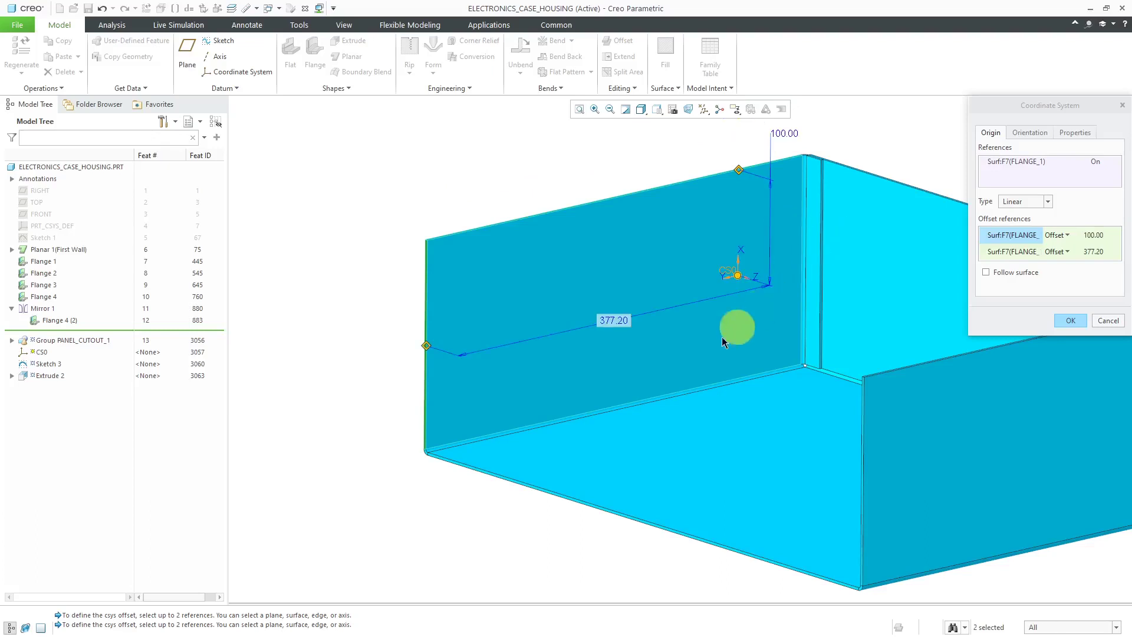
double_click(616, 321)
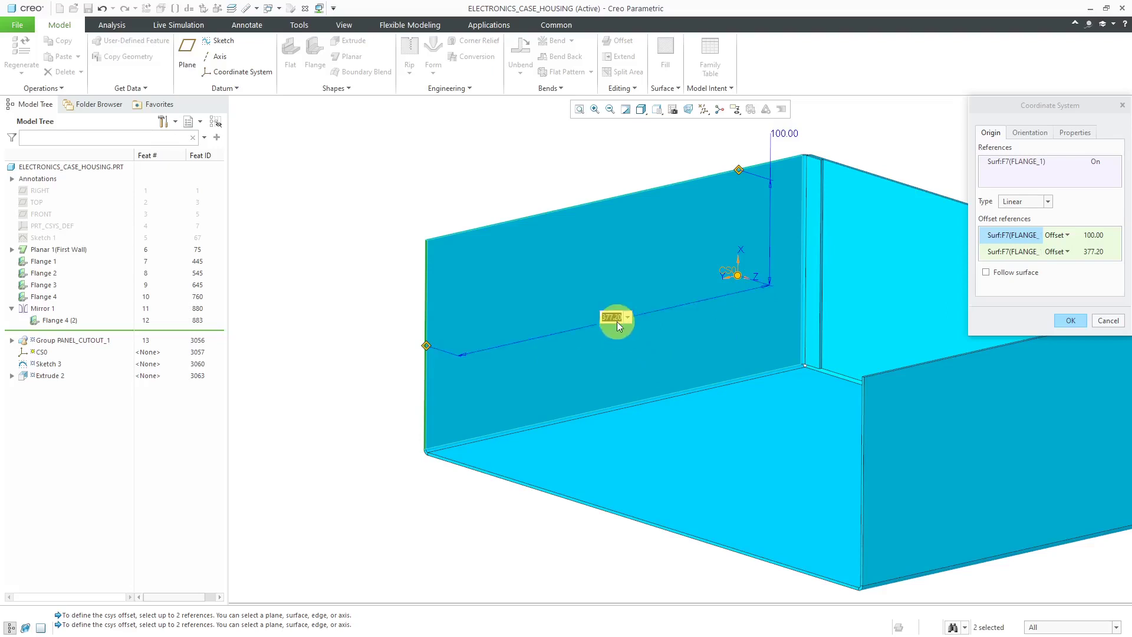
text(100)
key(Return)
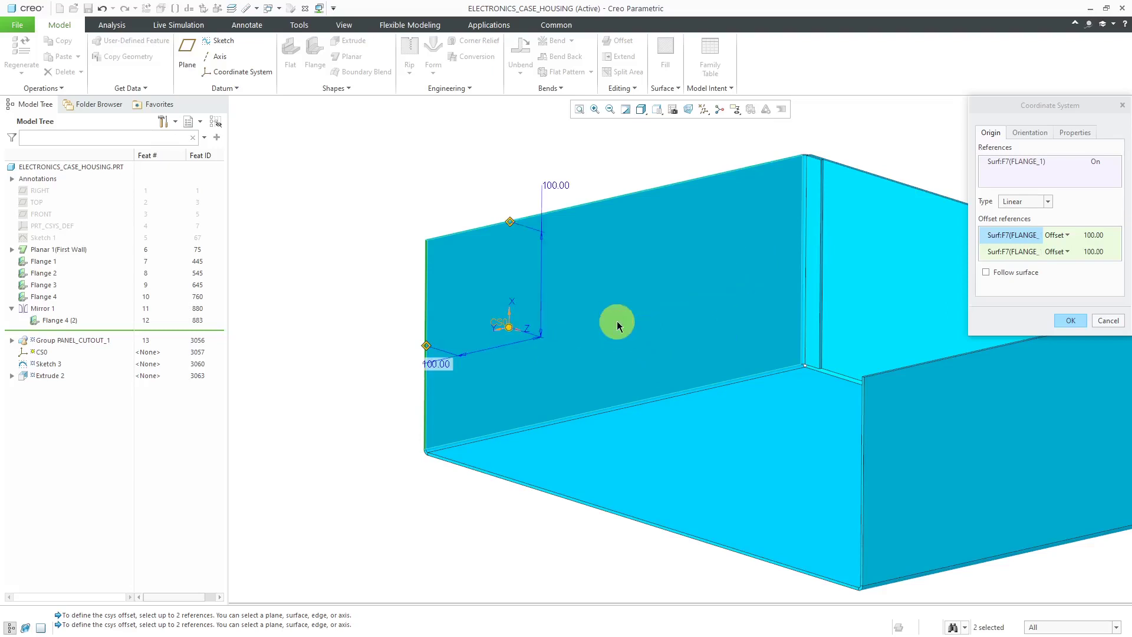
click(1070, 318)
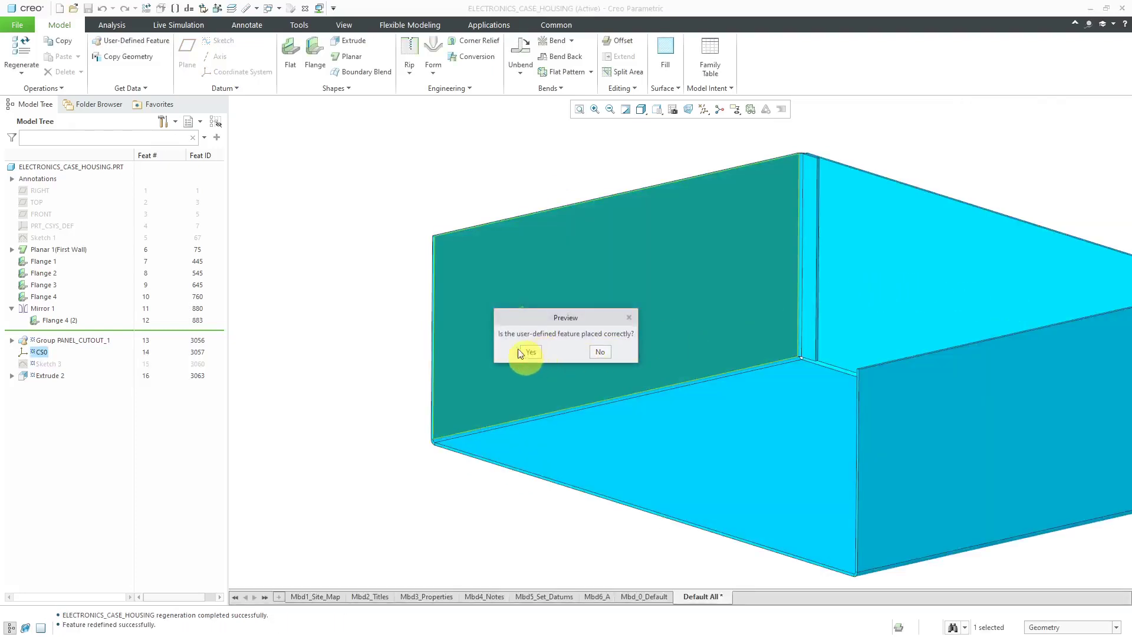
Check the previewed hole and accept it to create Group PANEL_CUTOUT_1.
scroll(530, 263, down, 3)
scroll(542, 306, up, 4)
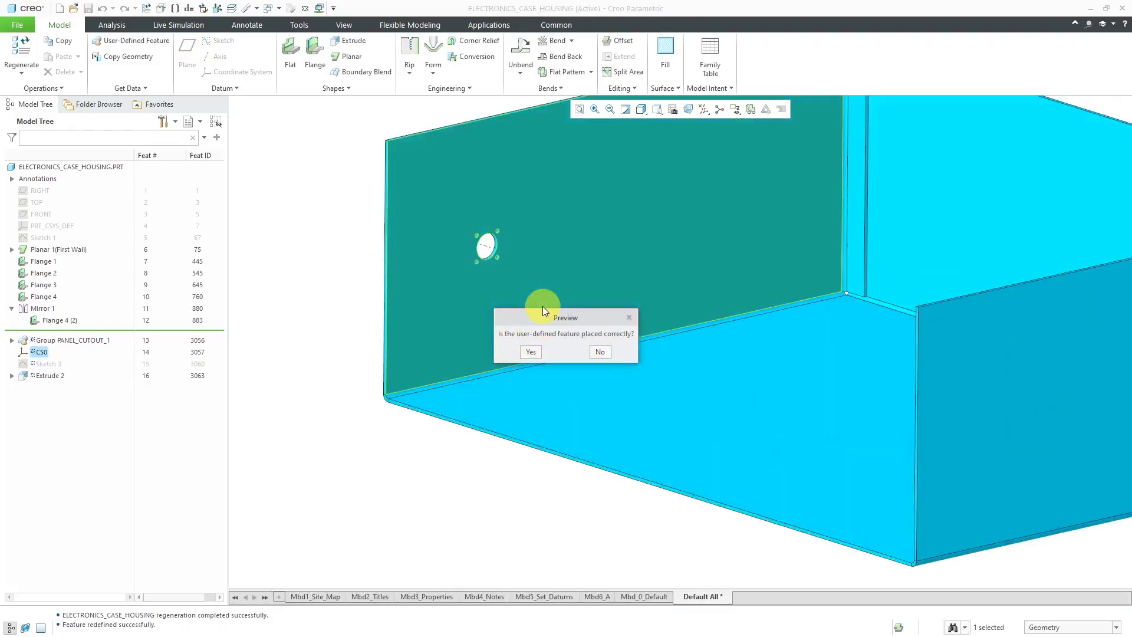
click(532, 352)
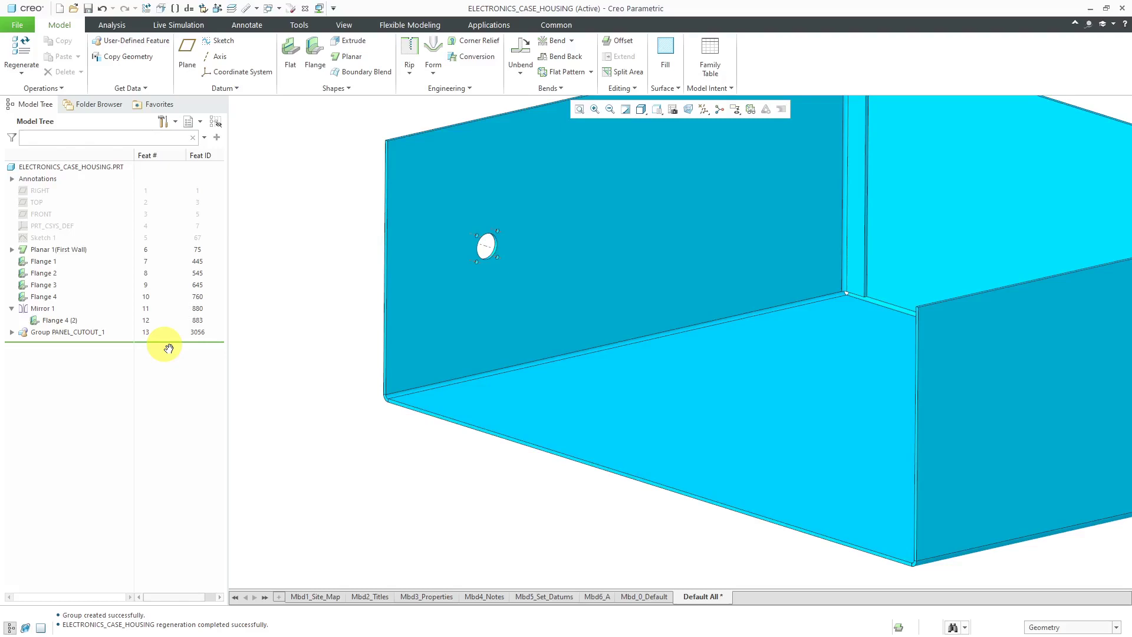
Show the part's design program listing and enlarge its window beside the model tree.
click(708, 165)
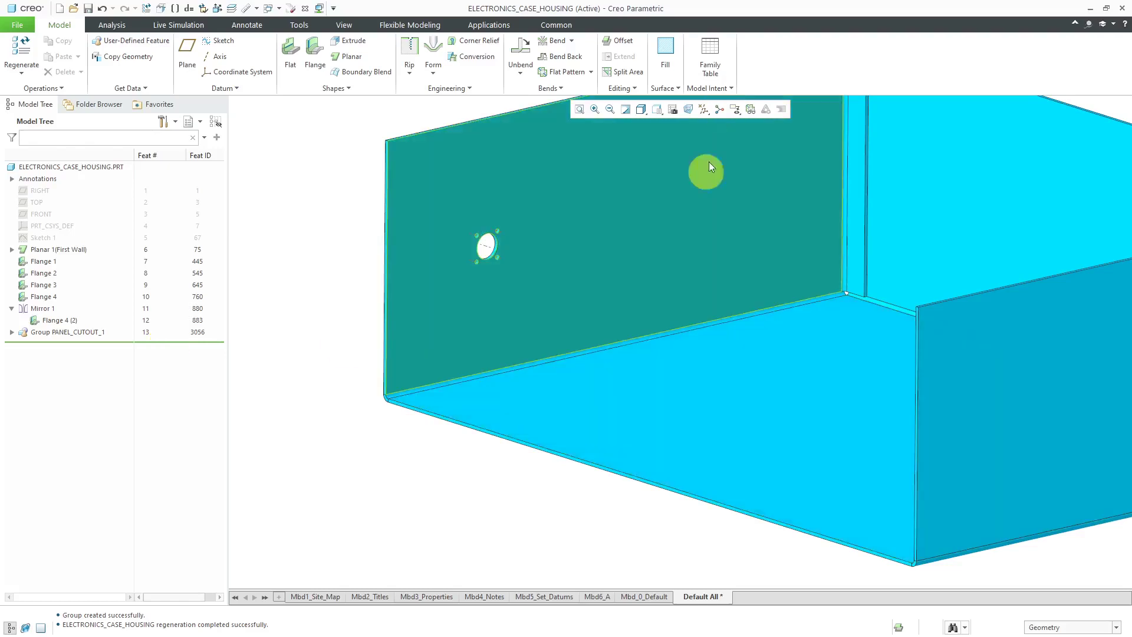
click(719, 88)
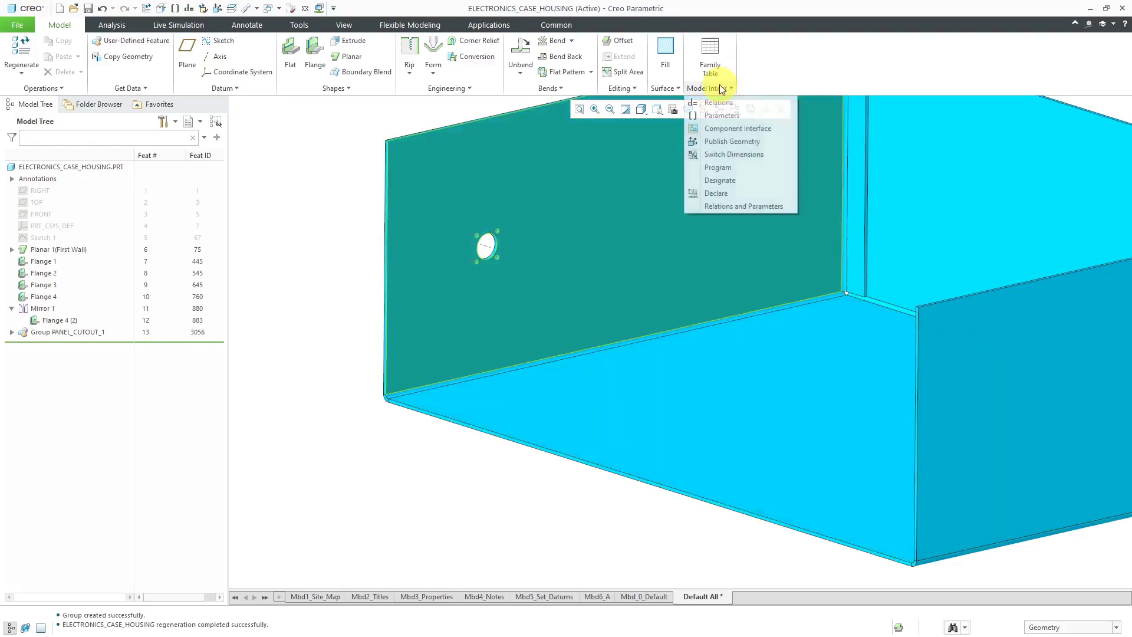
click(720, 168)
click(1097, 132)
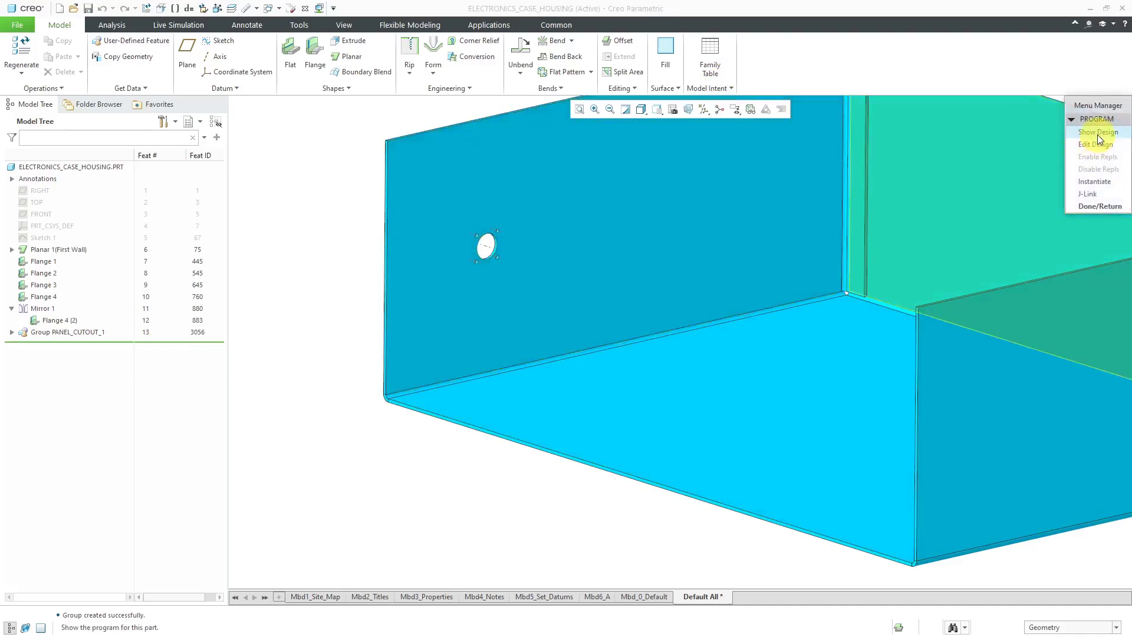
drag(325, 104, 625, 46)
drag(451, 343, 450, 576)
drag(722, 109, 702, 409)
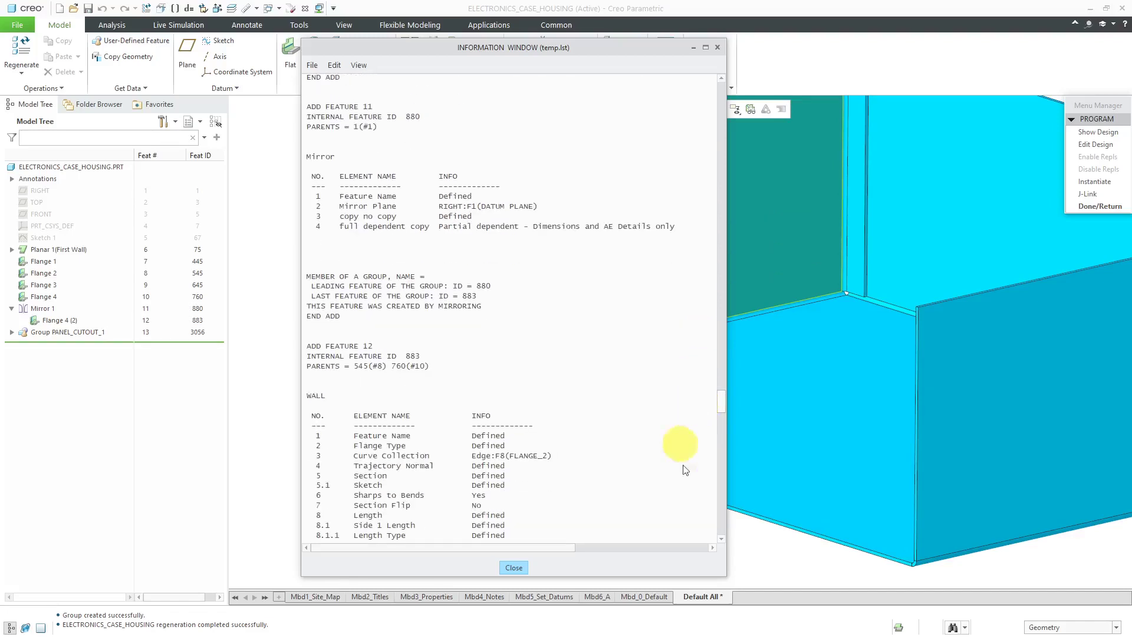
Page to the group entry, highlight feature ID 3056, then close the listing.
click(717, 481)
click(717, 481)
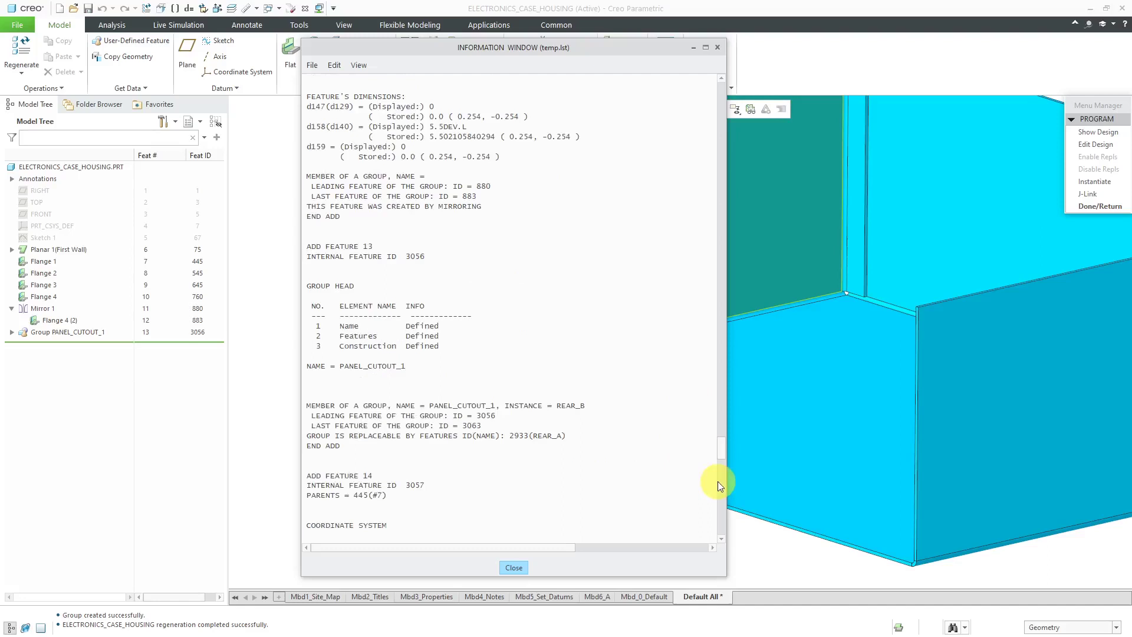
double_click(416, 258)
click(348, 446)
click(514, 567)
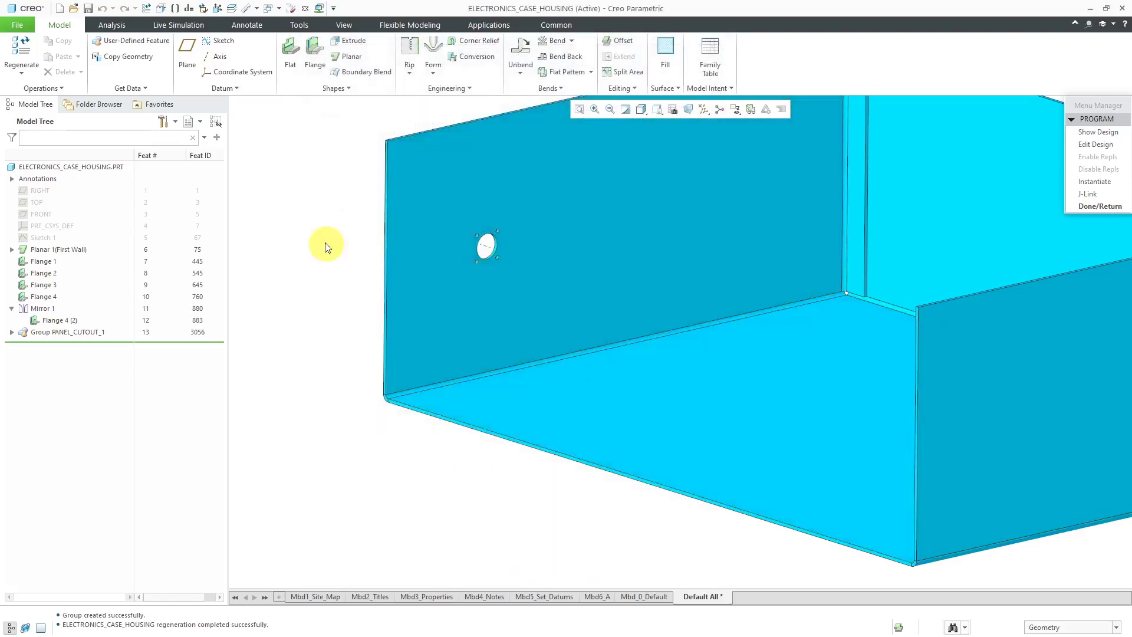
Replace PANEL_CUTOUT_1 with a retrieved UDF, choosing REAR_C from panel_cutout.gph.
right_click(83, 332)
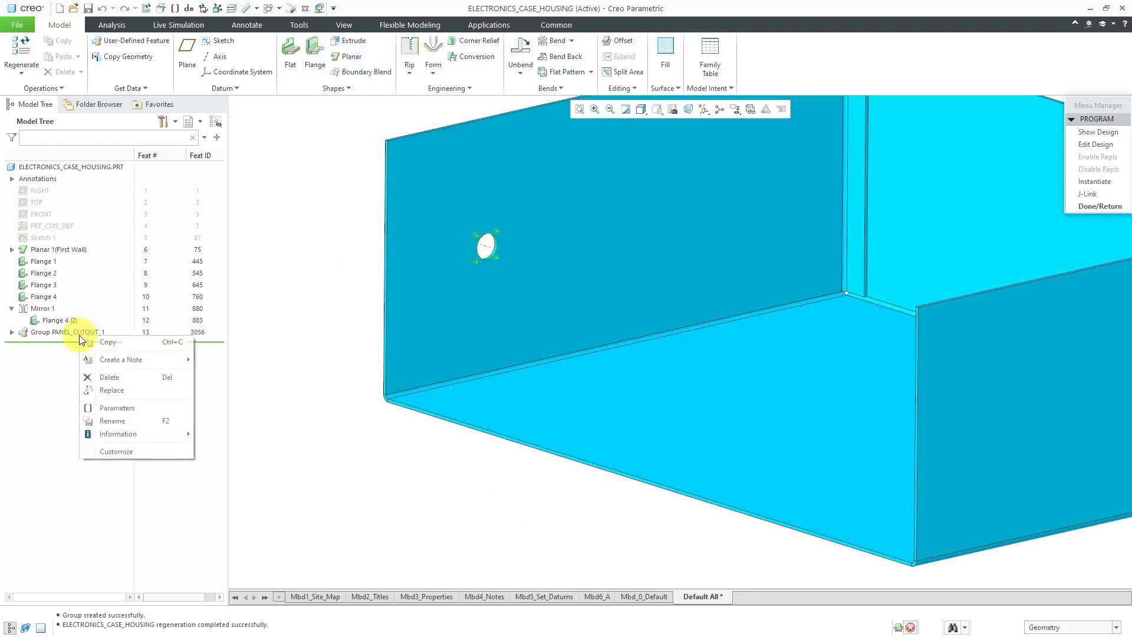
click(115, 389)
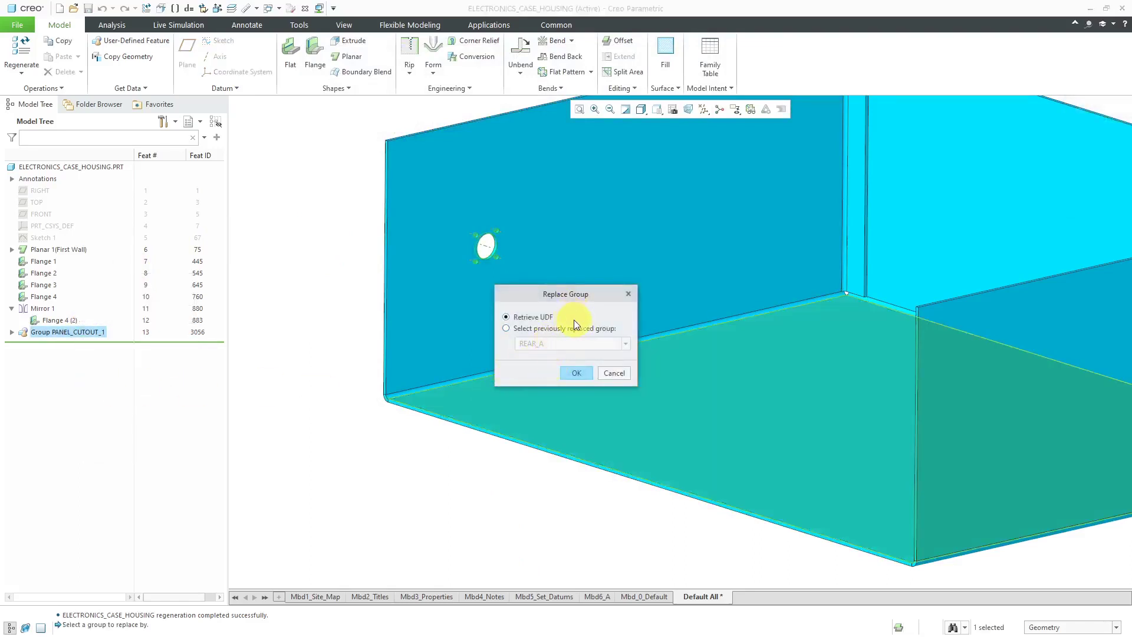
click(507, 331)
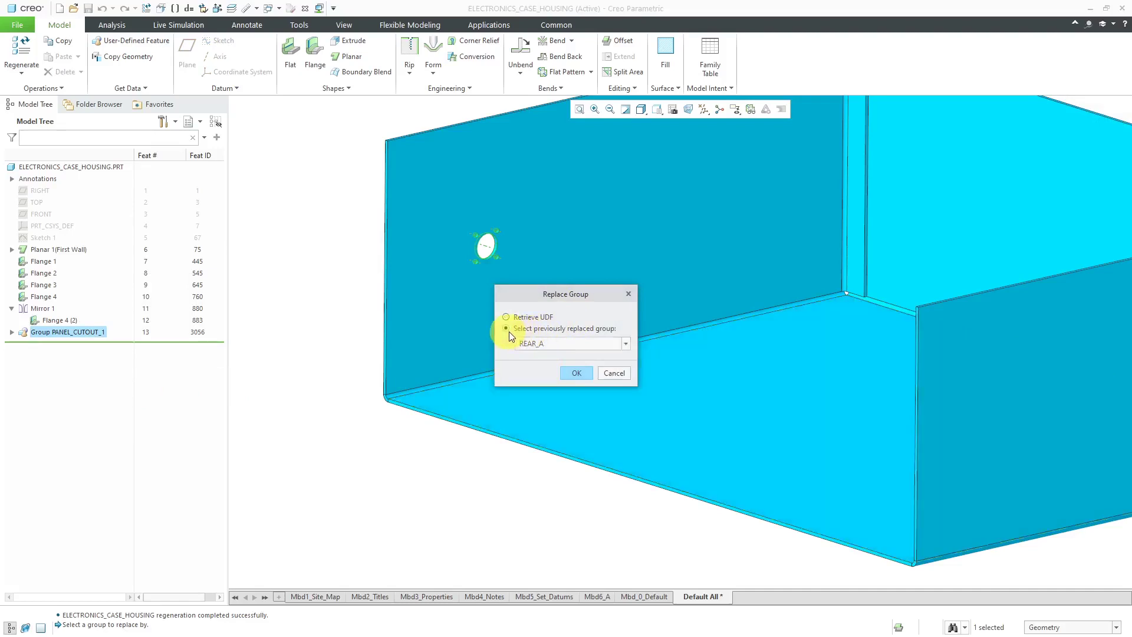
click(626, 343)
click(627, 345)
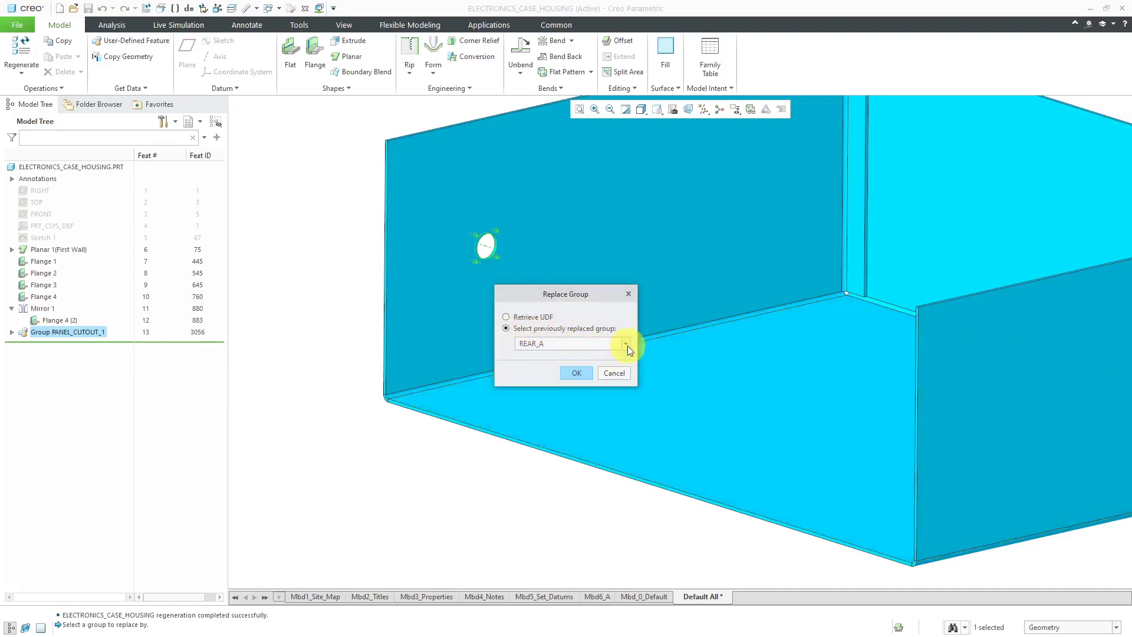
click(507, 318)
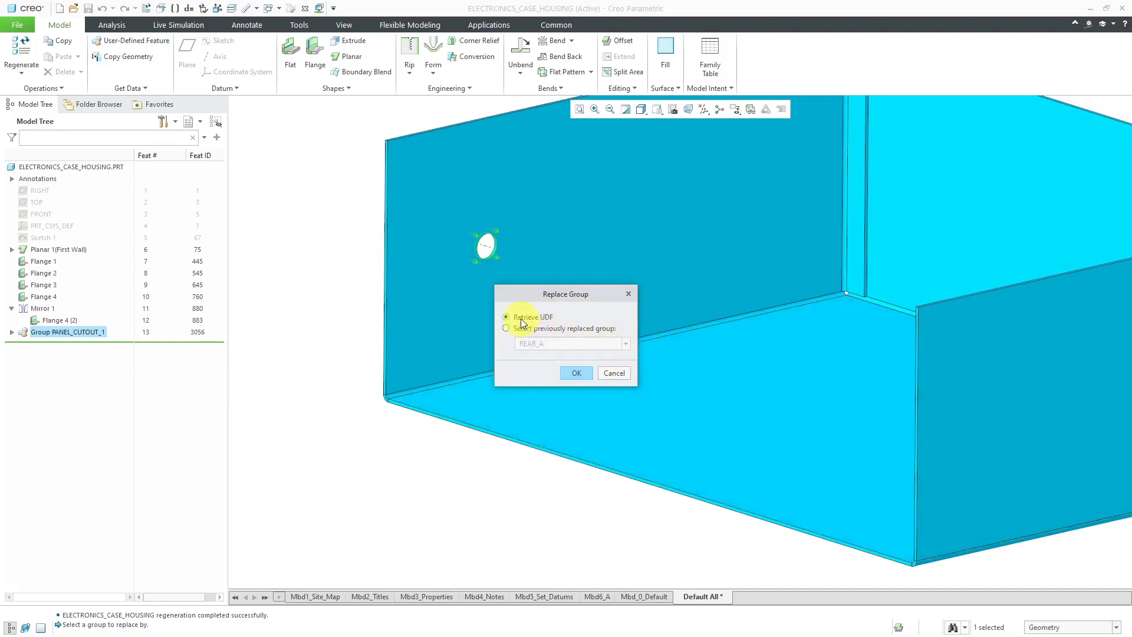
click(577, 373)
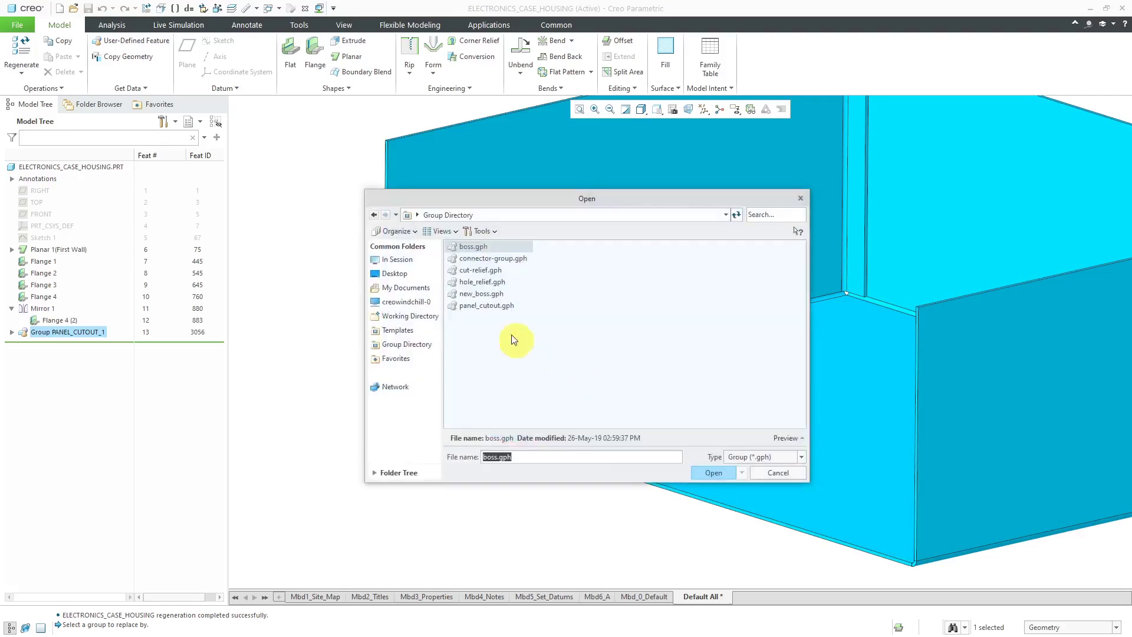
click(497, 306)
double_click(497, 306)
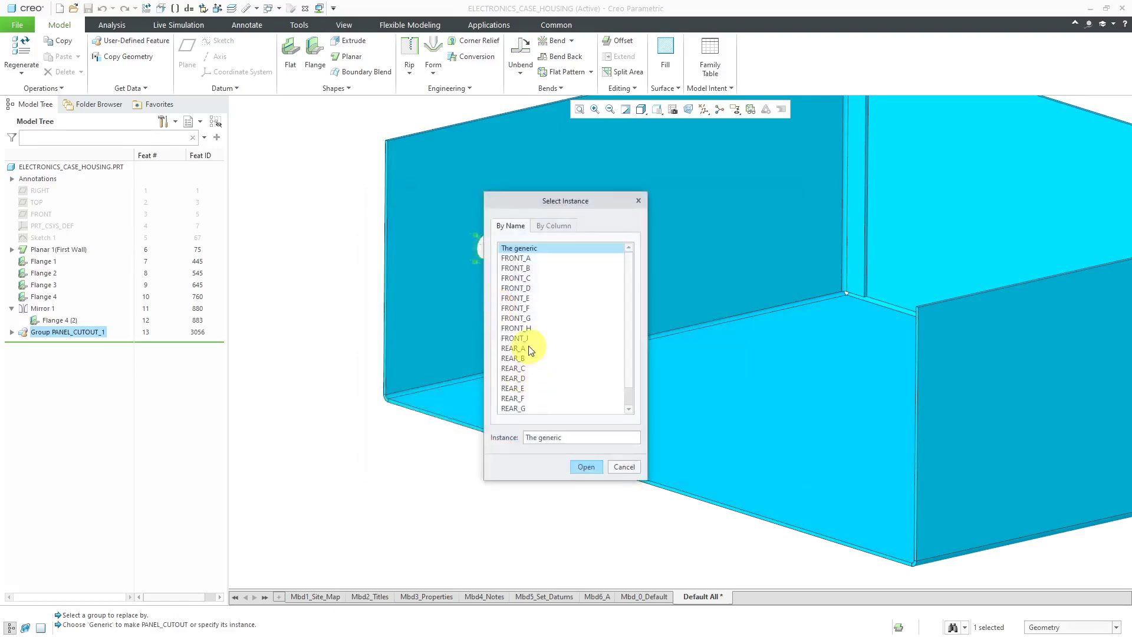
click(525, 368)
Place REAR_C, redefine the failed feature and replace the invalid offset reference with the wall's side face.
double_click(525, 368)
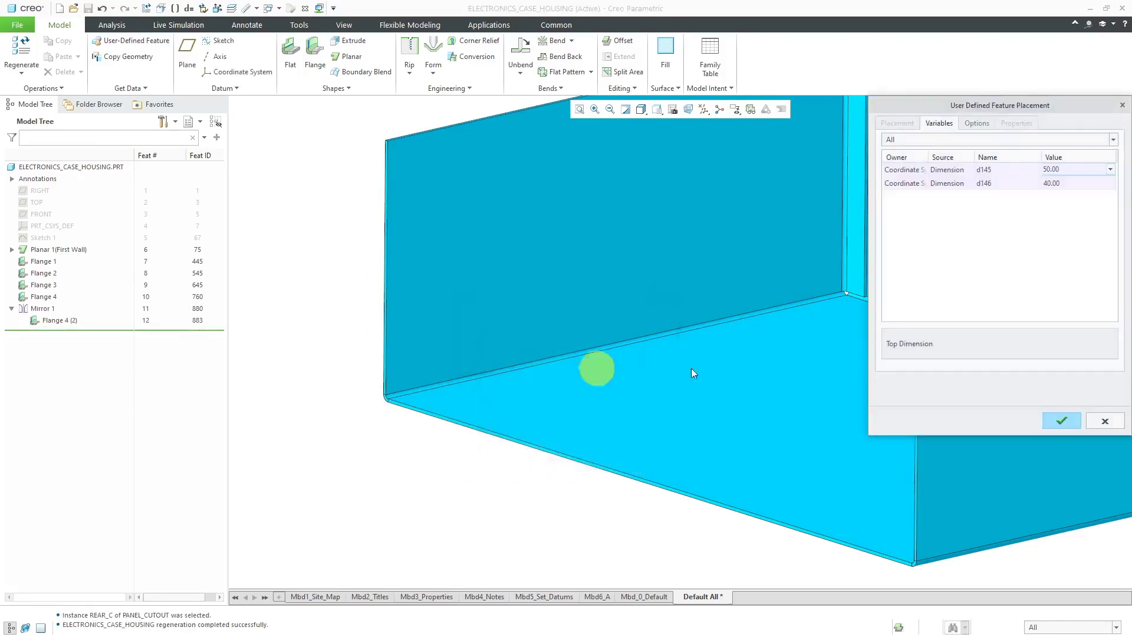
click(1061, 421)
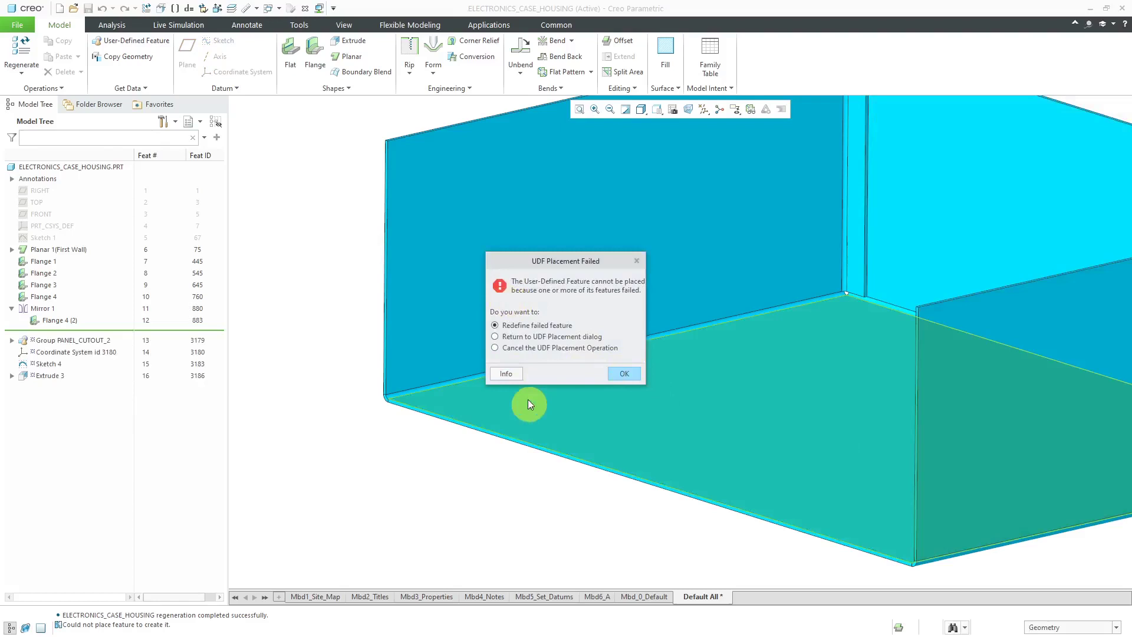
click(629, 374)
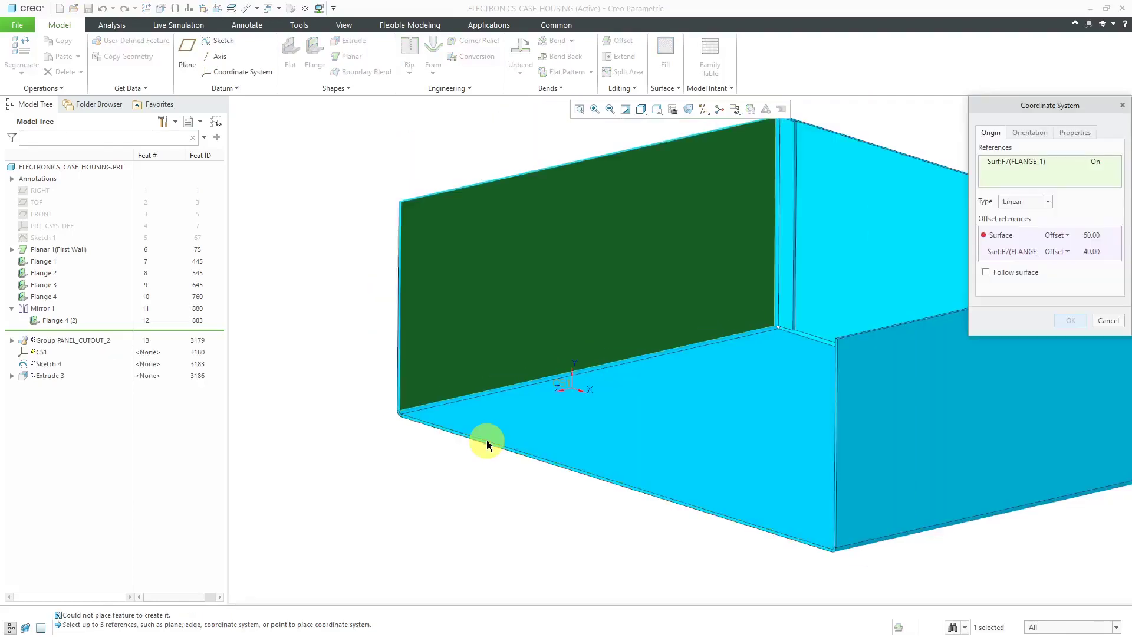
right_click(992, 239)
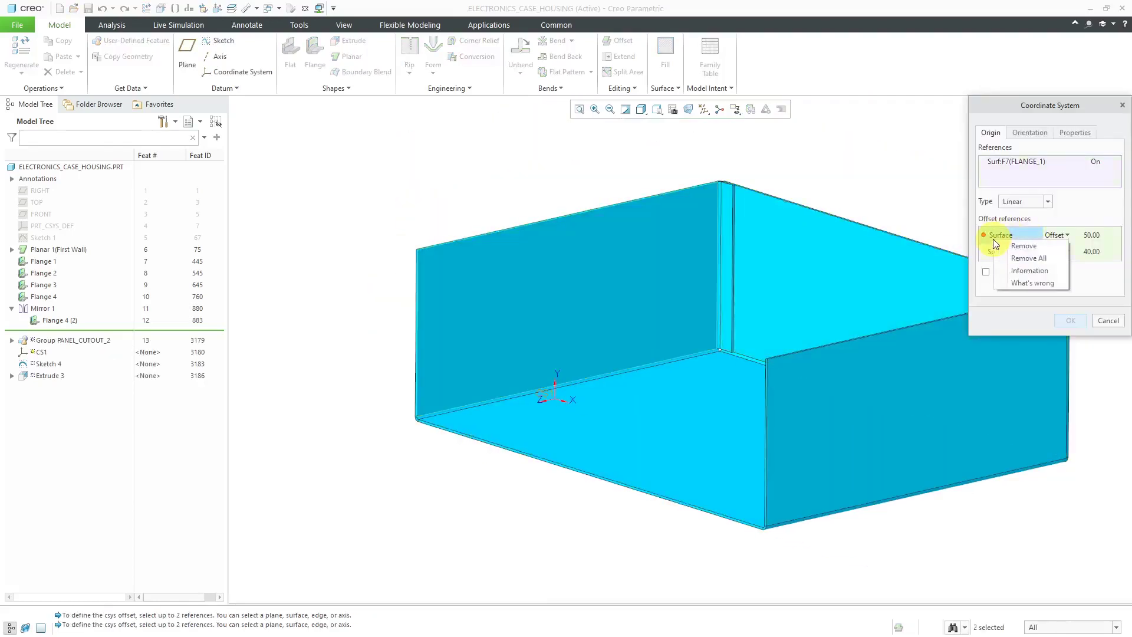
click(1030, 247)
scroll(419, 281, up, 10)
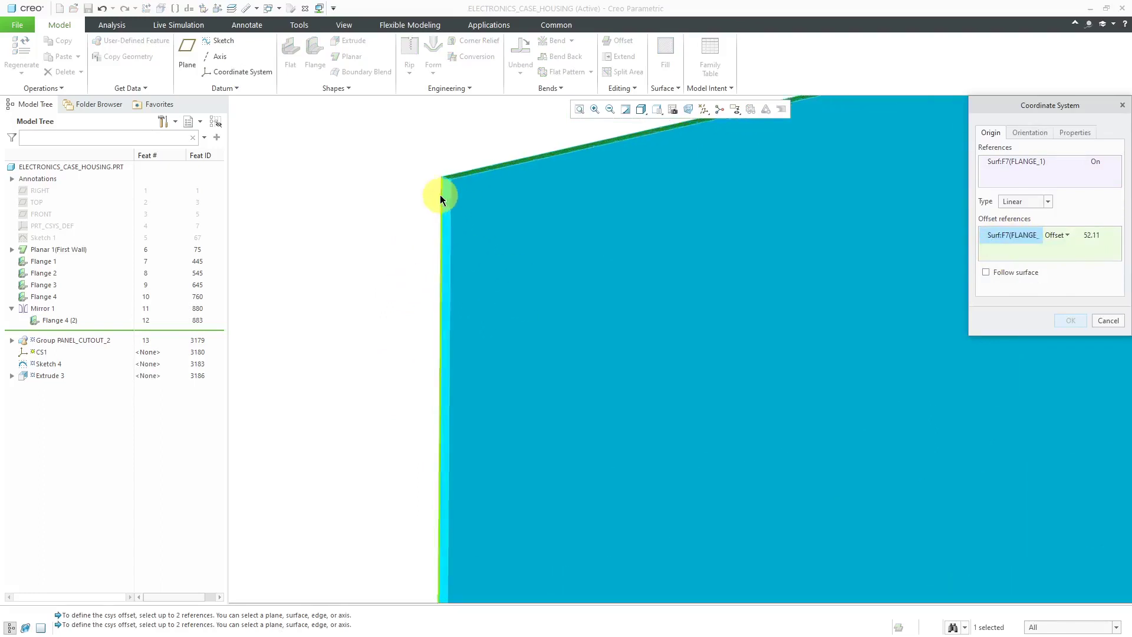
click(462, 225)
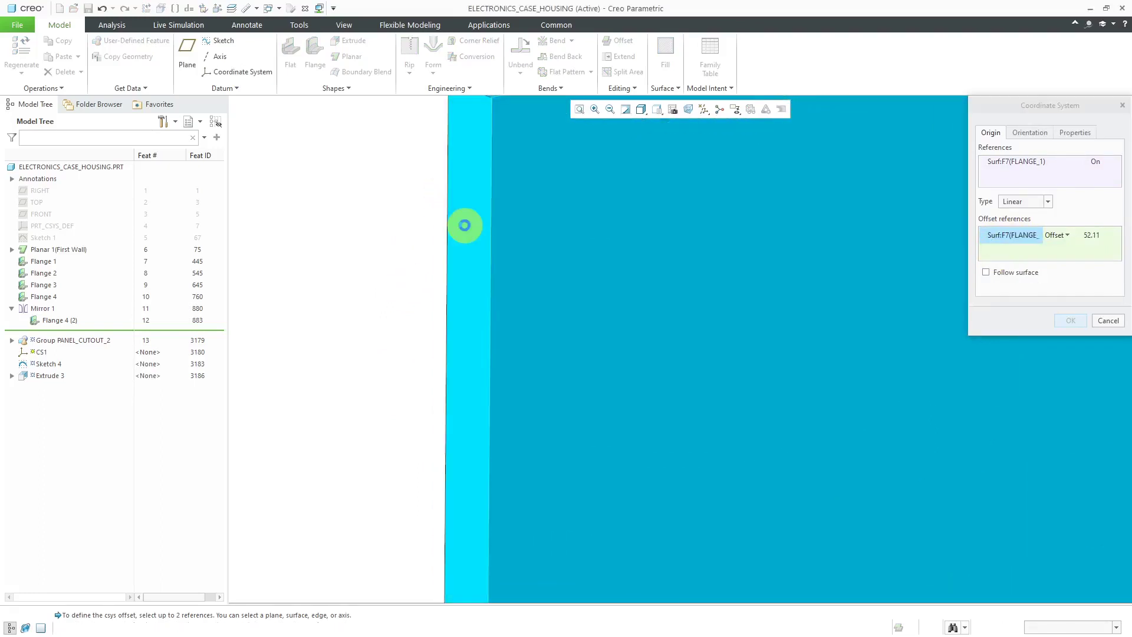
Set the side-face offset to 100 and the top-edge offset to -100.
scroll(413, 304, down, 5)
scroll(392, 305, down, 4)
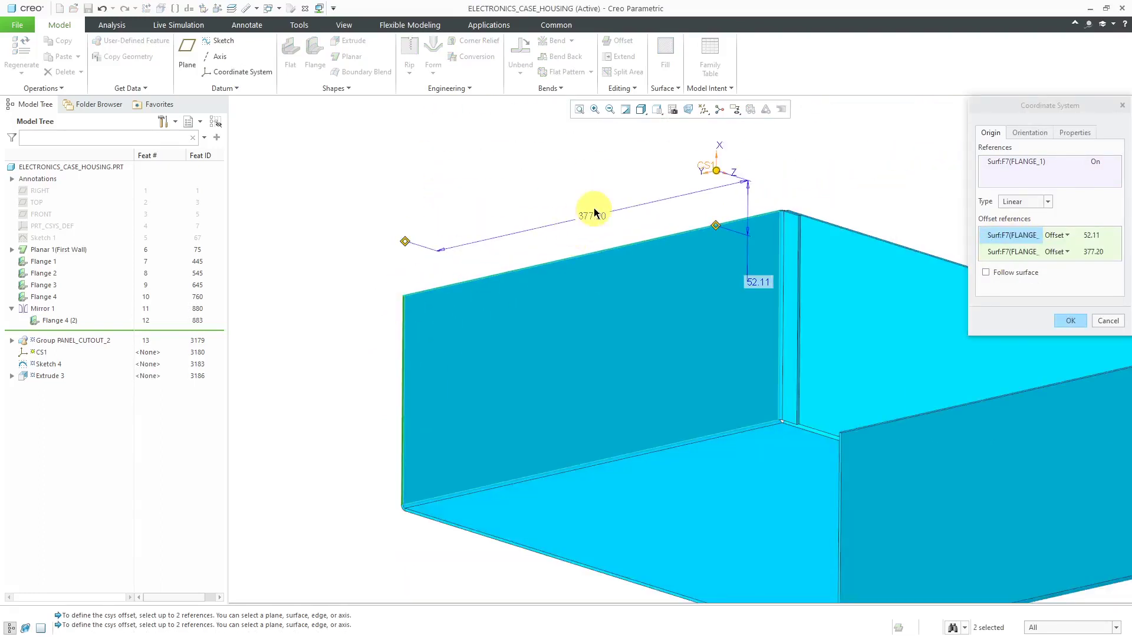
text(100)
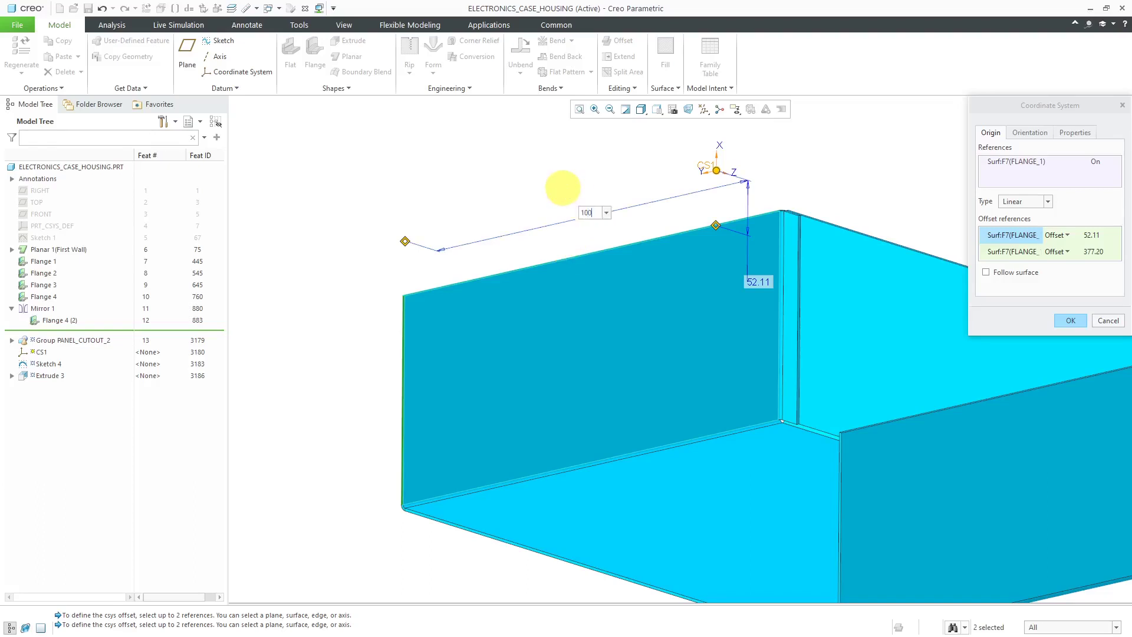
key(Return)
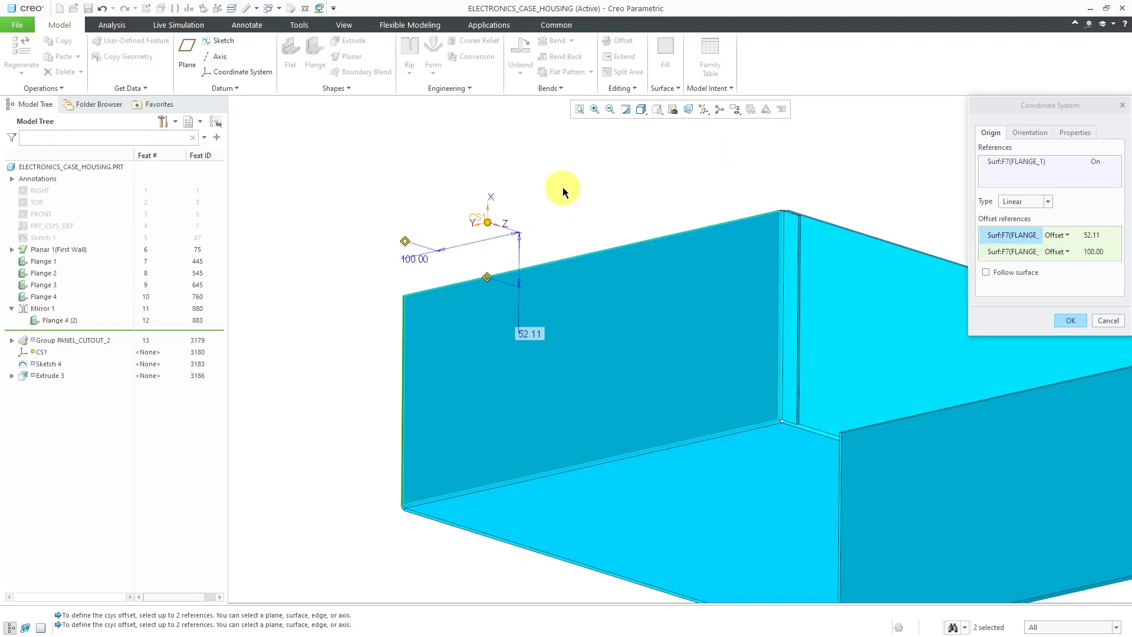
double_click(535, 334)
text(-100)
key(Return)
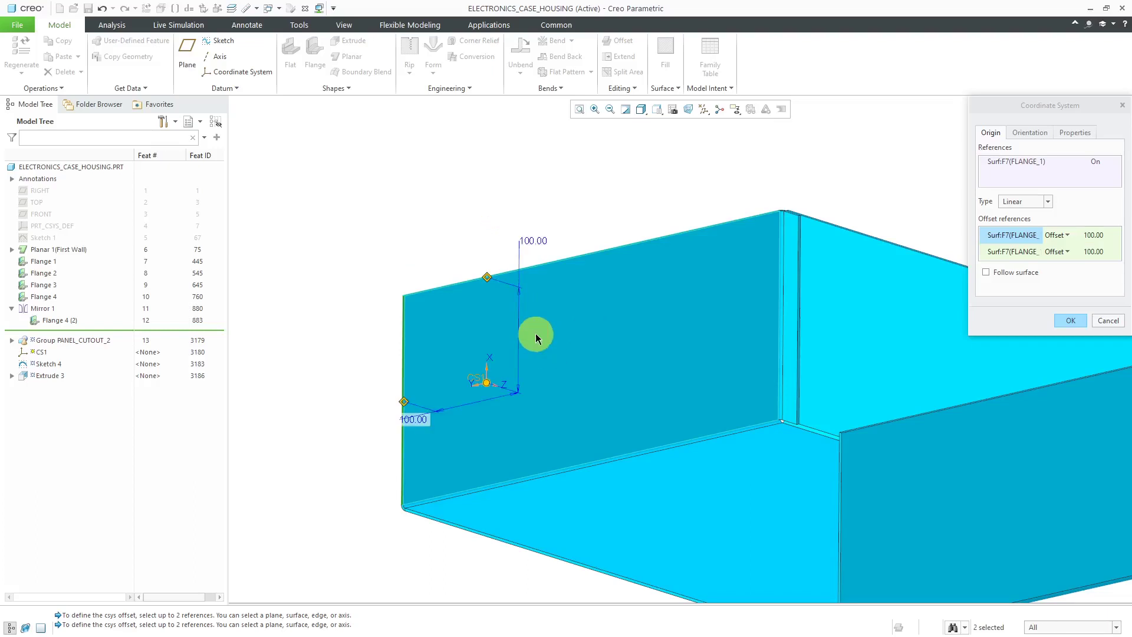
Confirm the coordinate system and preview to place PANEL_CUTOUT_2, then orbit to inspect the round hole.
click(1070, 320)
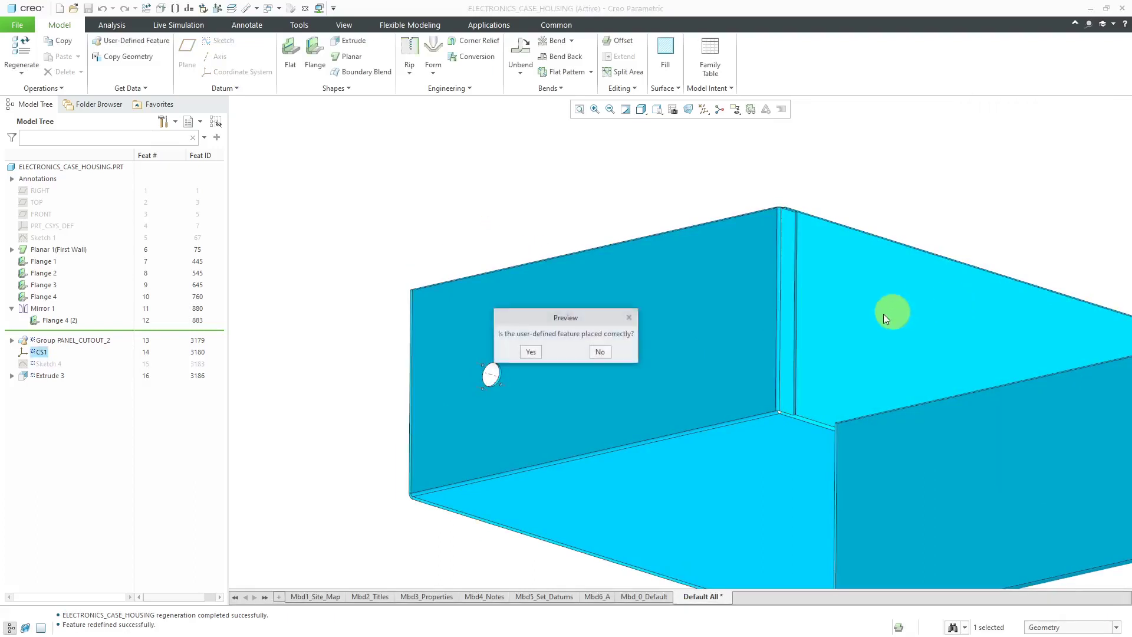
click(534, 352)
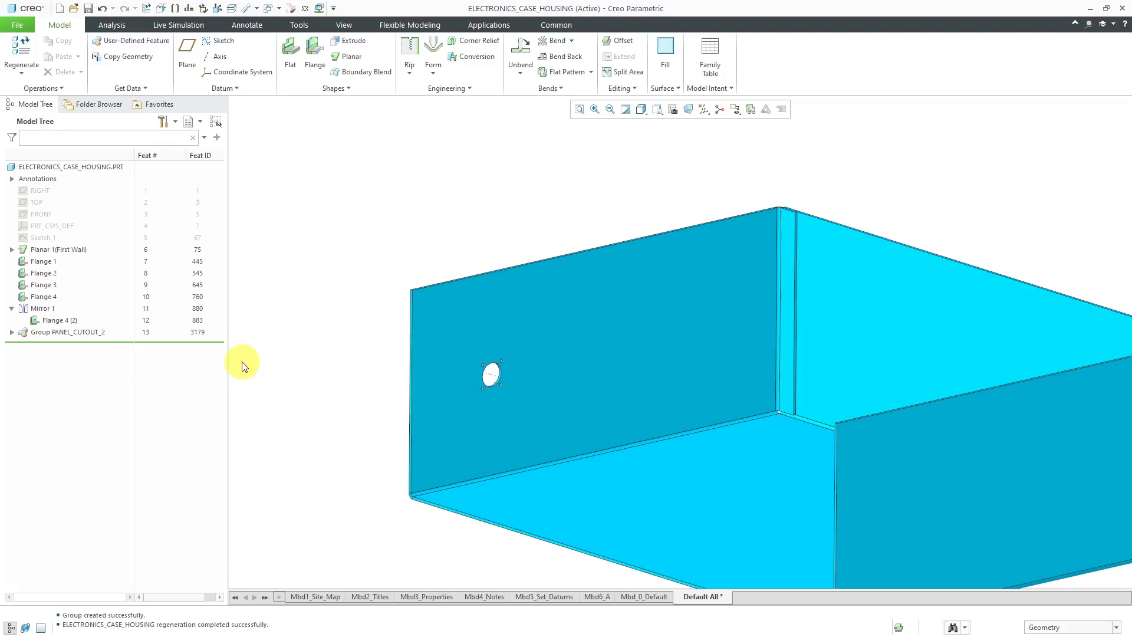
scroll(487, 451, down, 3)
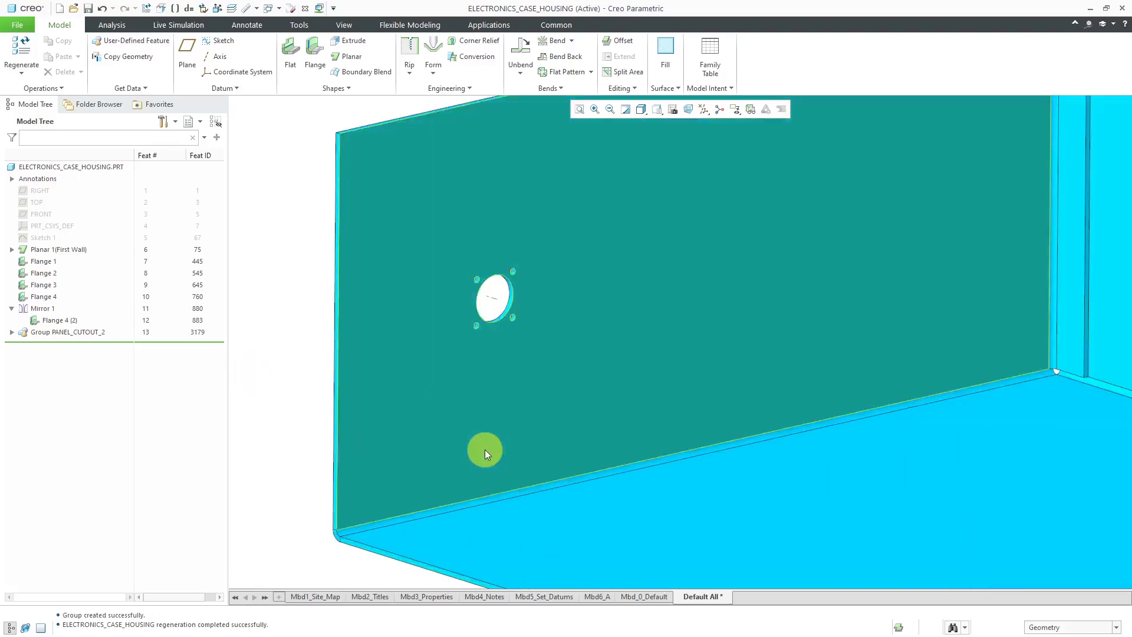
mouse_move(523, 425)
middle_down()
mouse_move(497, 450)
mouse_move(505, 412)
mouse_move(509, 428)
middle_up()
middle_drag(570, 377, 536, 409)
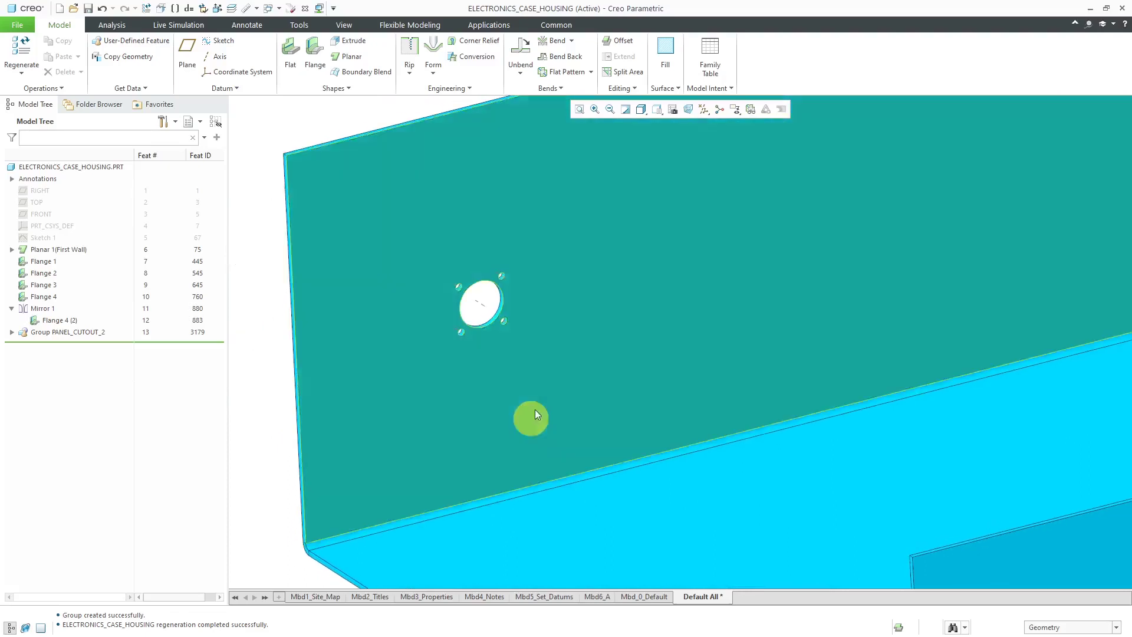
middle_drag(567, 374, 424, 283)
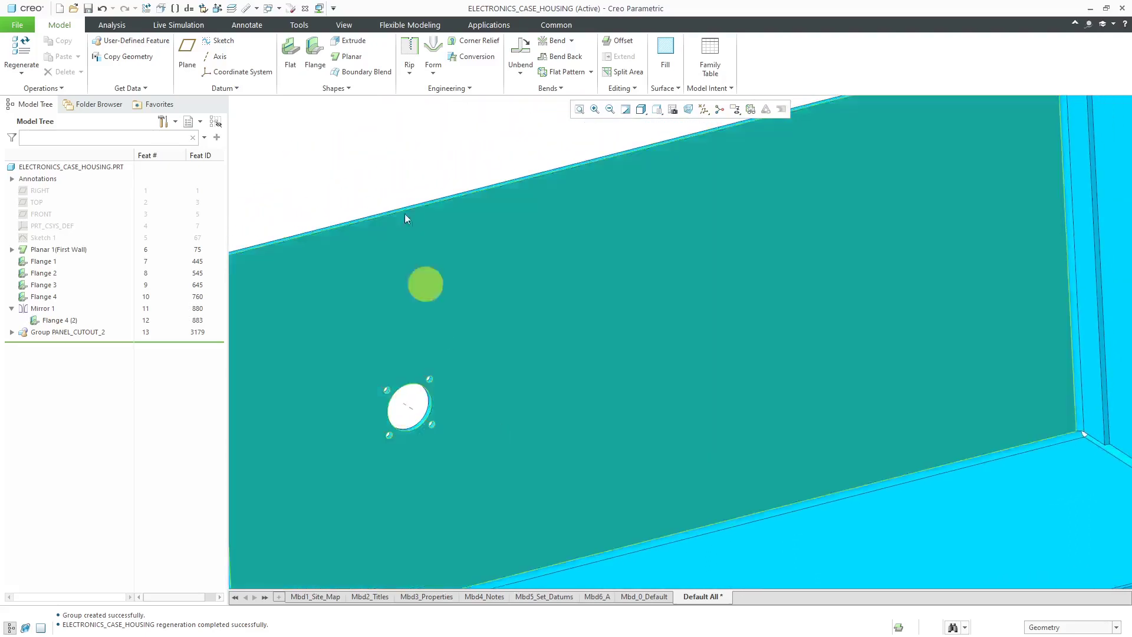
Open the part's Pro/PROGRAM listing for editing via Edit Design.
click(722, 88)
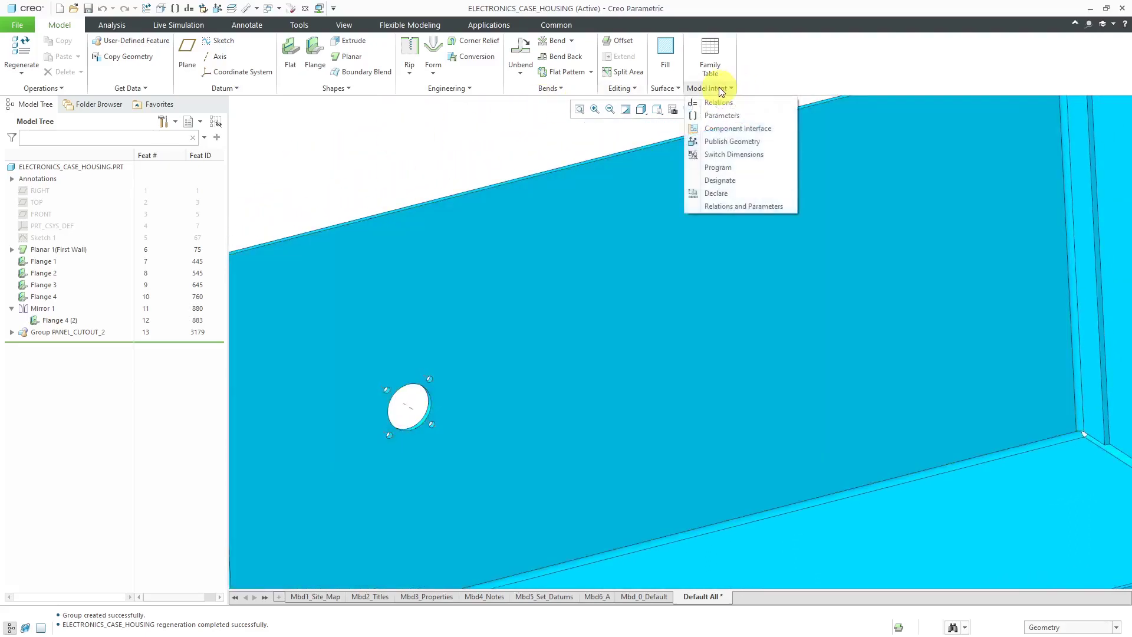
click(742, 169)
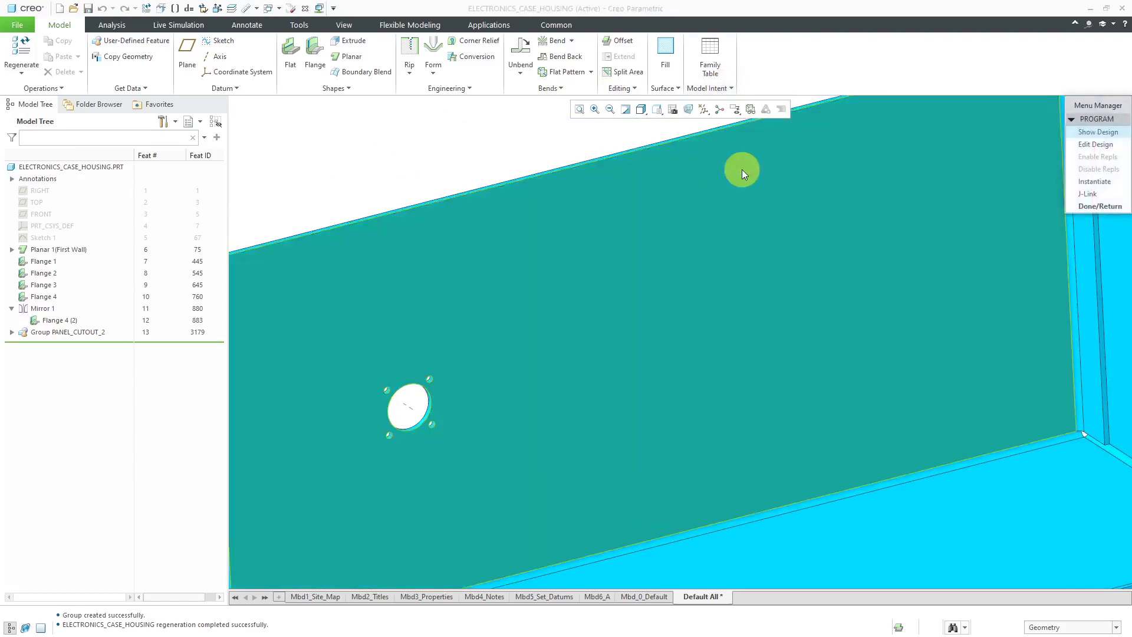
click(1086, 143)
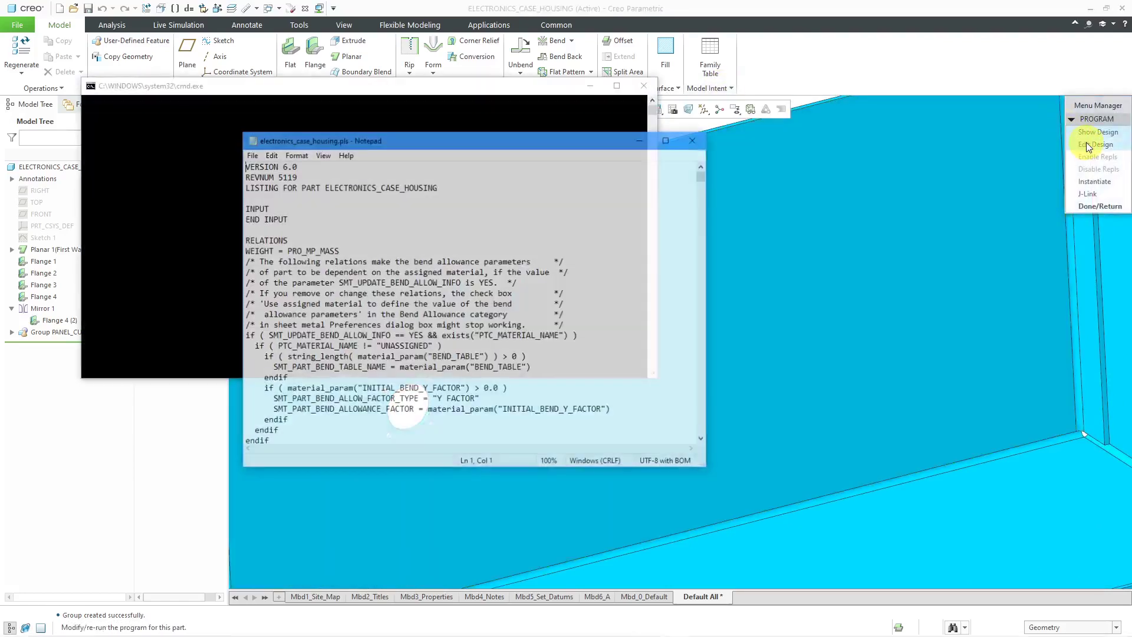
drag(551, 142, 822, 111)
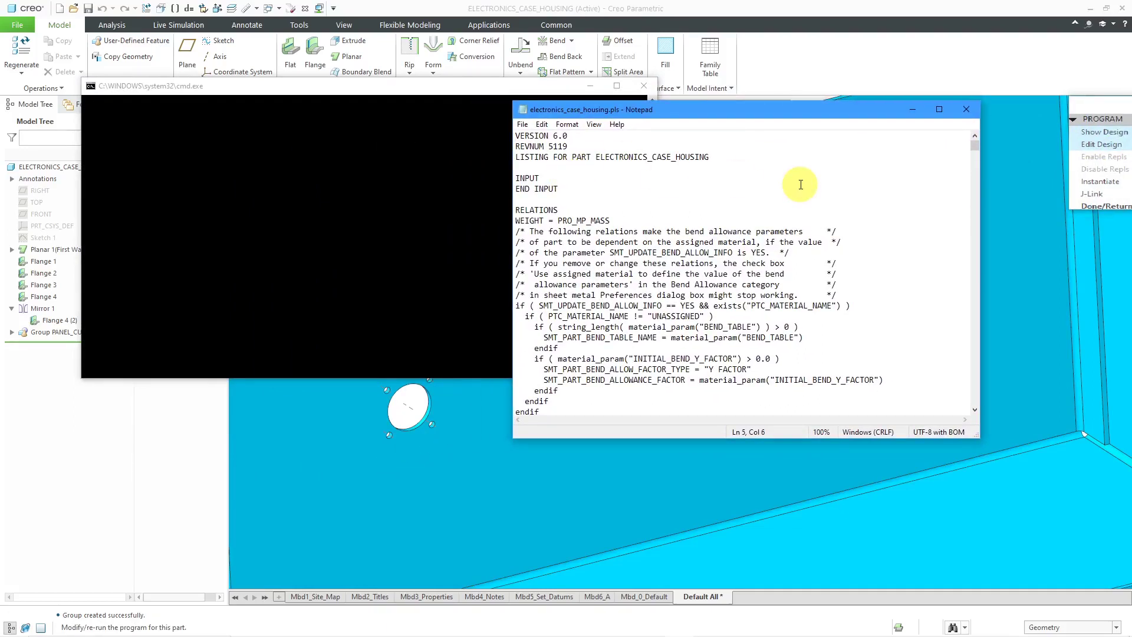
Under INPUT, declare CUTOUT STRING with the prompt "ENTER THE SIZE OF THE CUTOUT A / B / C".
key(Return)
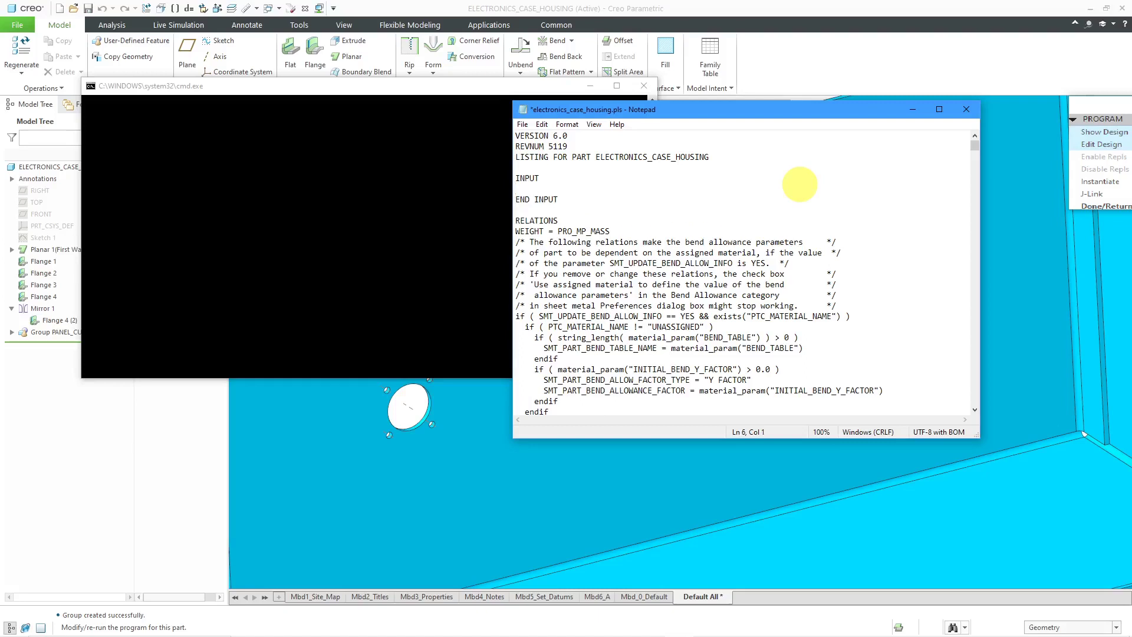
text(CUTOUT STRING)
key(Return)
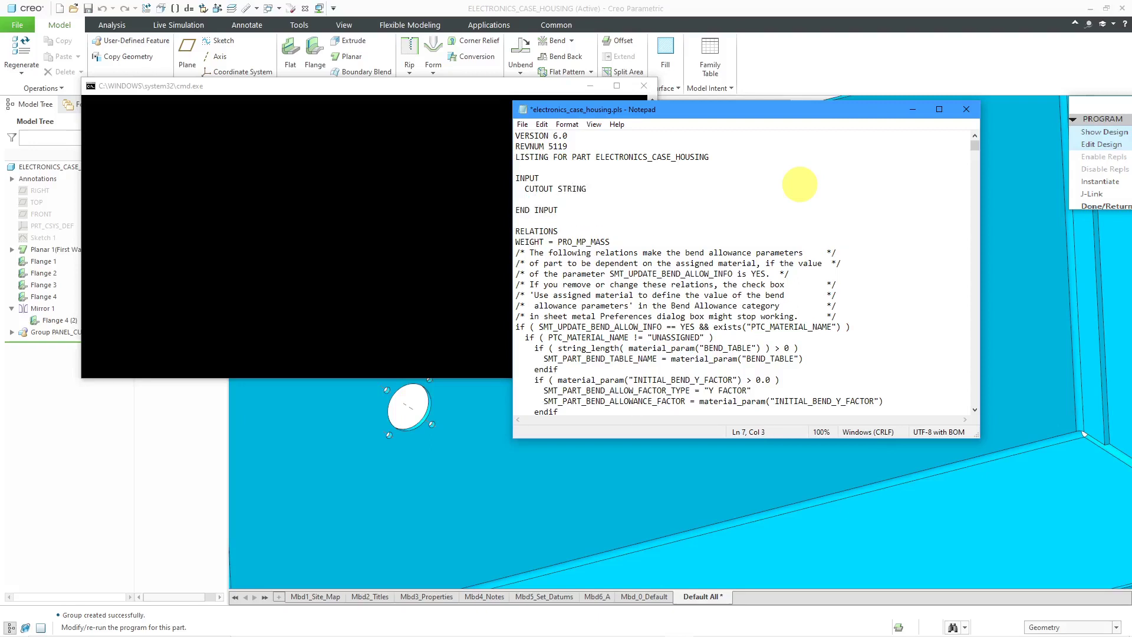
text("ENTER THE SIZE OF THE CUTOUT A / B)
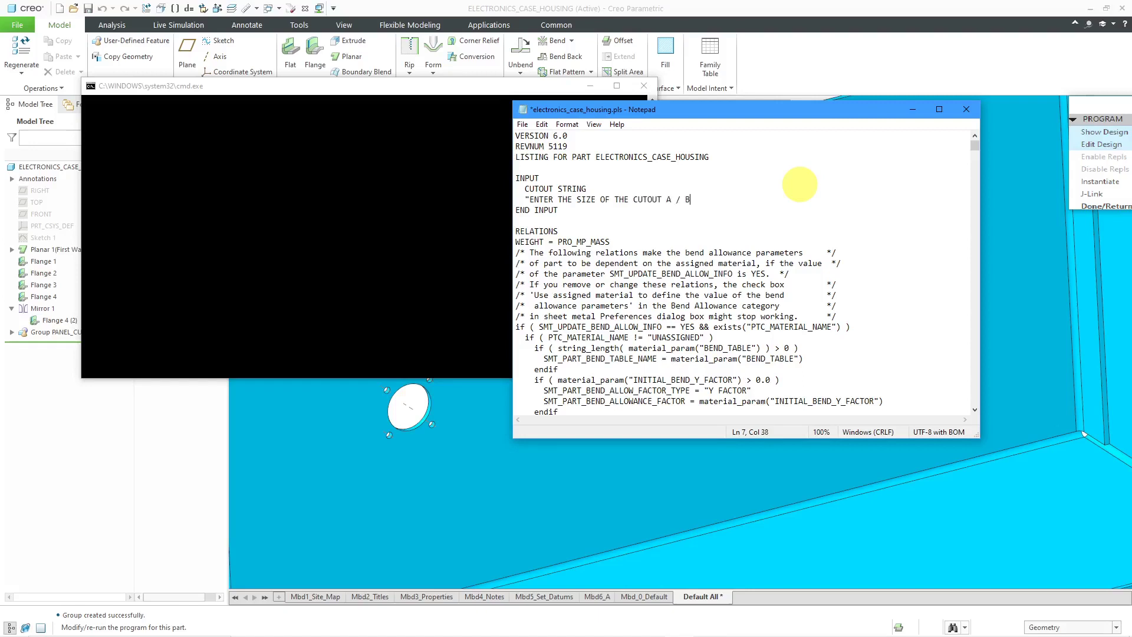
text( / C)
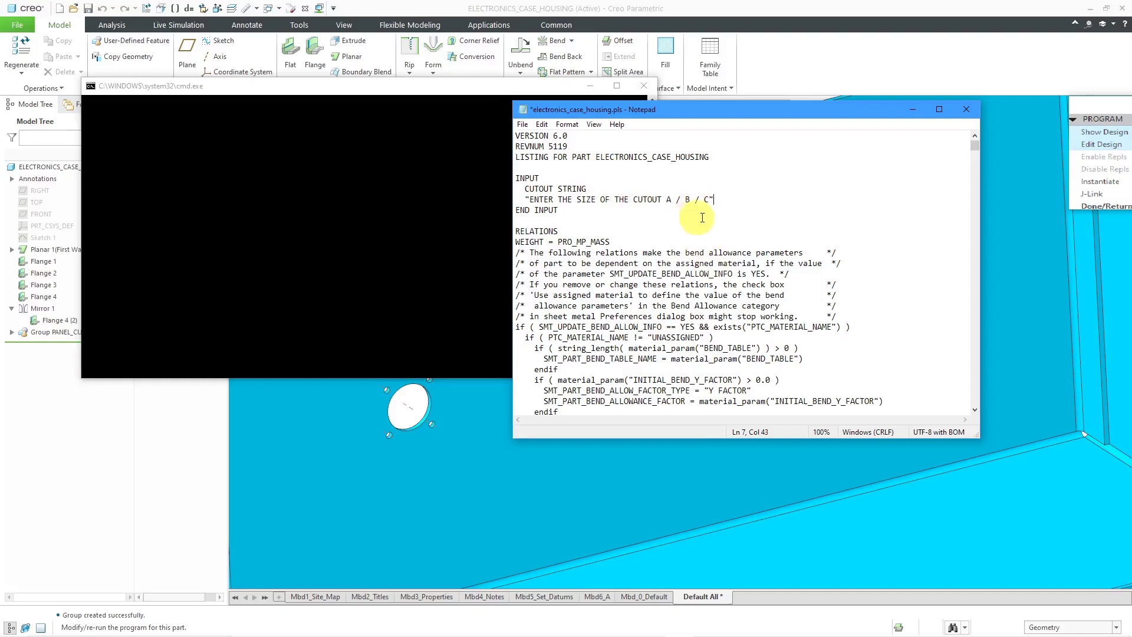
Check the PANEL_CUTOUT_2 group entry, enlarge the Notepad window, and return to END RELATIONS.
drag(975, 147, 962, 356)
scroll(858, 332, down, 1)
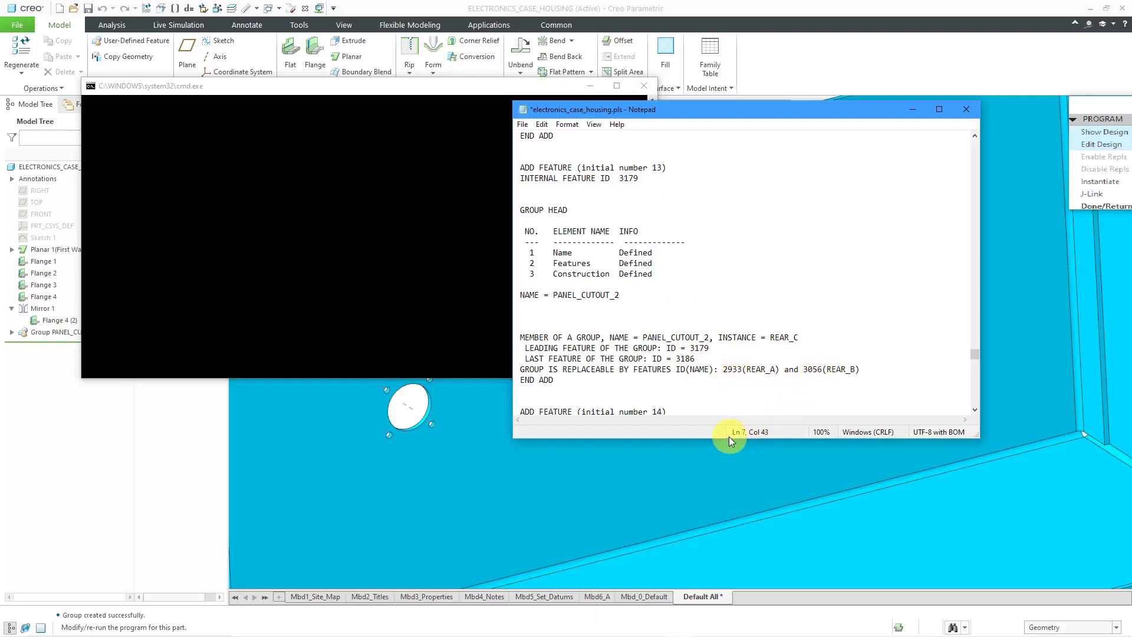
drag(729, 438, 722, 589)
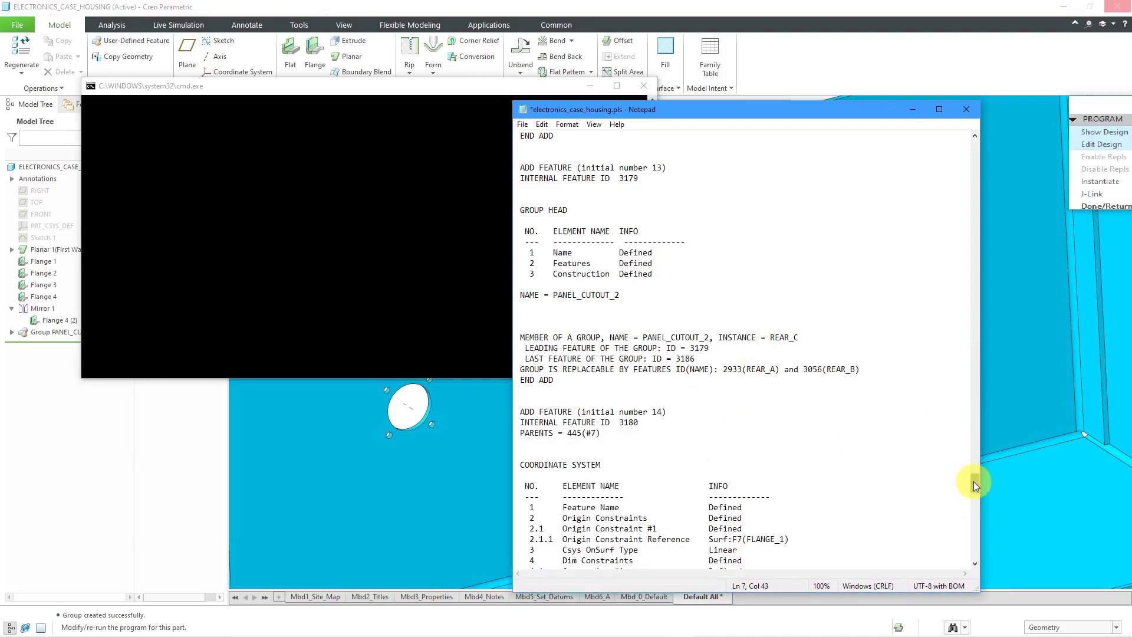
drag(975, 481, 947, 160)
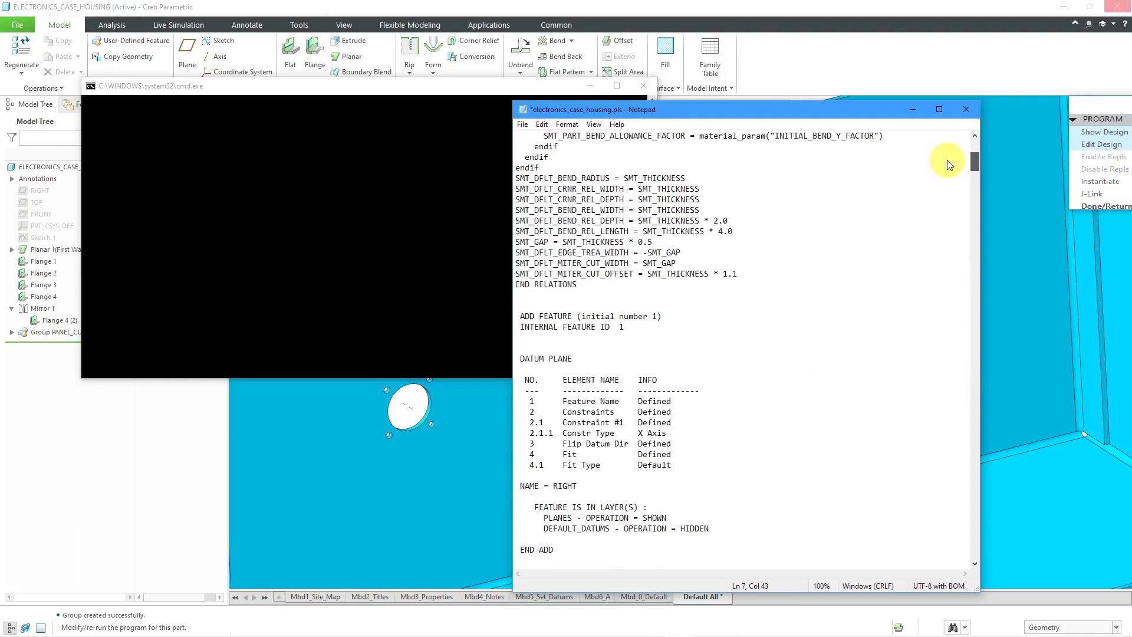
scroll(829, 268, up, 3)
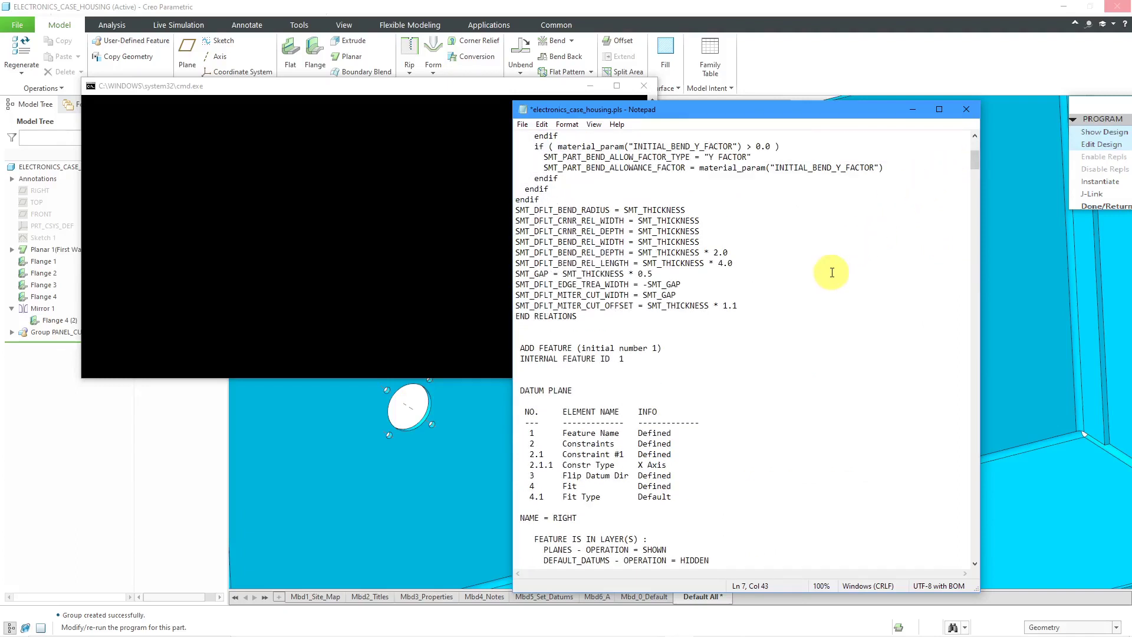
scroll(829, 272, up, 1)
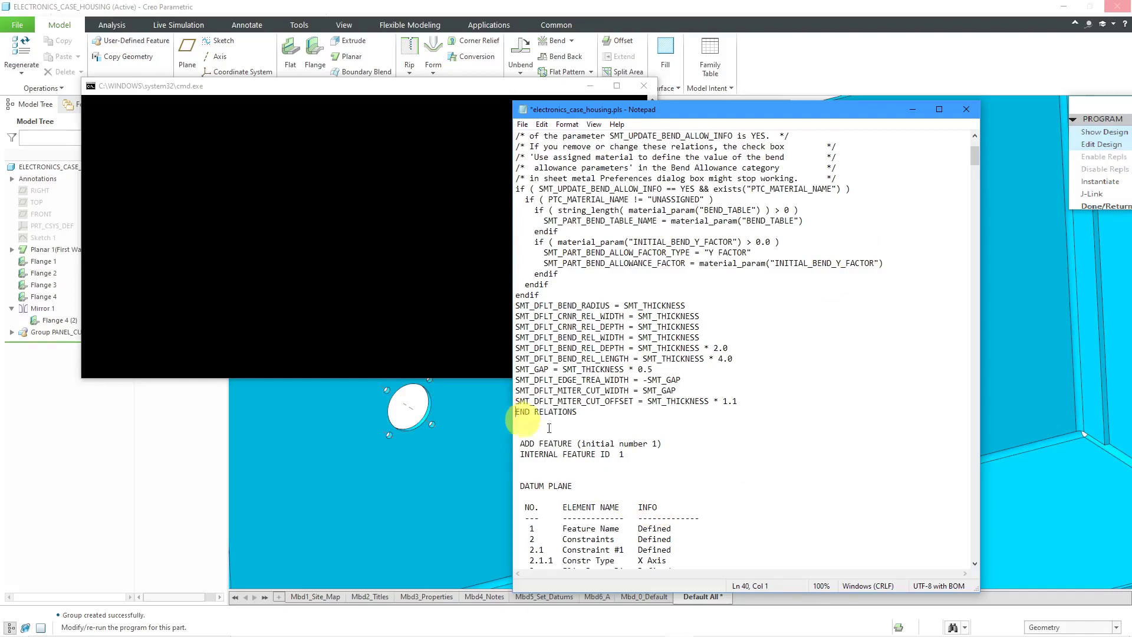
Insert IF CUTOUT == "A" with REAR = "2933" just above END RELATIONS.
click(763, 465)
key(Return)
key(Return)
key(Return)
key(Return)
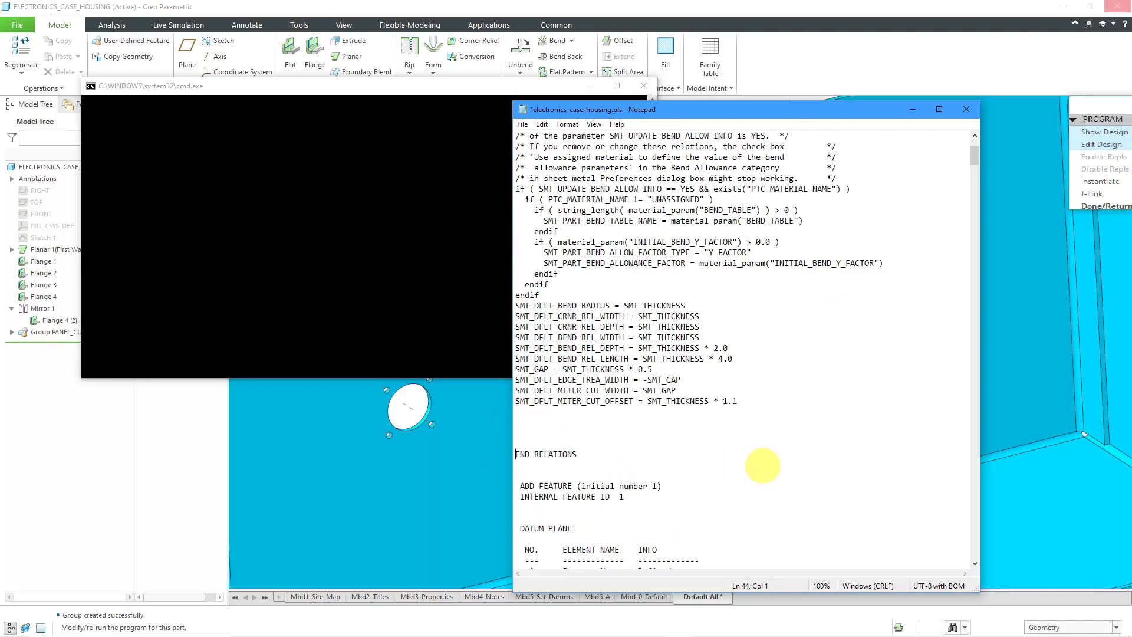
key(Up)
key(Up)
key(Up)
text(IF CUTOUT == "A")
key(Return)
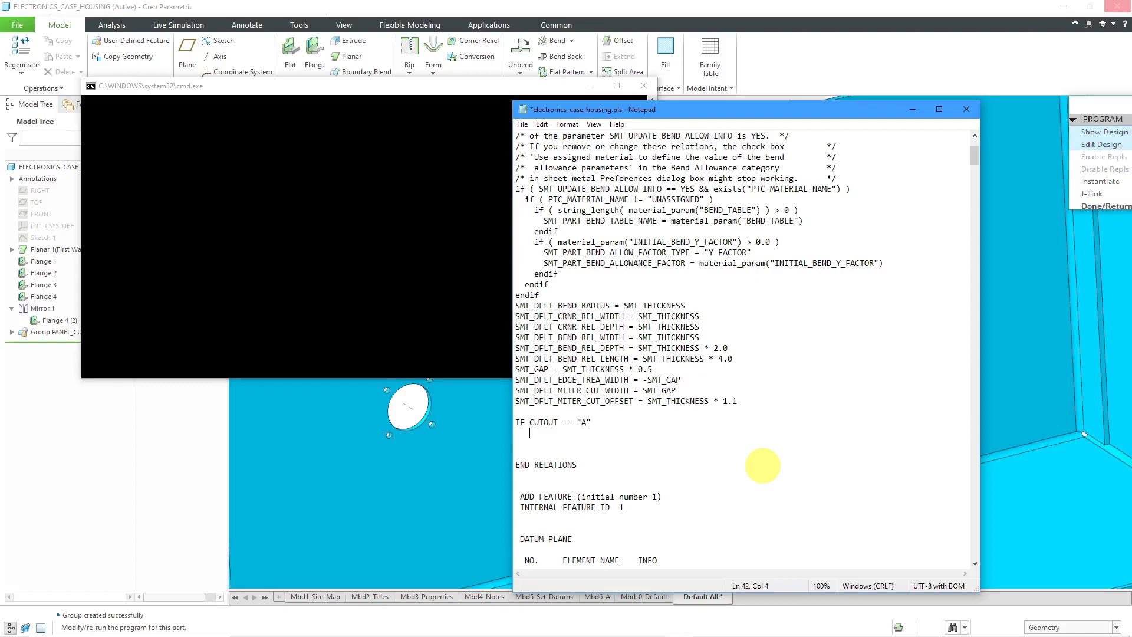
text(REAR = "2933")
key(Return)
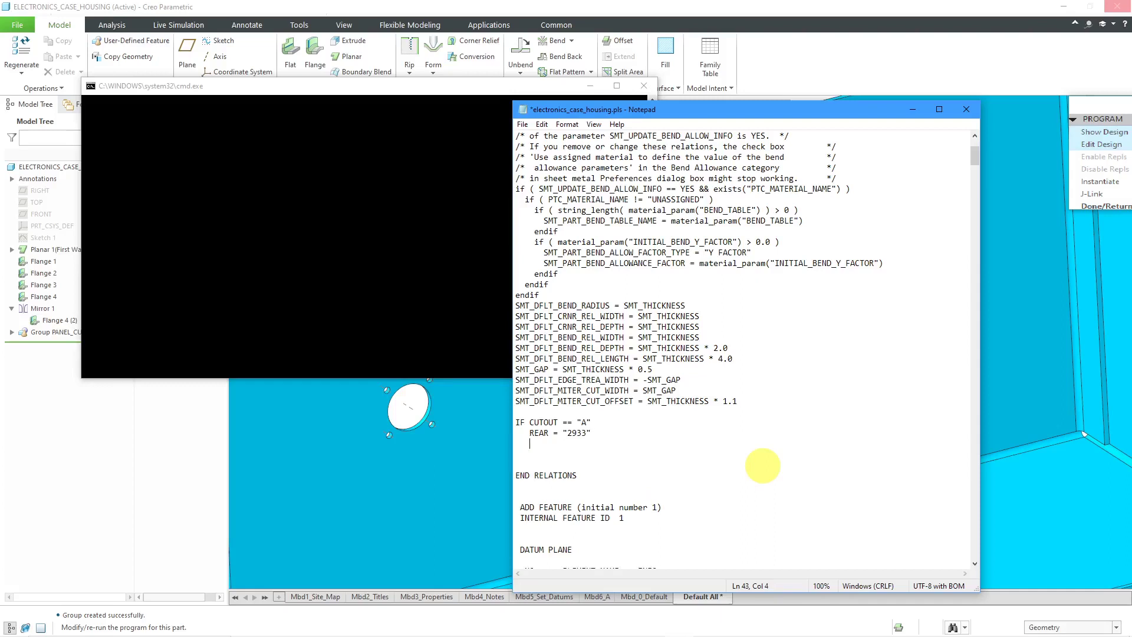
Add an ELSE branch with IF CUTOUT == "B" setting REAR = "3056".
text(ELSE)
key(Return)
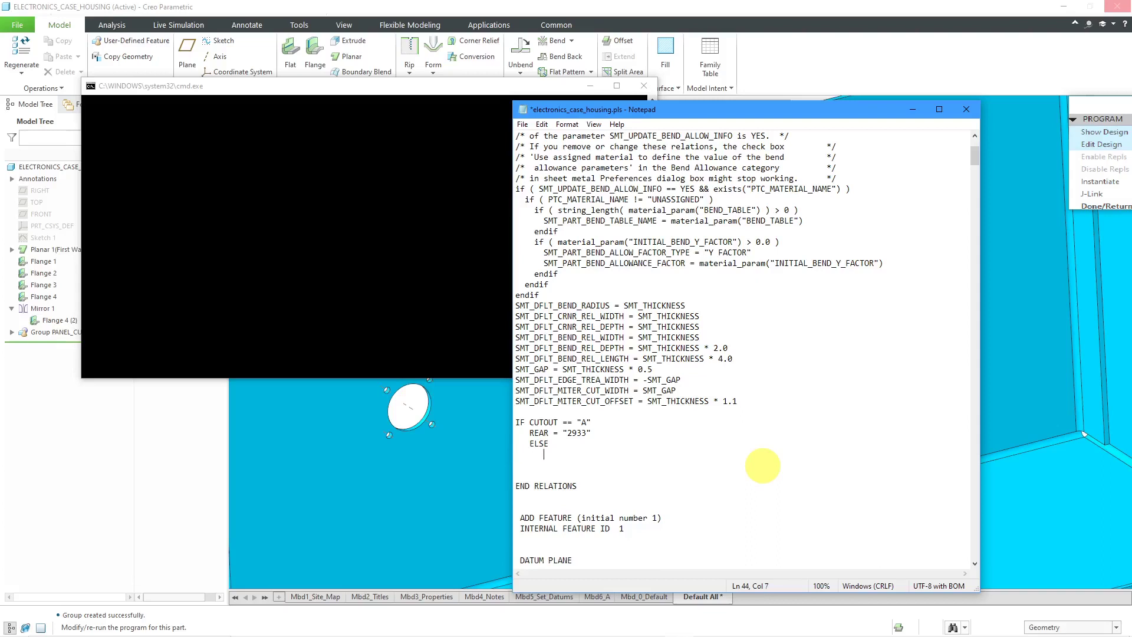
text(IF CUTOUT == "B")
key(Return)
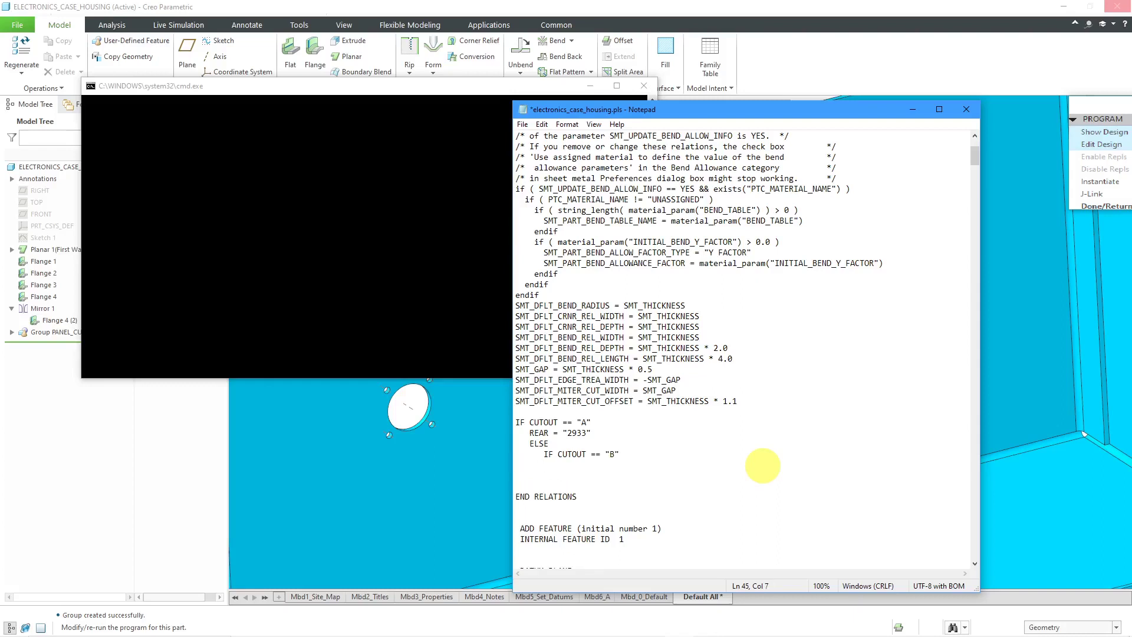
text(REAR = "3056")
key(Return)
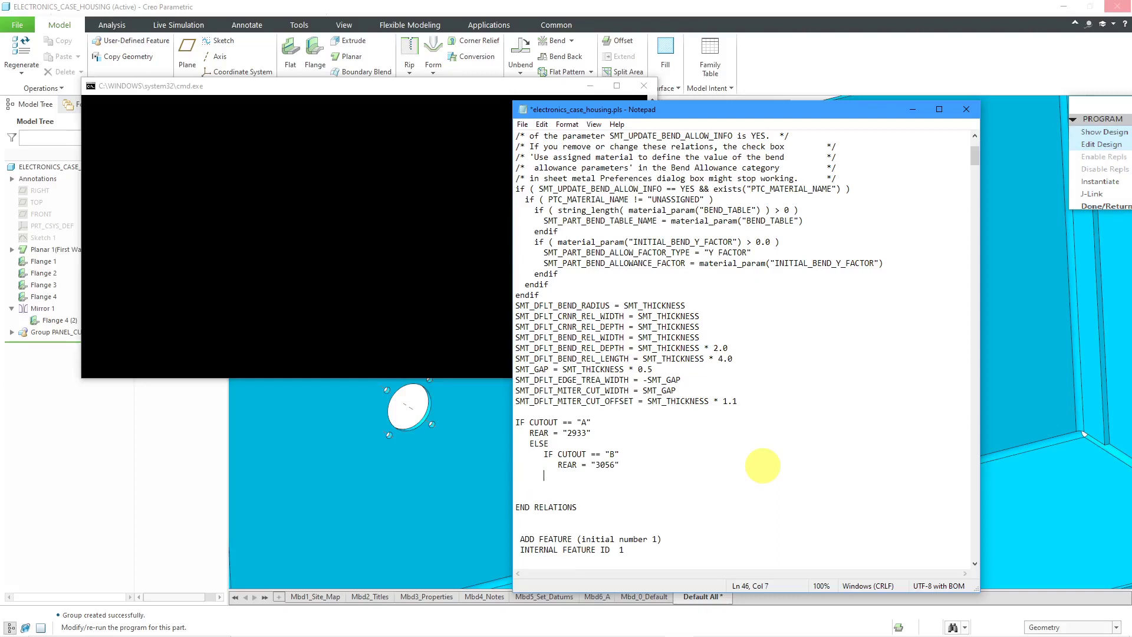
Add a final ELSE setting REAR = "3179", close both IFs with ENDIF, and remove the extra blank line.
text(ELSE)
key(Return)
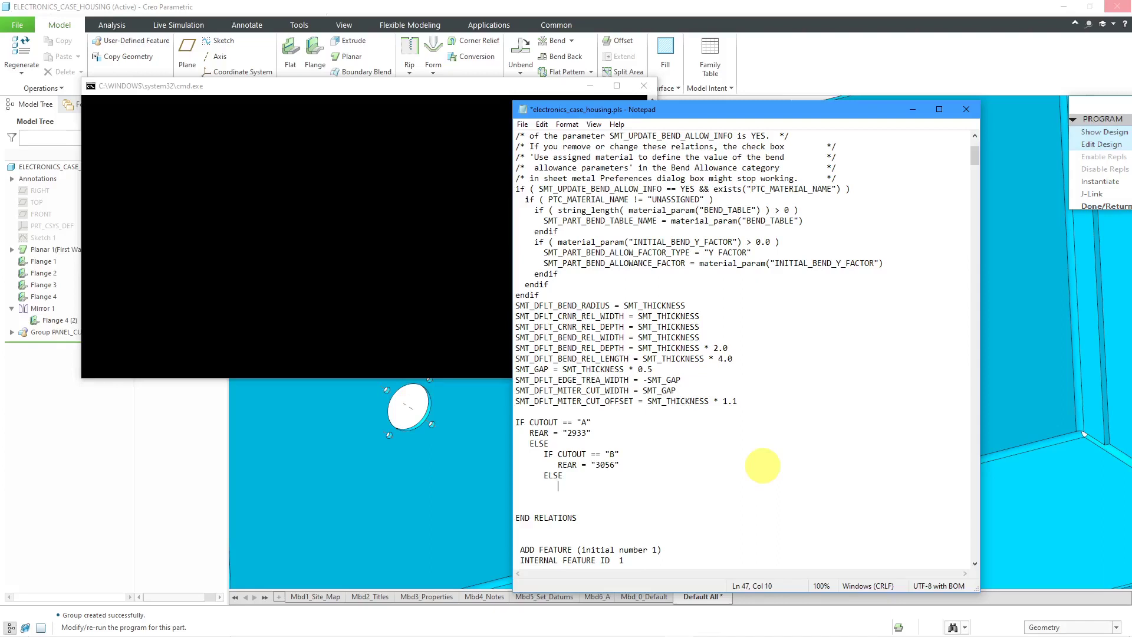
text(REAR =)
text(3179)
key(Return)
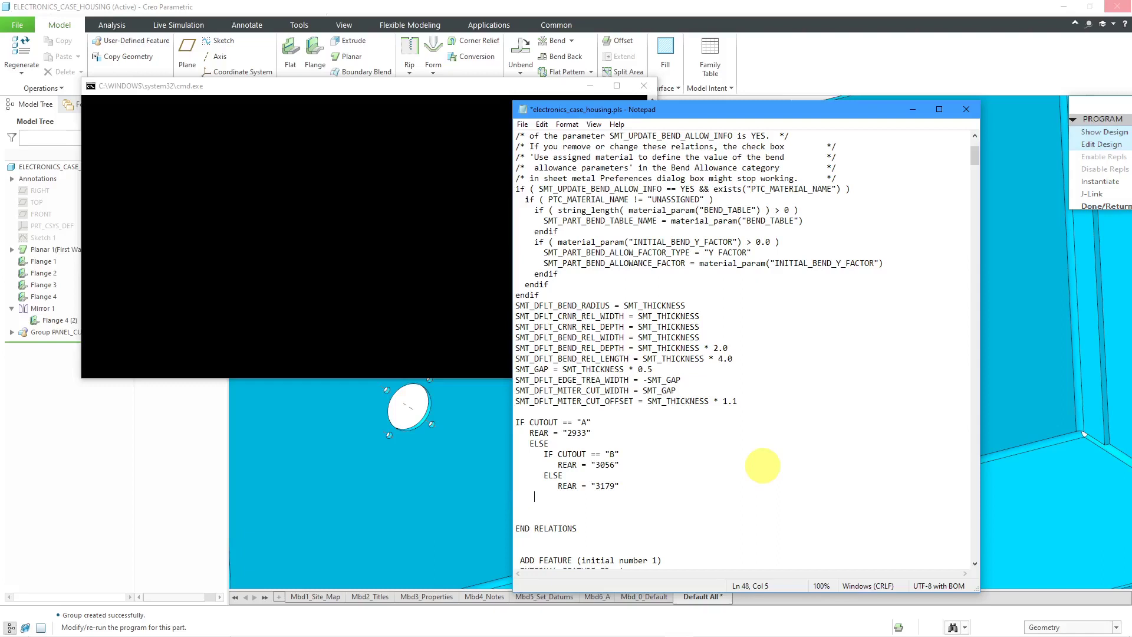
text(ENDIF)
key(Return)
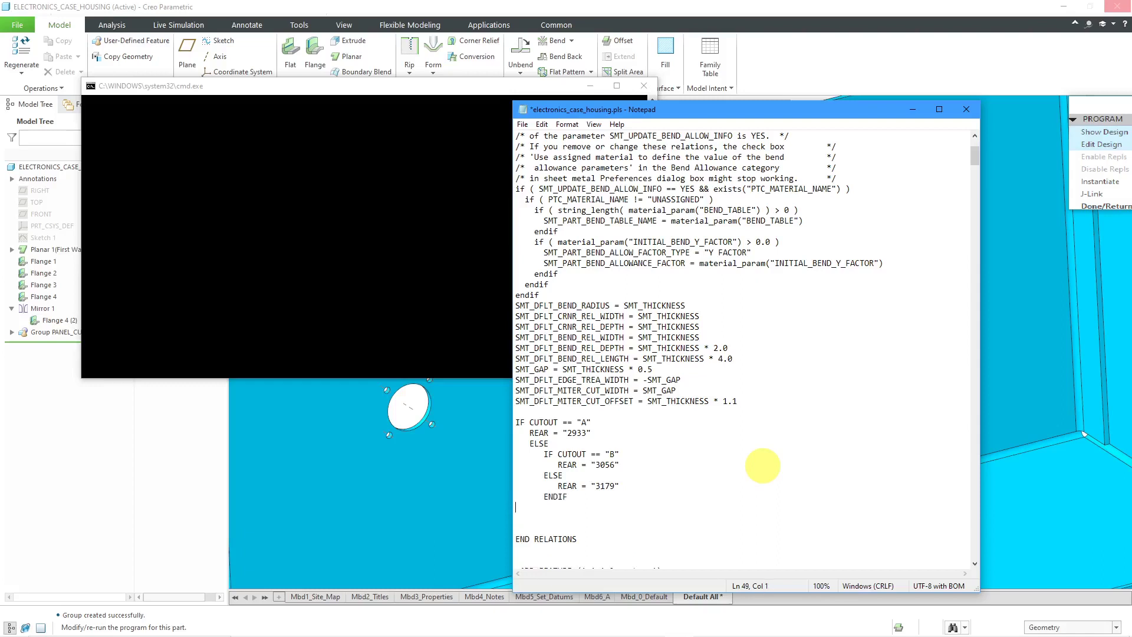
text(ENDIF)
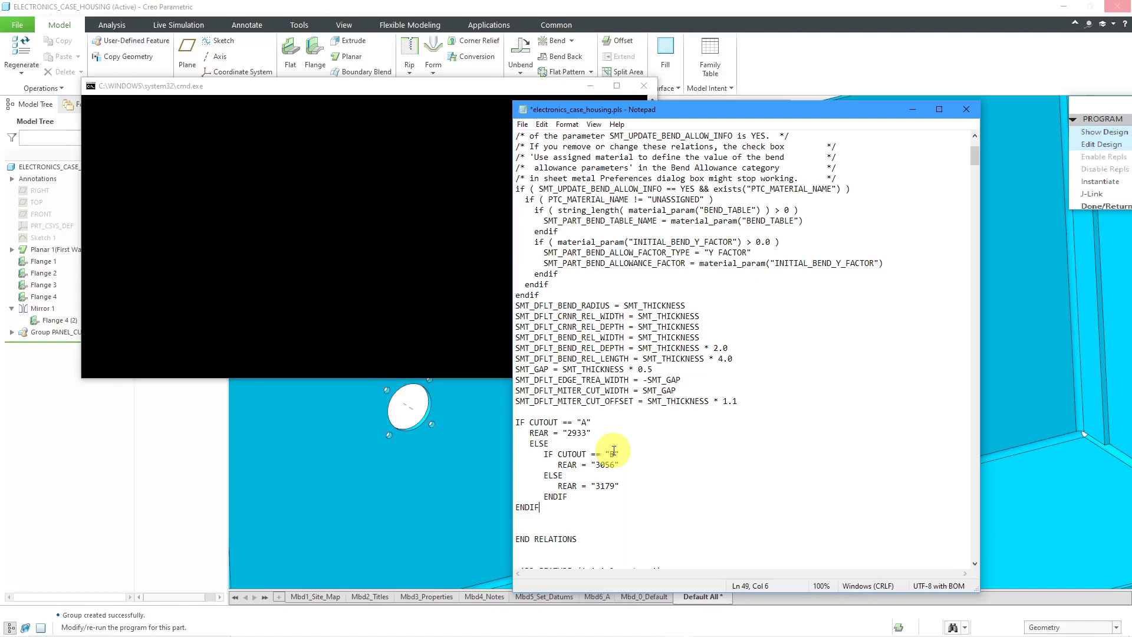
key(Delete)
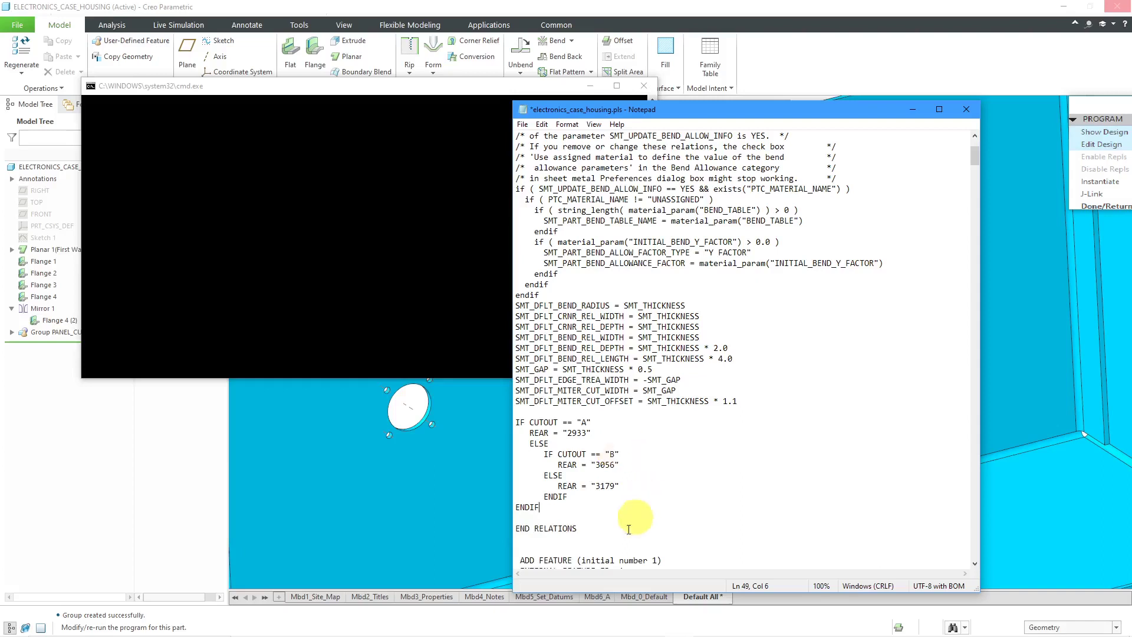
Insert a CHOOSE ( REAR ) line directly below END RELATIONS.
click(583, 538)
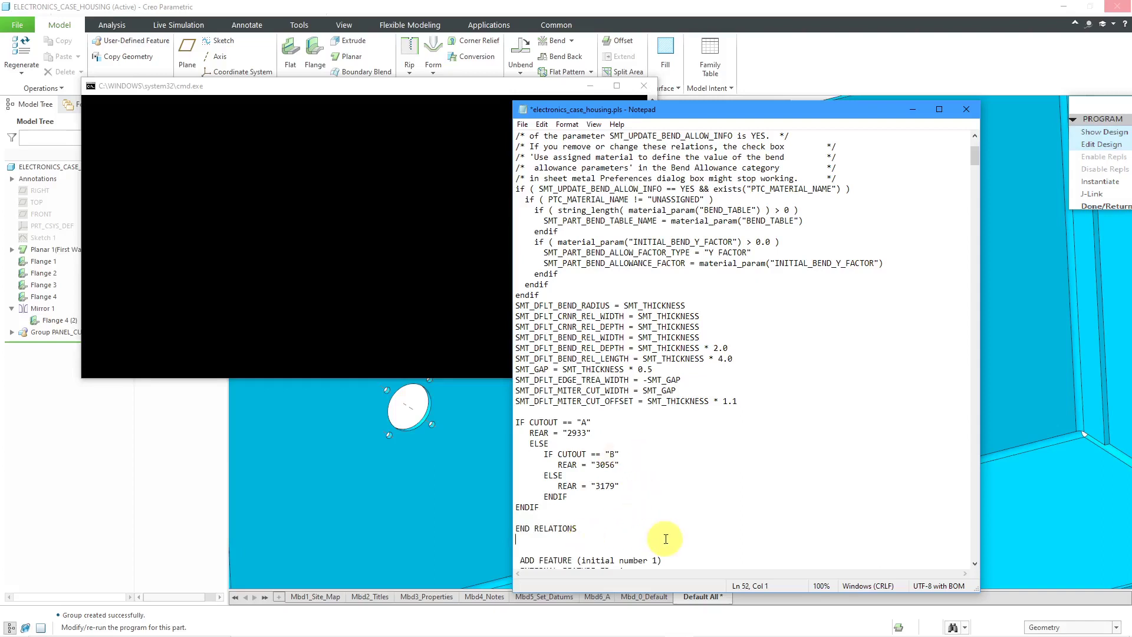
key(Return)
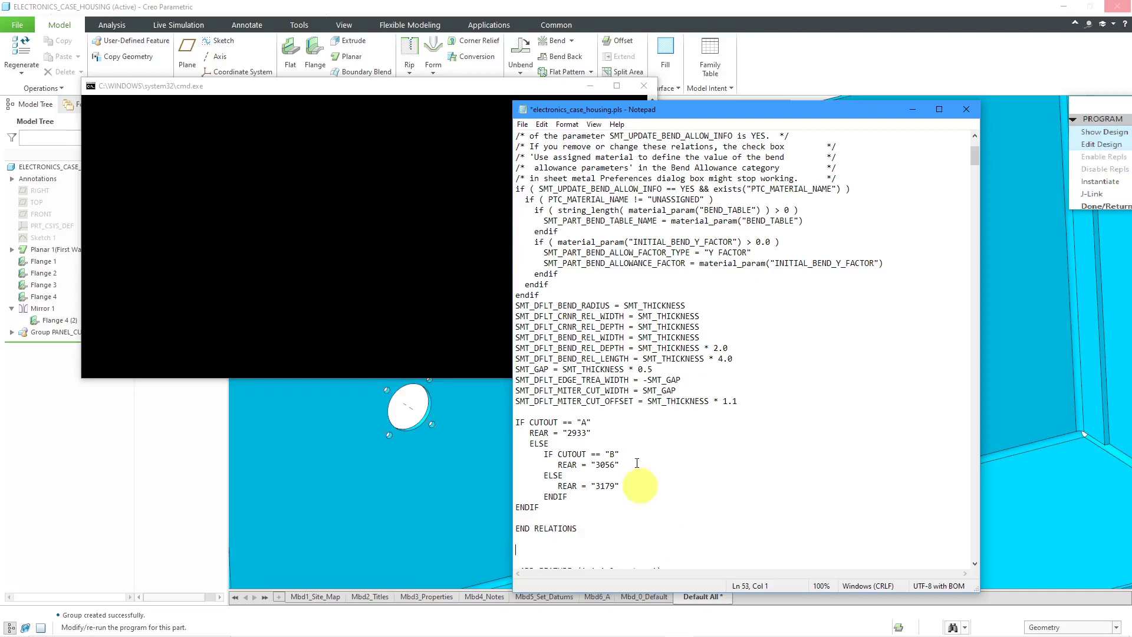
scroll(631, 435, down, 4)
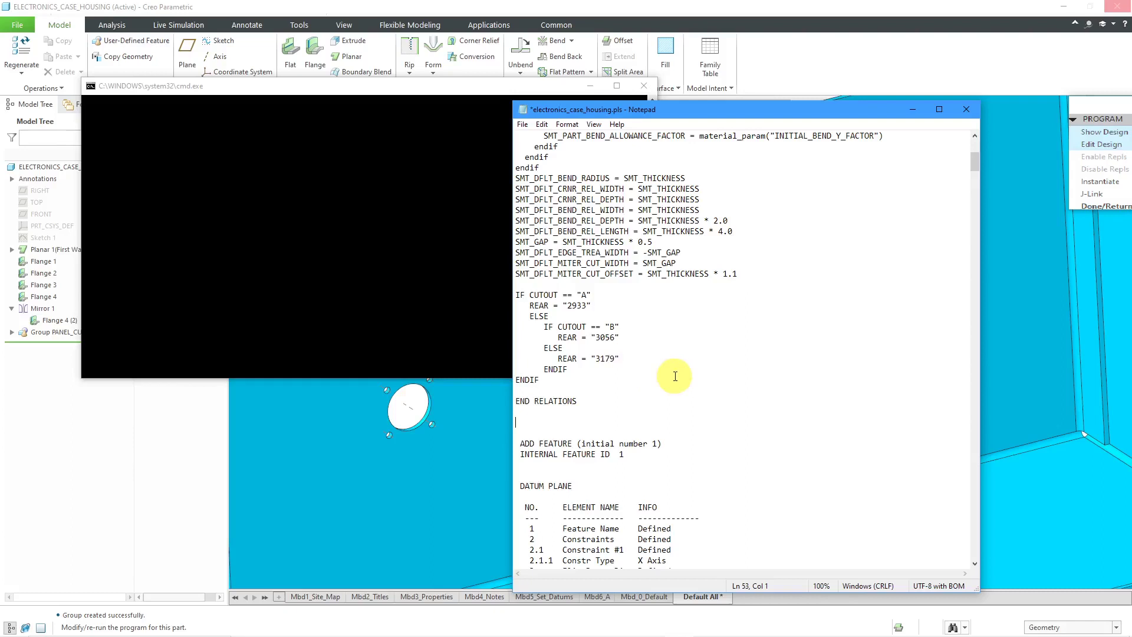
text(CHOOSE ( REAR ))
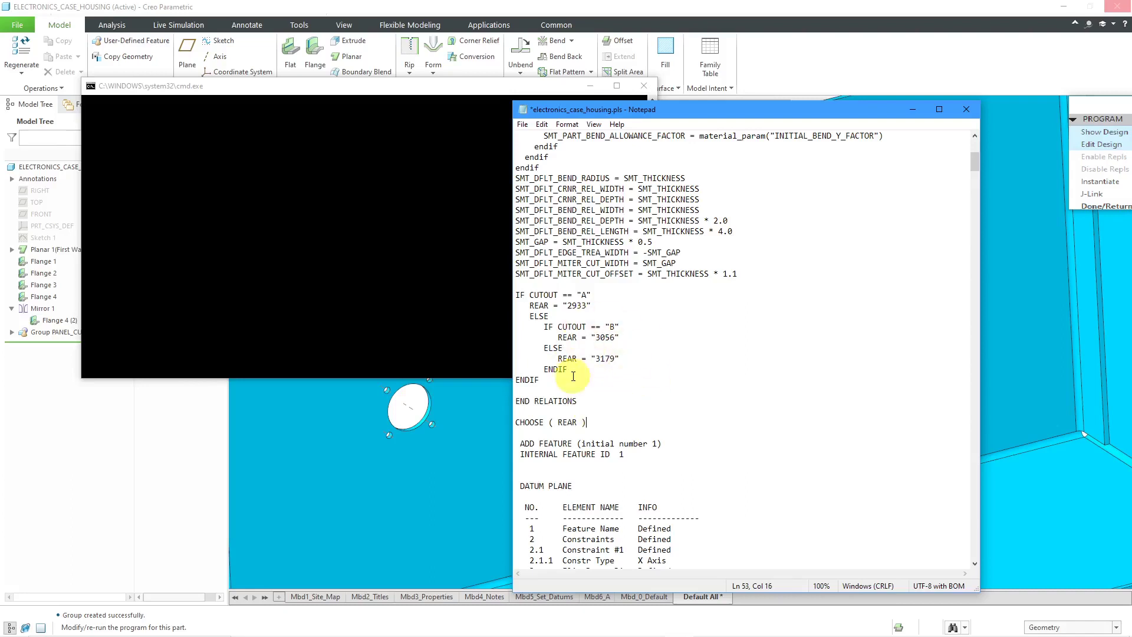
scroll(617, 360, up, 2)
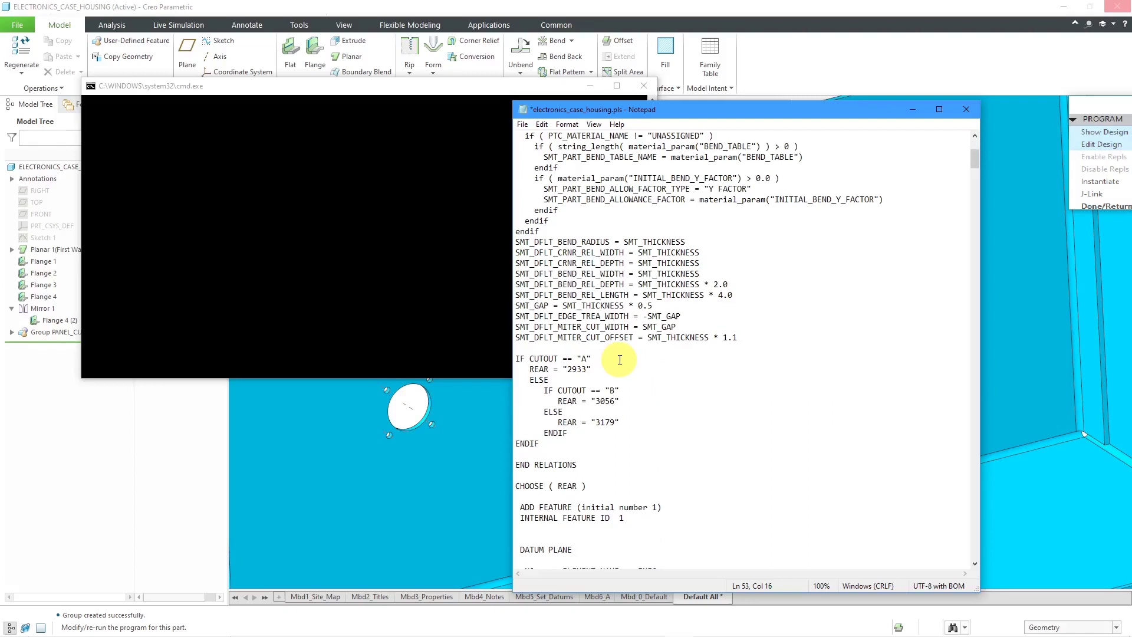
scroll(620, 359, down, 1)
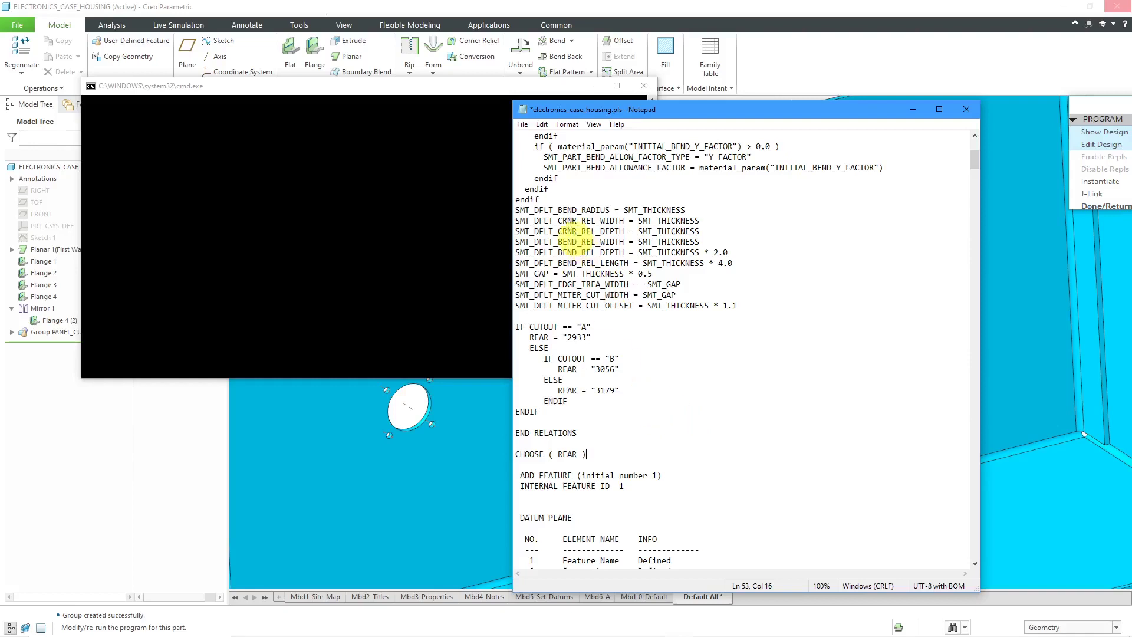
Save the edited program file and exit Notepad.
click(522, 124)
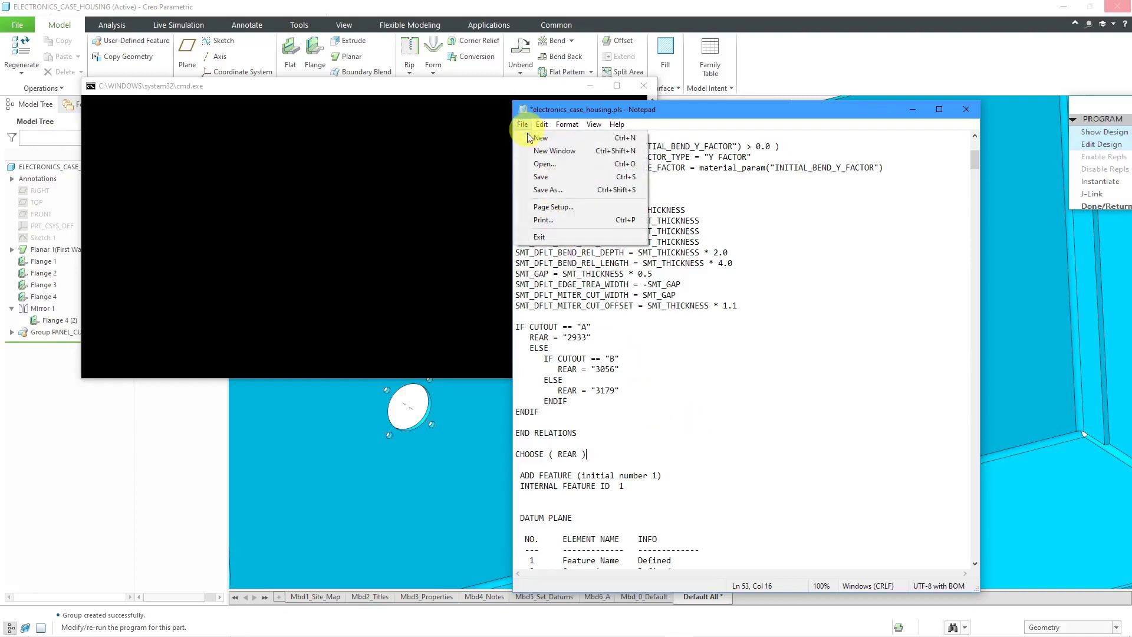
click(531, 176)
click(523, 124)
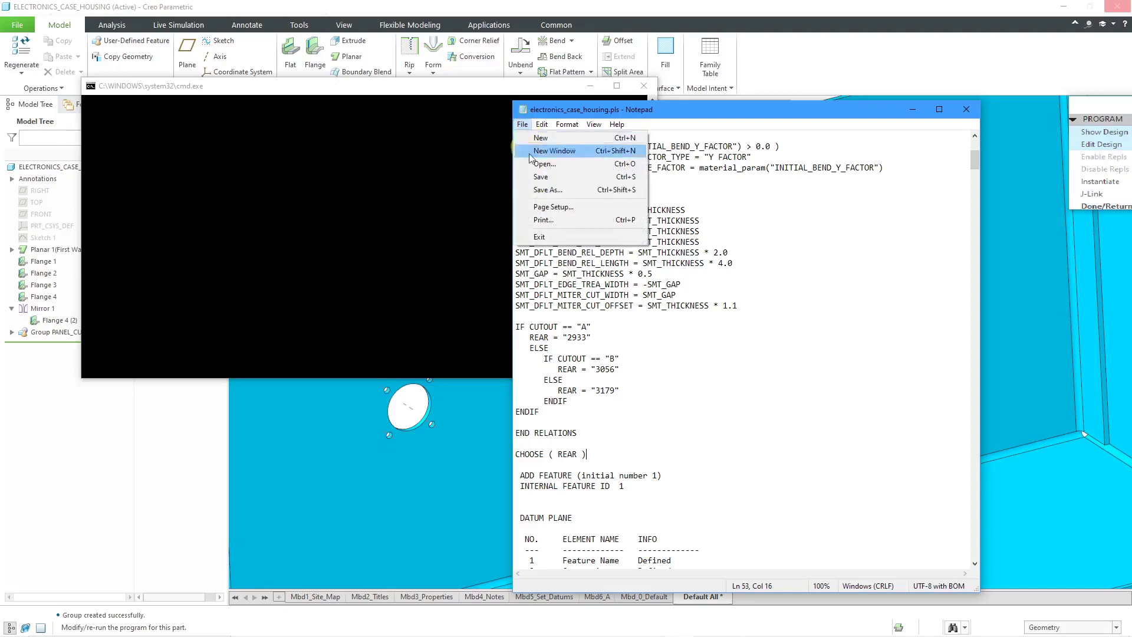
click(545, 235)
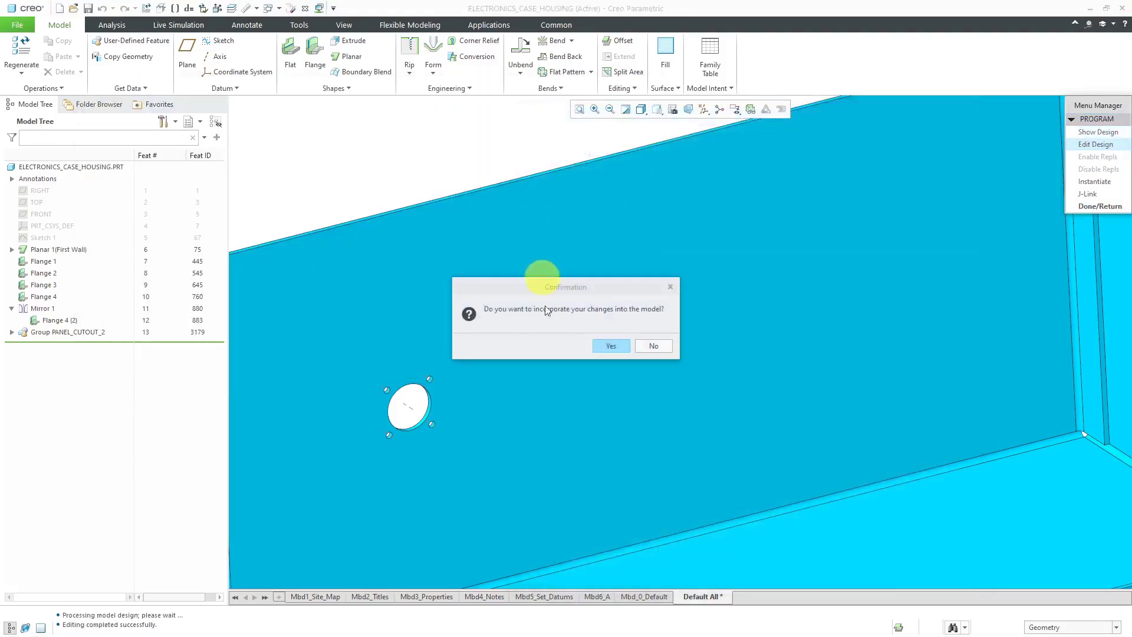
Incorporate the program changes, enter A for CUTOUT, and inspect the regenerated rear-panel cutout.
click(611, 346)
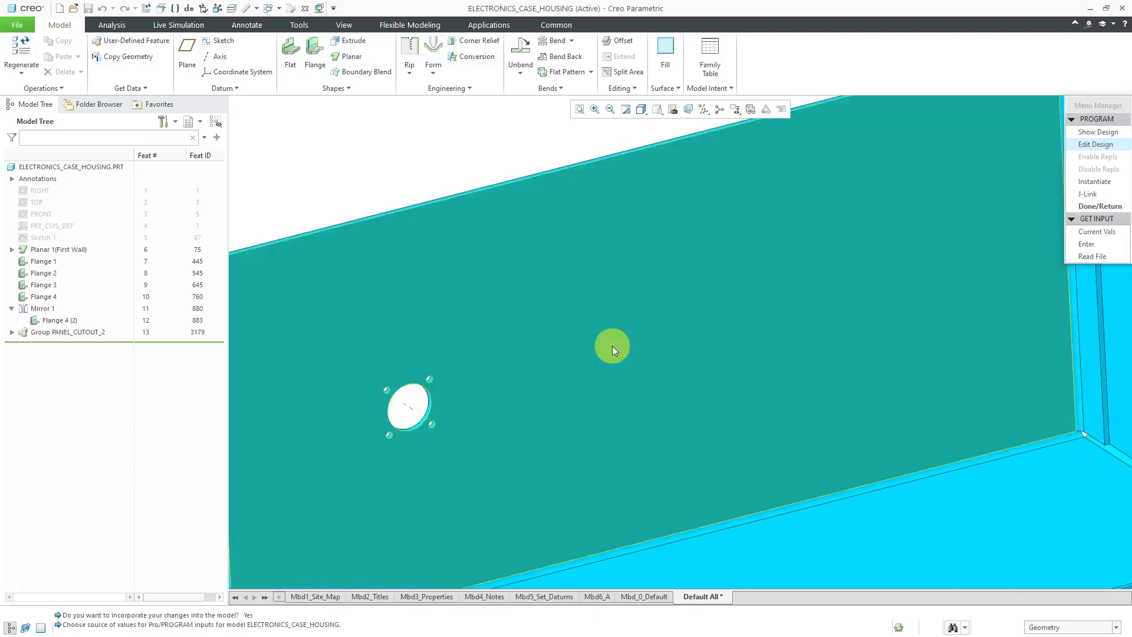
click(1088, 247)
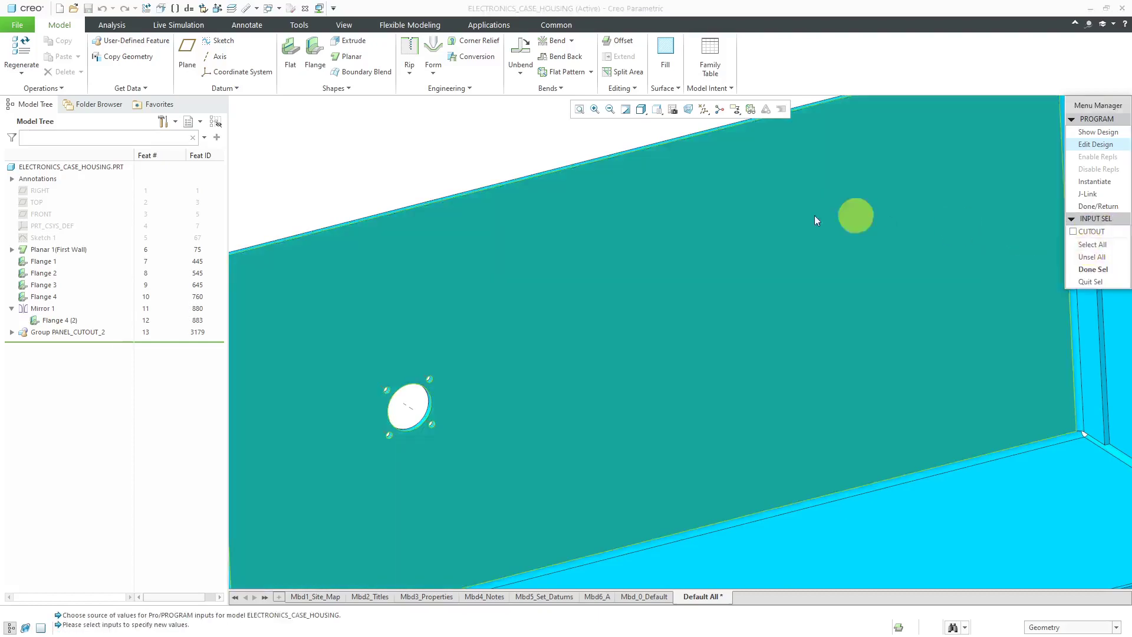
click(1101, 232)
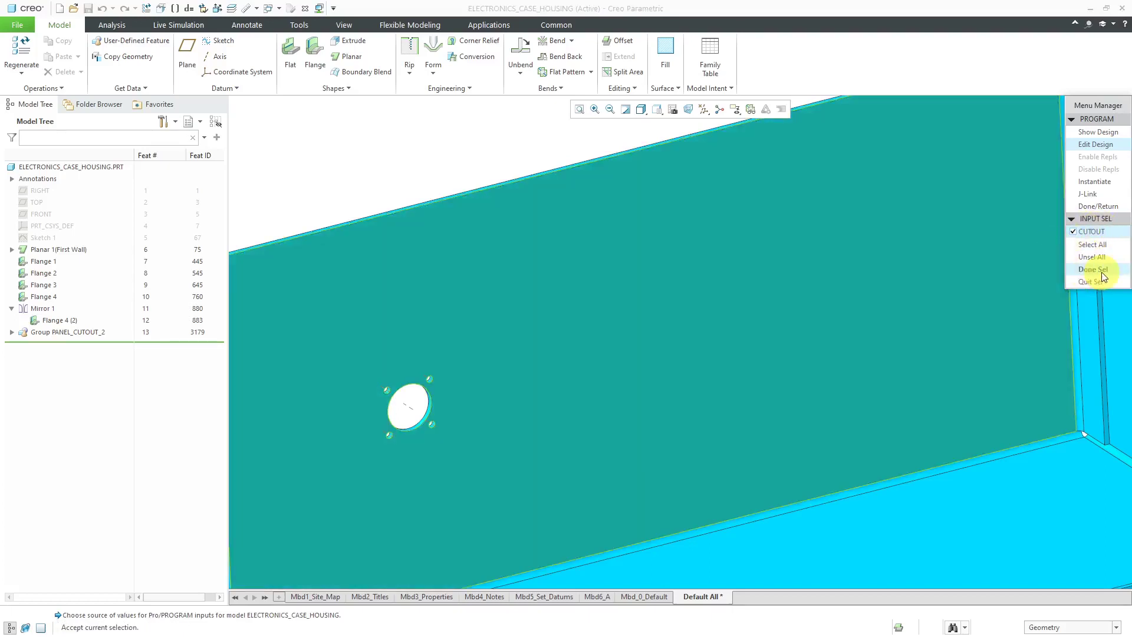
click(1102, 273)
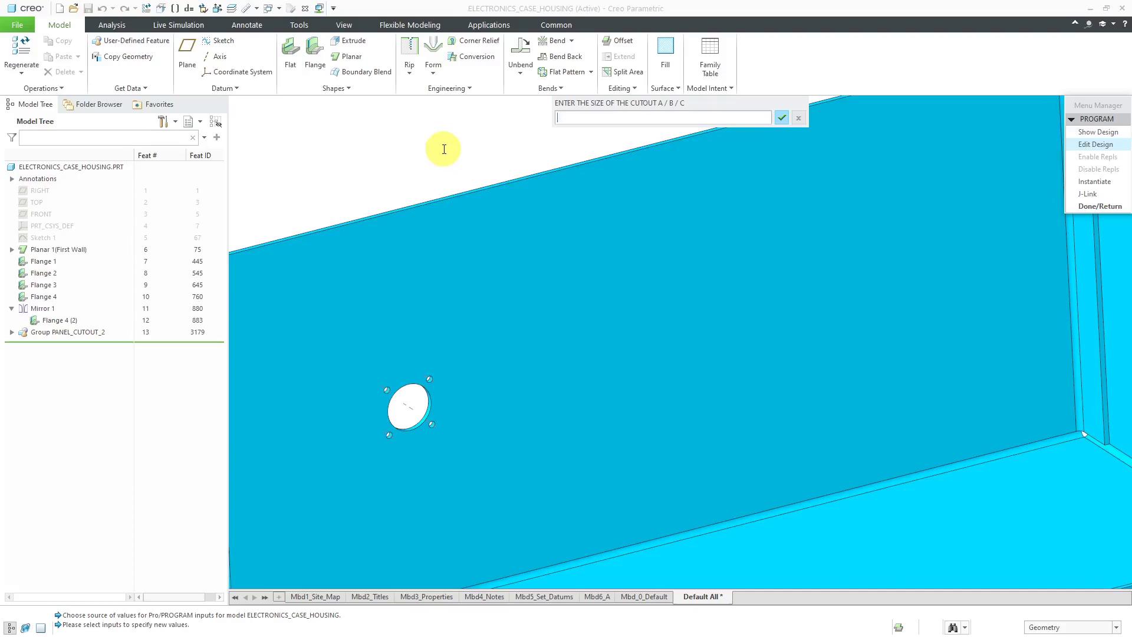
text(A)
key(Return)
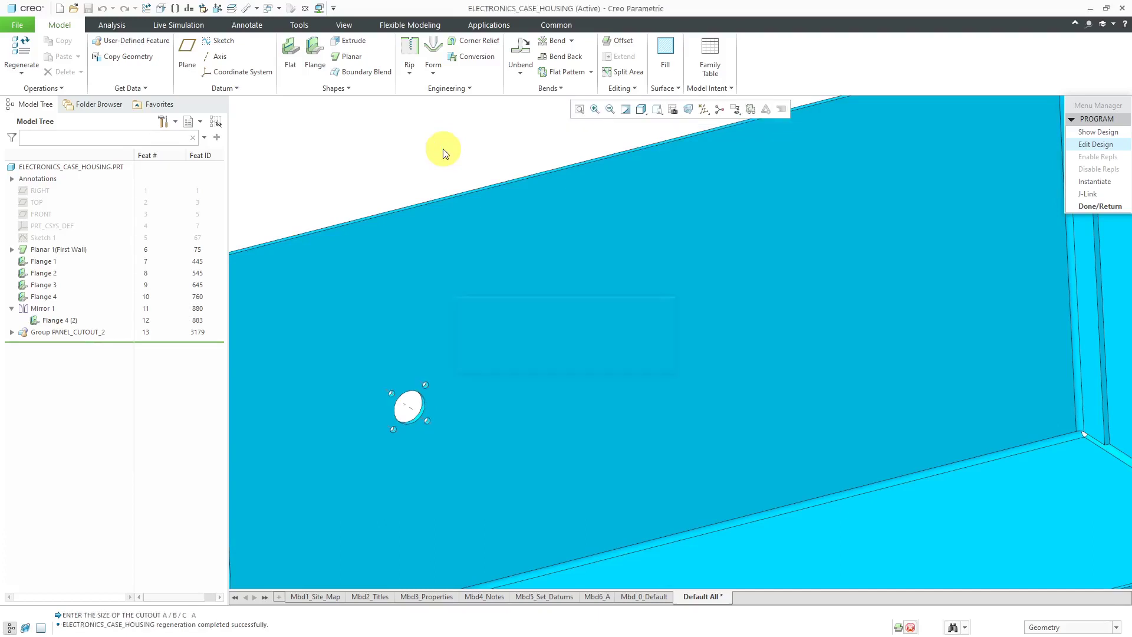
click(415, 443)
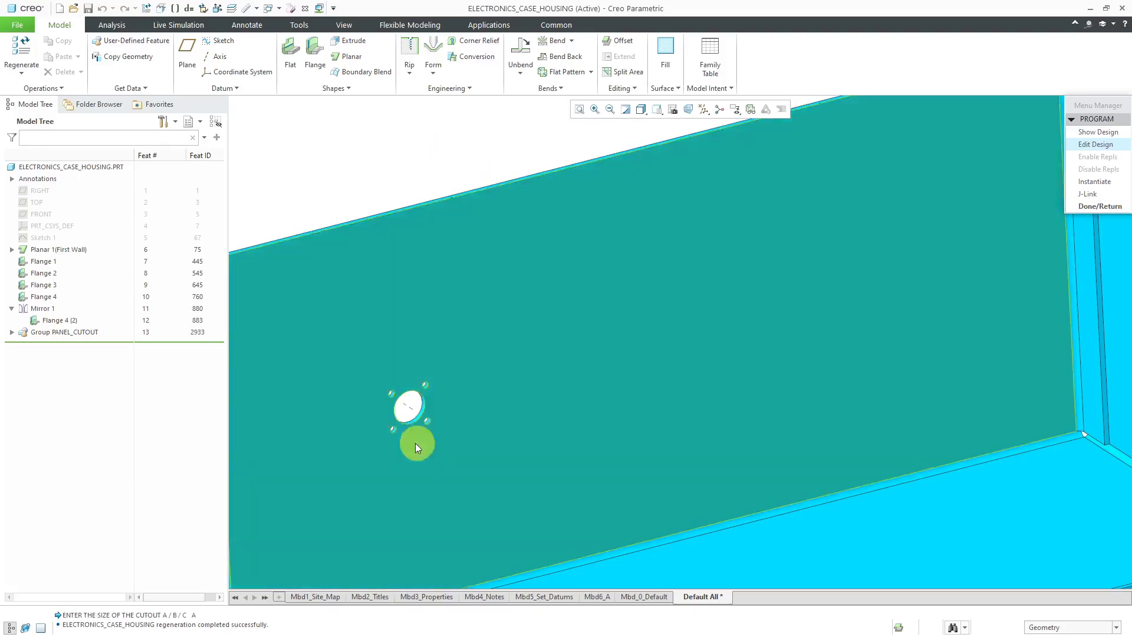
scroll(356, 429, down, 3)
middle_drag(374, 429, 385, 419)
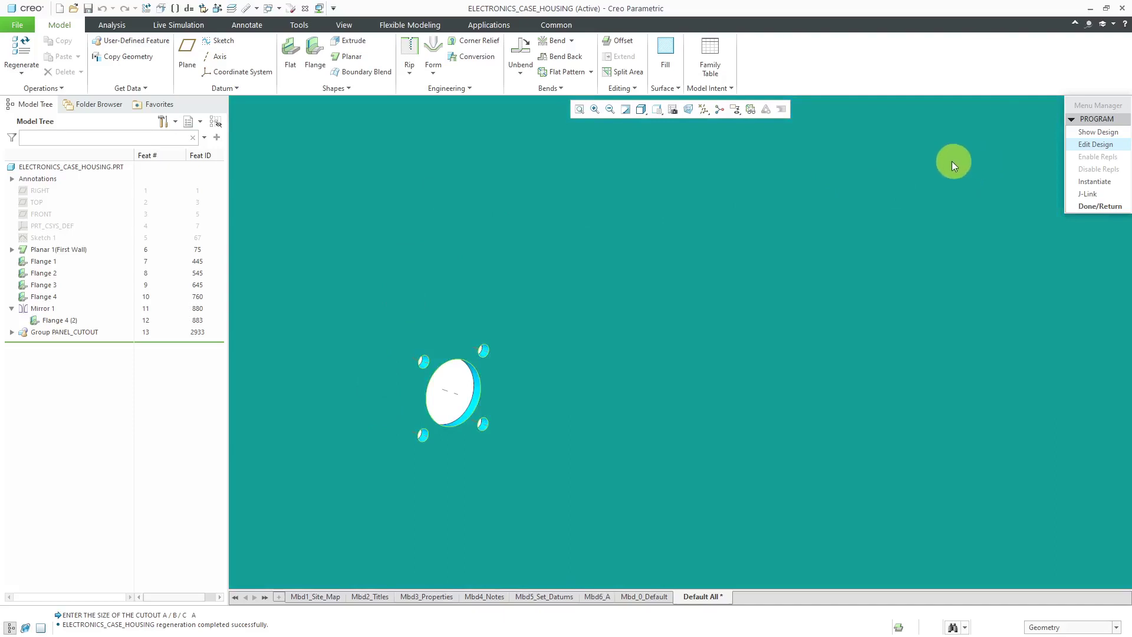
Regenerate with CUTOUT set to B, swapping in PANEL_CUTOUT_1.
click(22, 45)
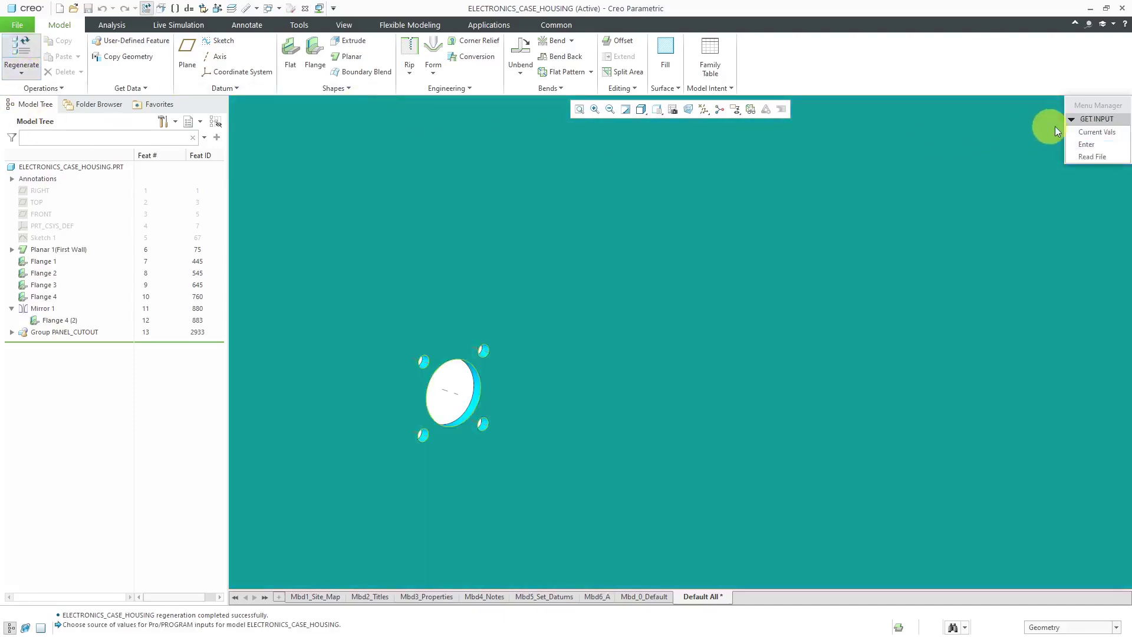
click(1086, 145)
click(1088, 145)
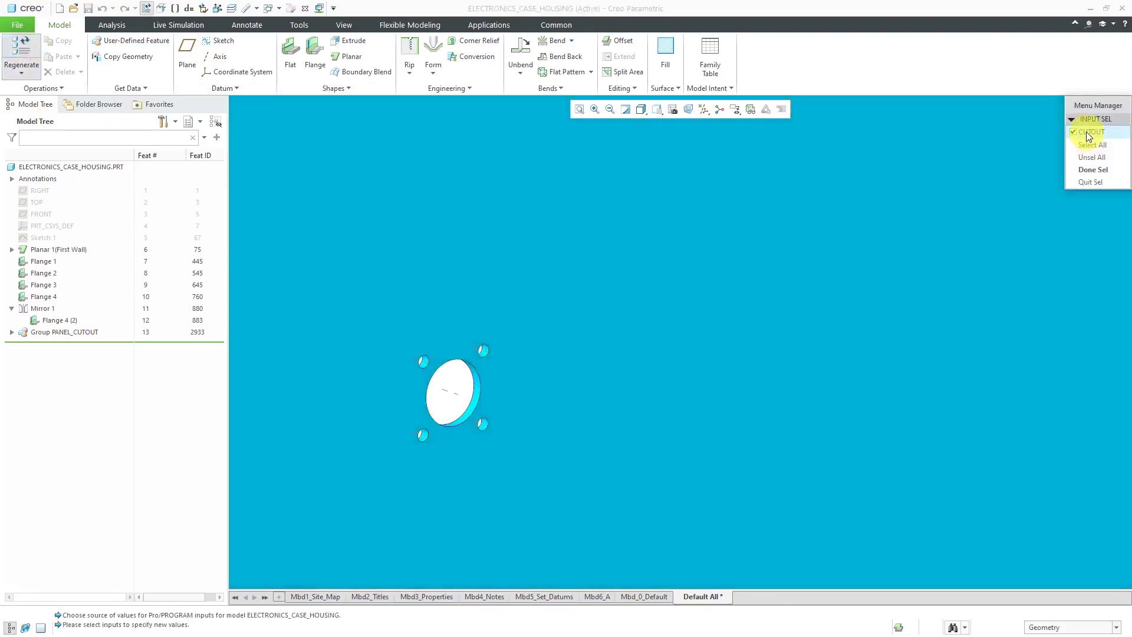
click(1093, 170)
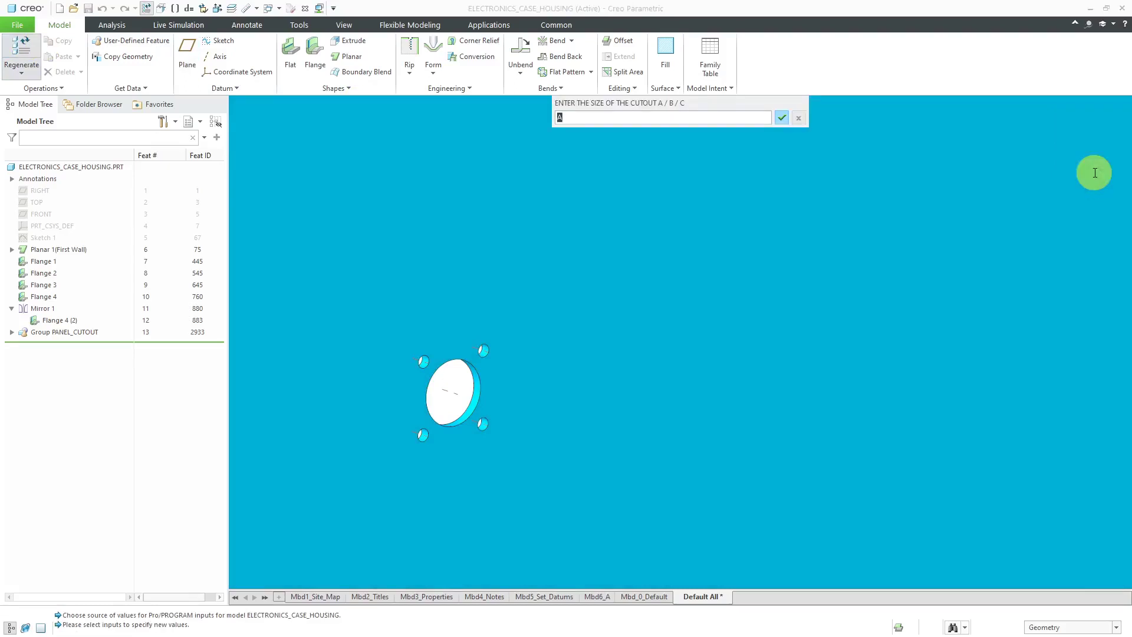
text(B)
key(Return)
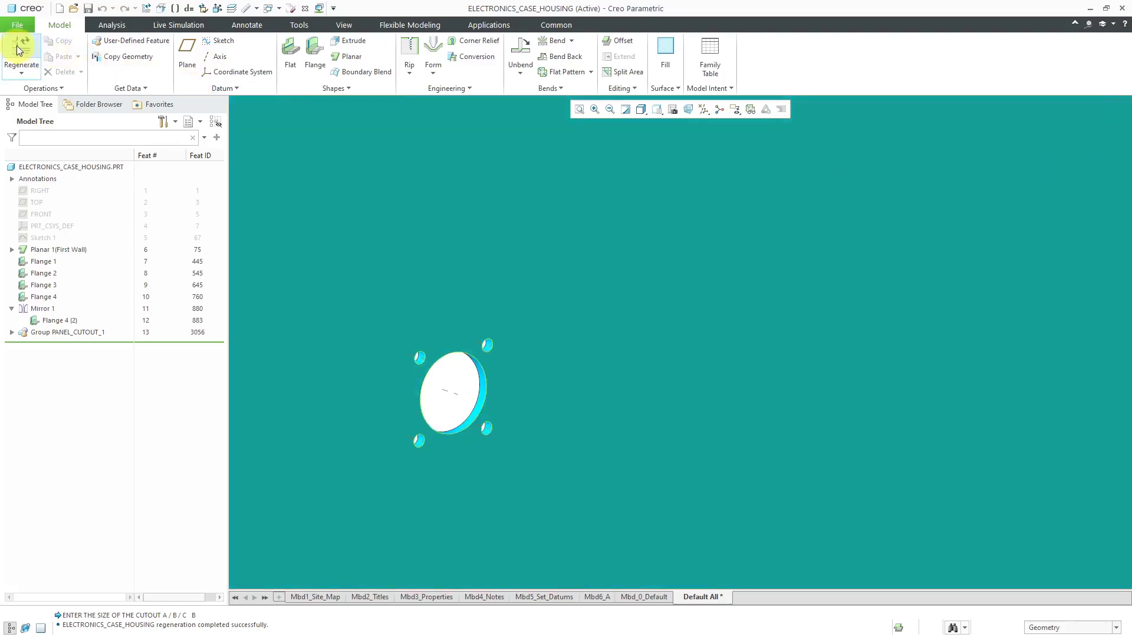
Regenerate again with CUTOUT set to C, restoring PANEL_CUTOUT_2.
click(19, 50)
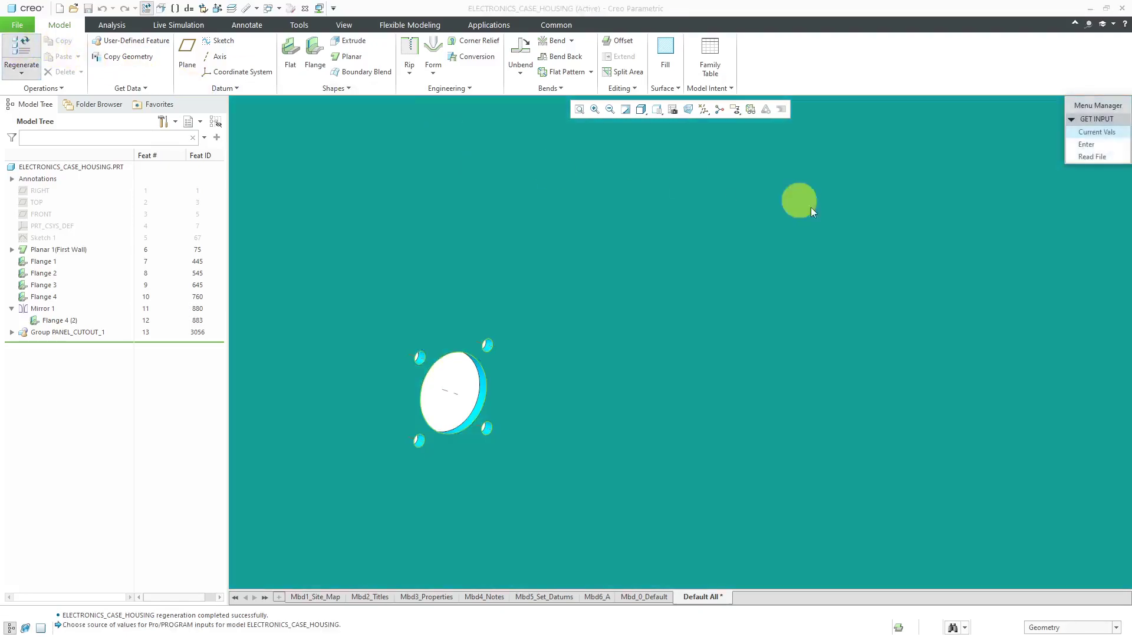
click(1092, 132)
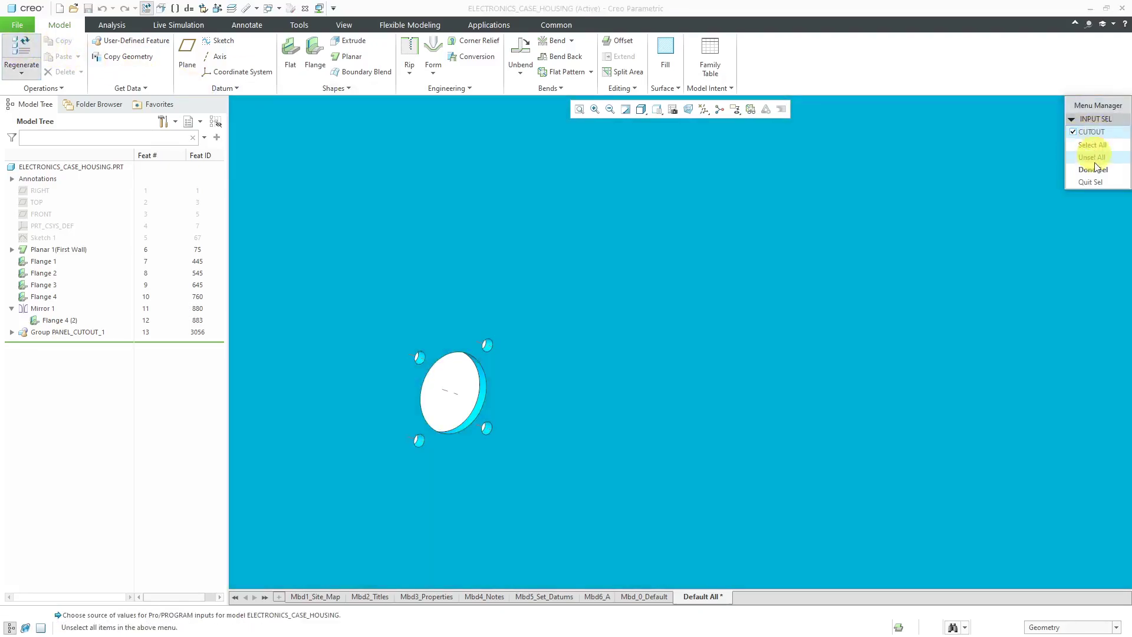
click(1093, 169)
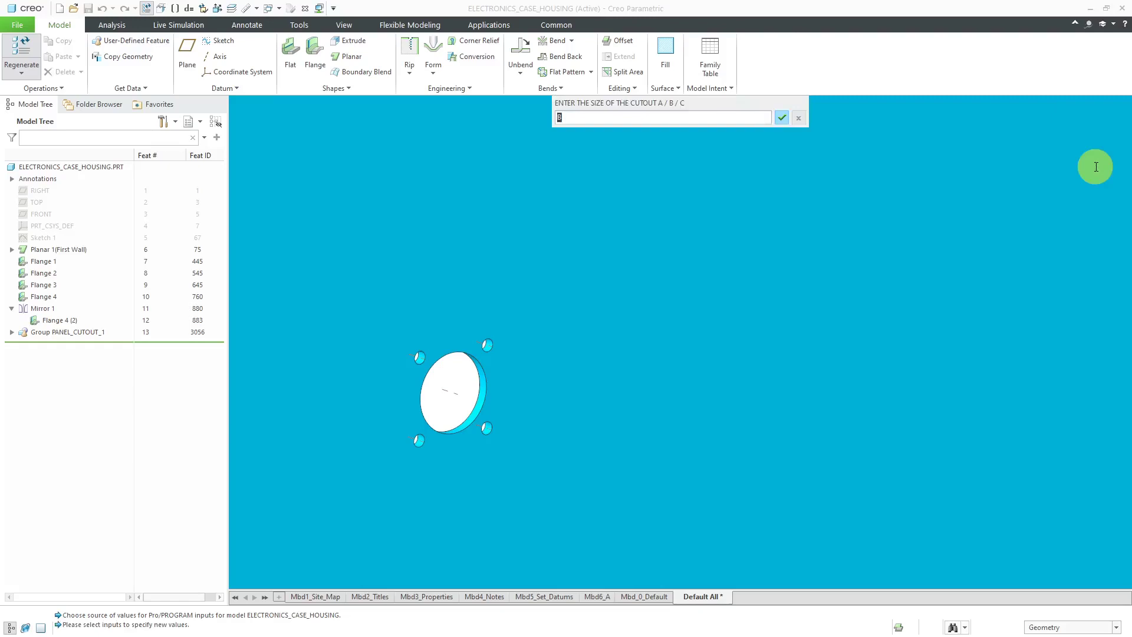
text(C)
key(Return)
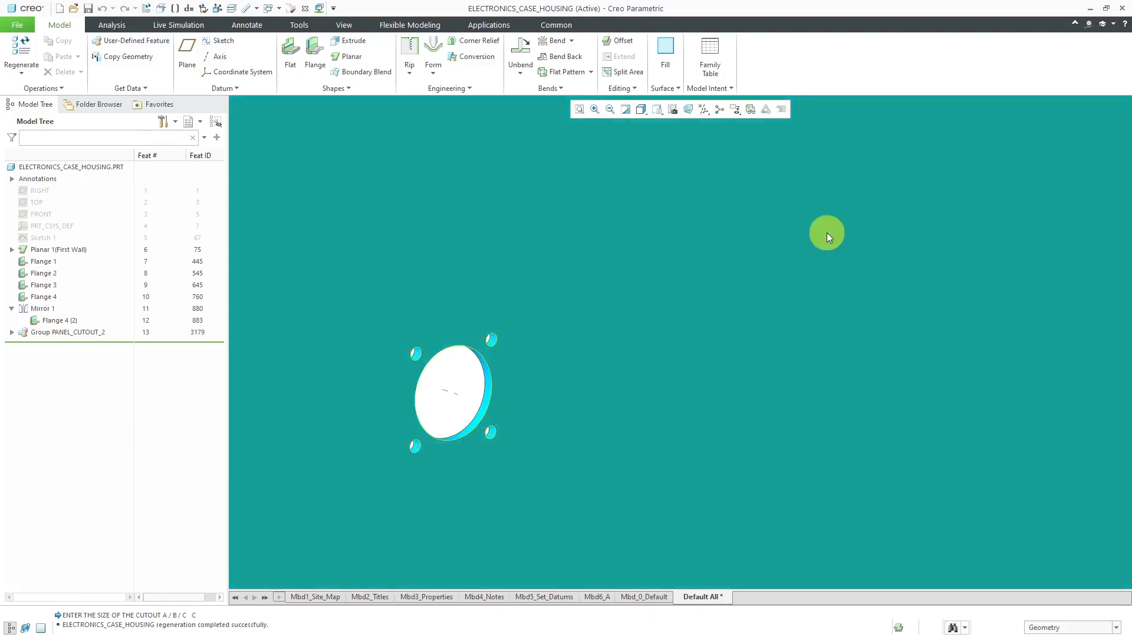
scroll(564, 349, up, 3)
click(313, 160)
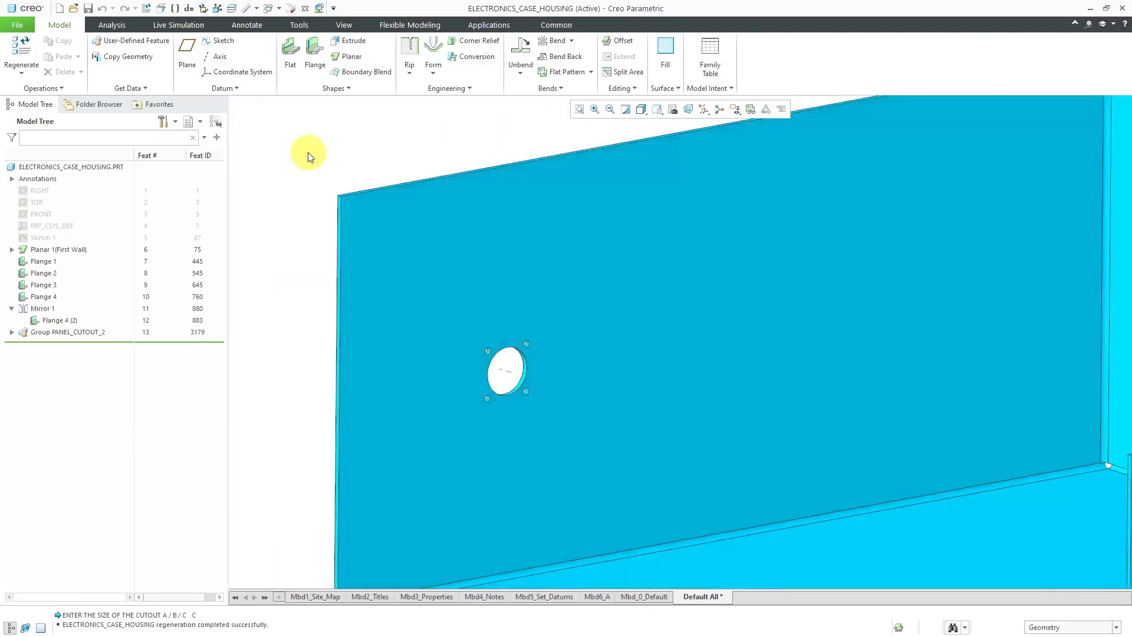